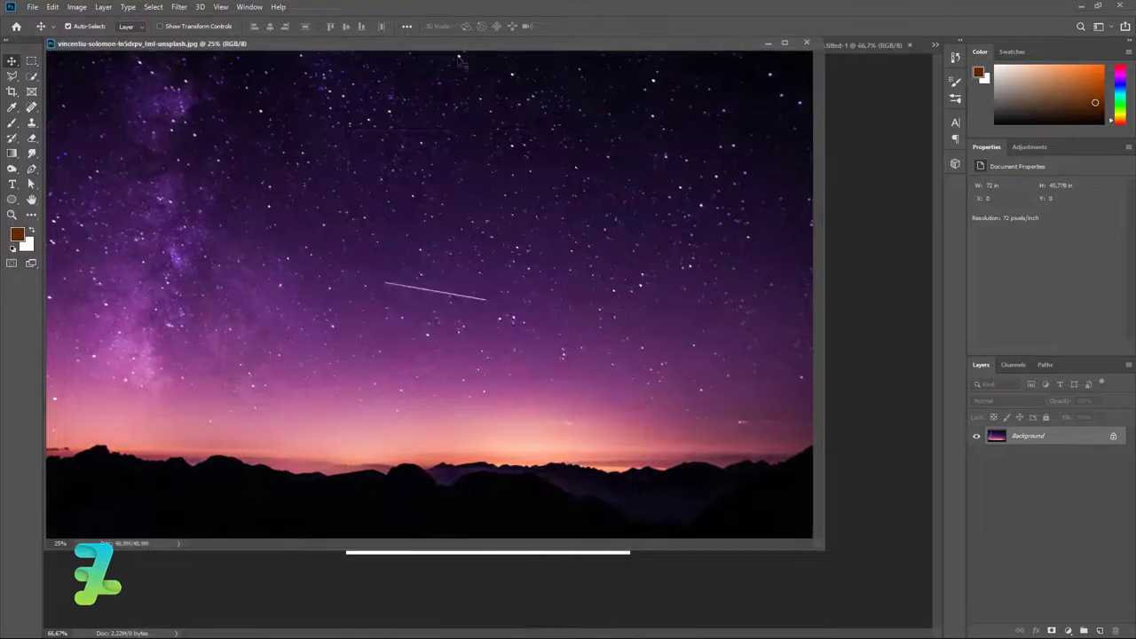
Copy the starry purple sky photo into Untitled-1 as a new layer, and close the photo's floating window
{"action": "left_click_drag", "start_coordinate": [464, 46], "coordinate": [464, 404]}
{"action": "left_click_drag", "start_coordinate": [996, 436], "coordinate": [613, 293]}
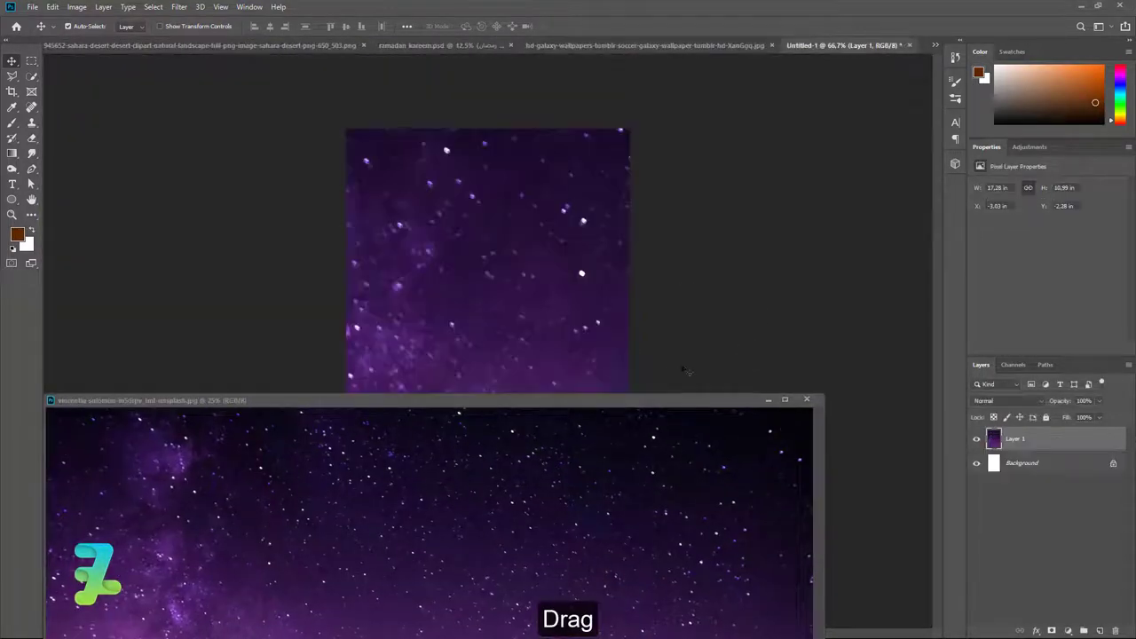
{"action": "left_click", "coordinate": [811, 401]}
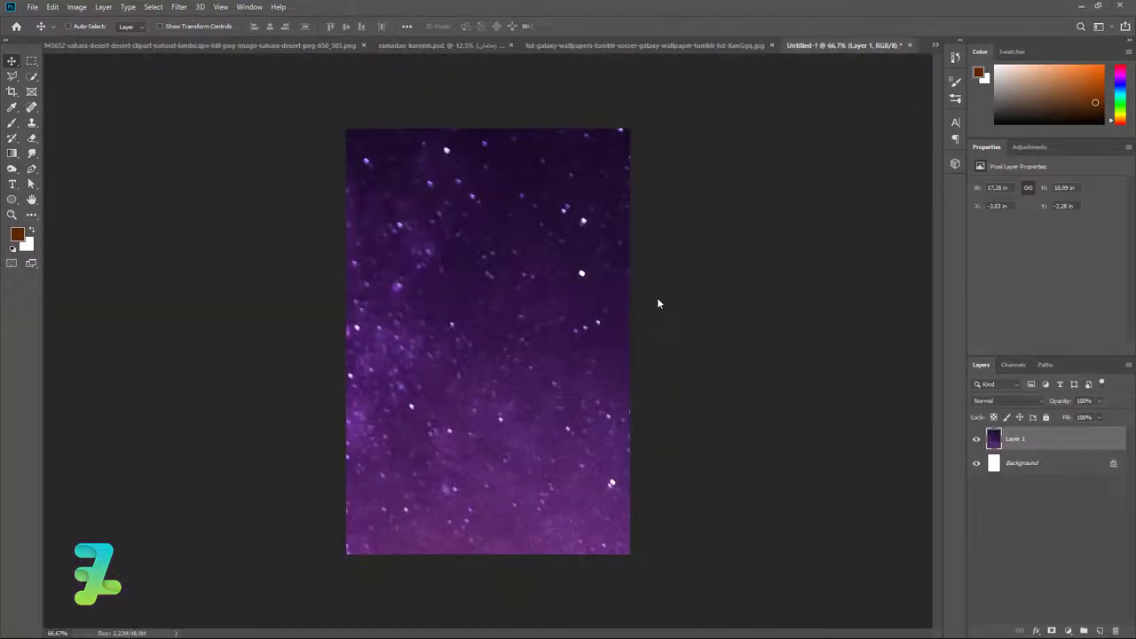
Scale the sky layer proportionally to about 33.78% with Free Transform and position it to cover the whole canvas
{"action": "key", "text": "ctrl+minus"}
{"action": "key", "text": "ctrl+minus"}
{"action": "key", "text": "ctrl+minus"}
{"action": "key", "text": "ctrl+t"}
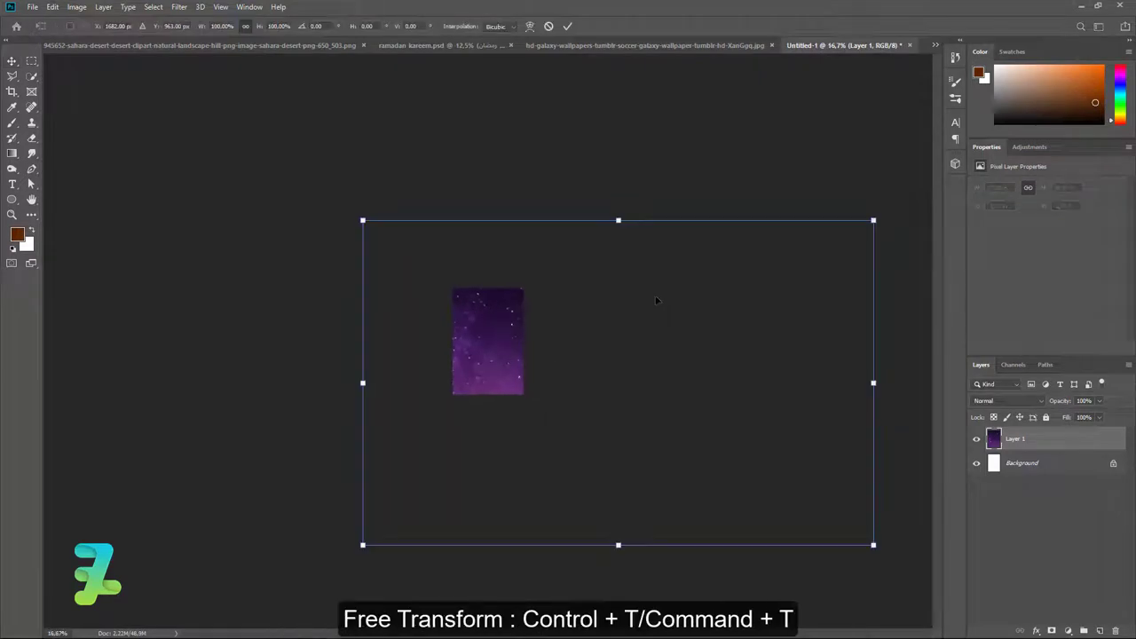
{"action": "left_click_drag", "start_coordinate": [875, 218], "coordinate": [713, 317]}
{"action": "left_click_drag", "start_coordinate": [629, 356], "coordinate": [513, 302]}
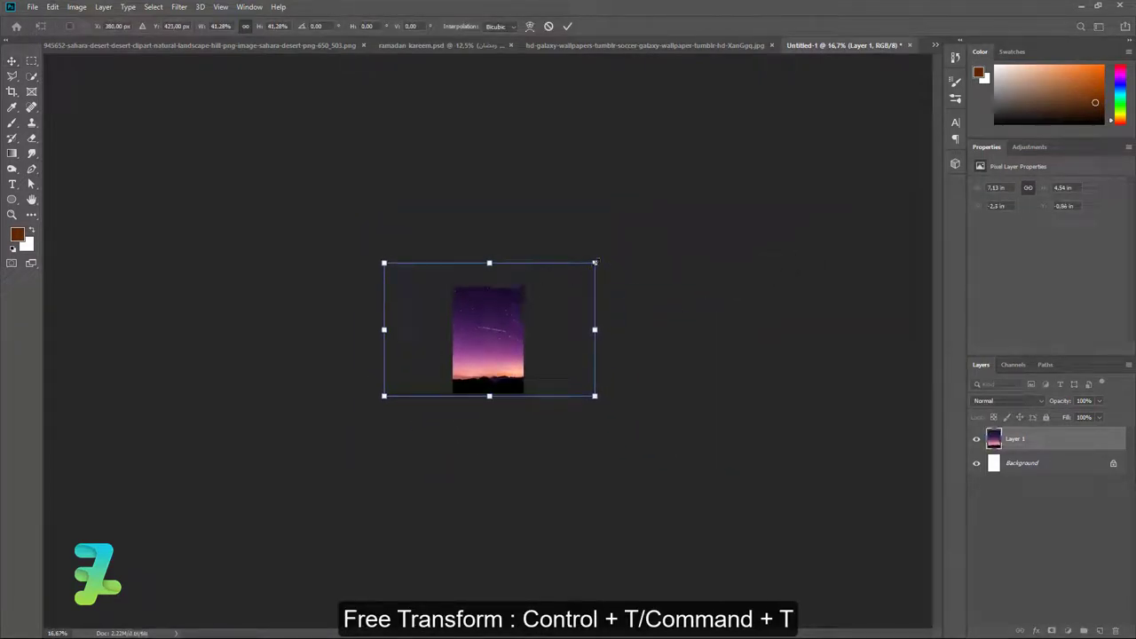
{"action": "left_click_drag", "start_coordinate": [595, 263], "coordinate": [556, 287]}
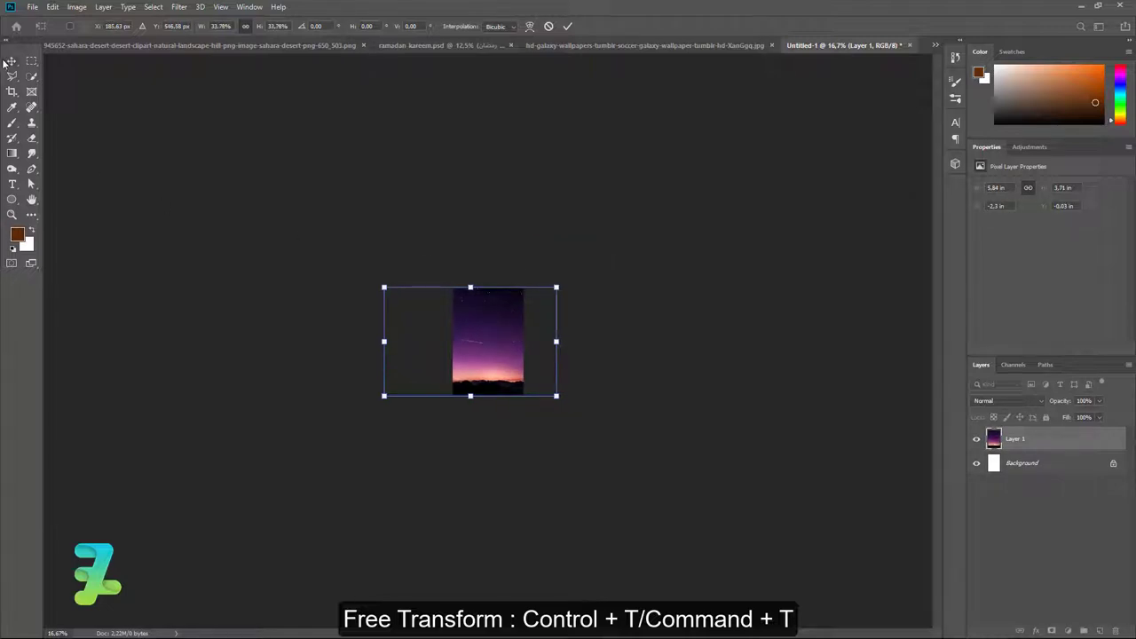
{"action": "key", "text": "Return"}
Centre the sky layer horizontally on the canvas using a whole-canvas selection, and deselect
{"action": "key", "text": "ctrl+a"}
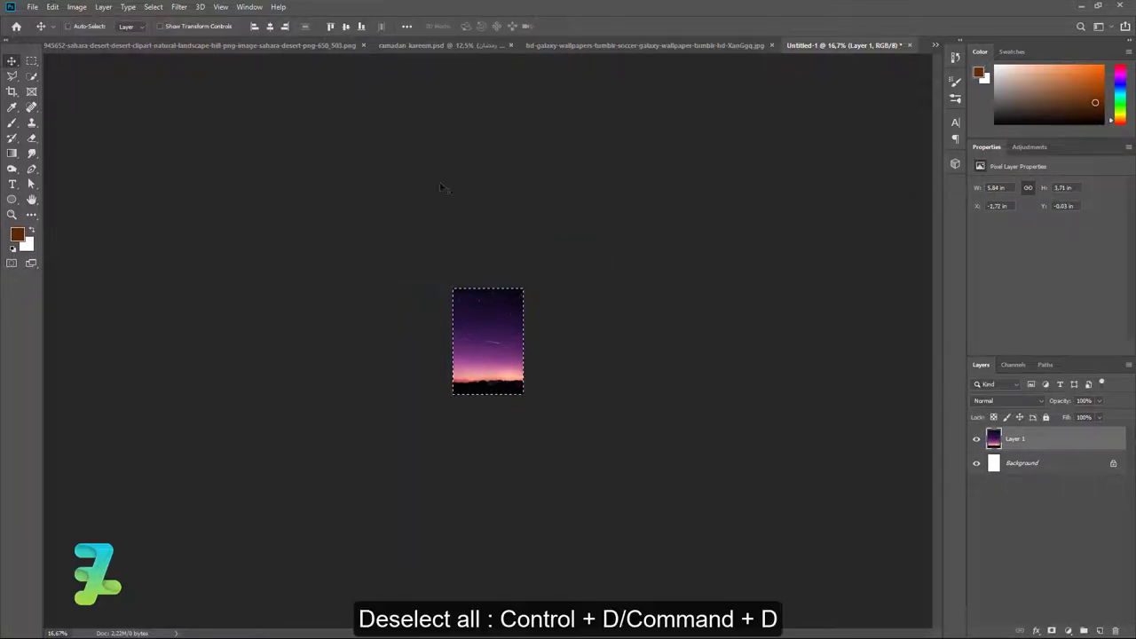
{"action": "key", "text": "ctrl+plus"}
{"action": "key", "text": "ctrl+plus"}
{"action": "key", "text": "ctrl+plus"}
{"action": "key", "text": "ctrl+plus"}
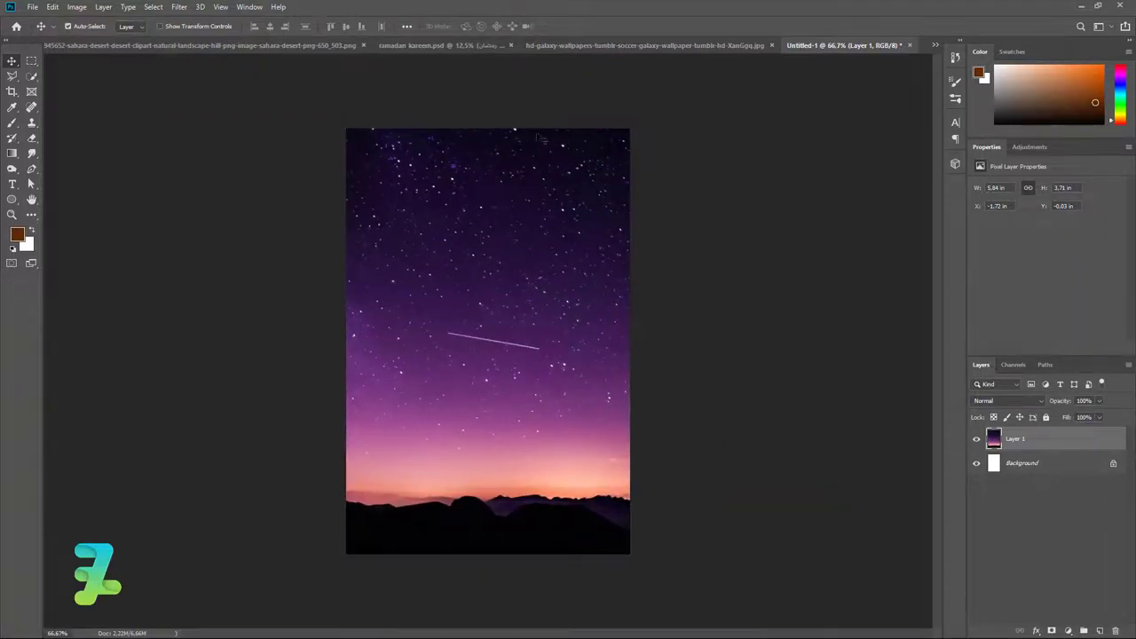
Bring up the masked desert dunes document breanna-galley-ywAU-bN0JFA-unsplash.jpg and float it in its own window
{"action": "left_click", "coordinate": [147, 45]}
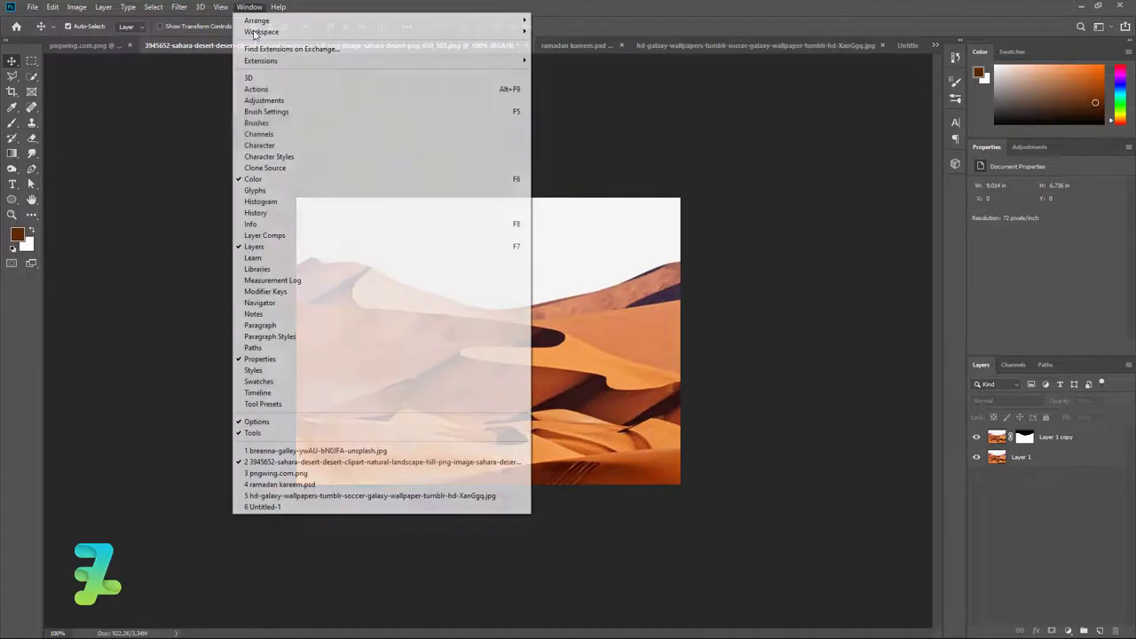
{"action": "left_click", "coordinate": [249, 7]}
{"action": "left_click", "coordinate": [291, 451]}
{"action": "right_click", "coordinate": [151, 45]}
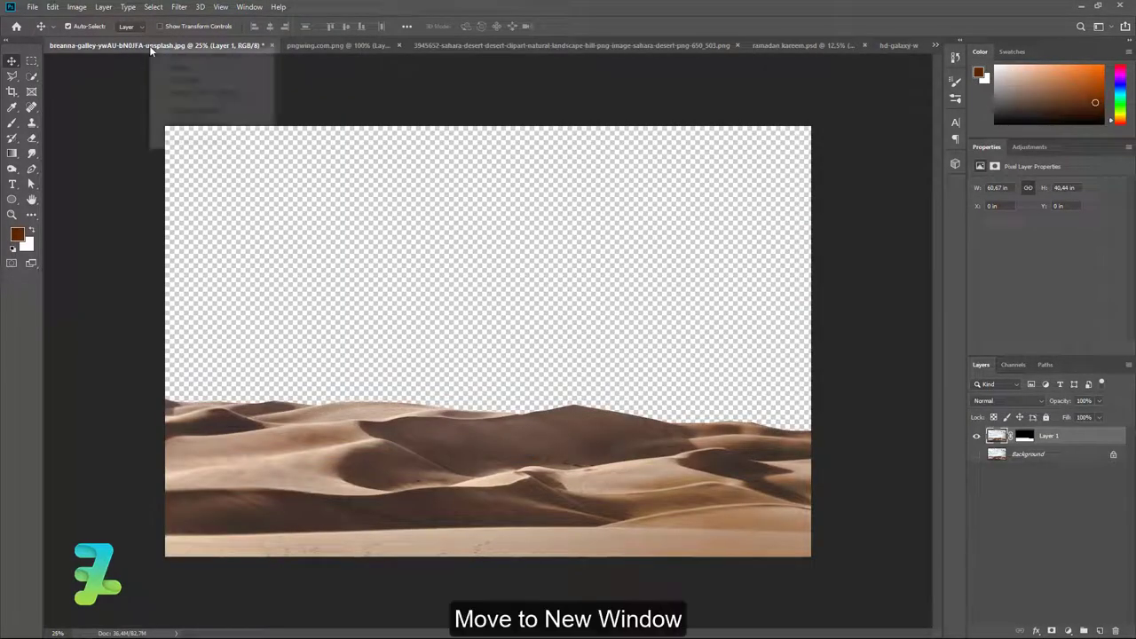
{"action": "left_click", "coordinate": [203, 93]}
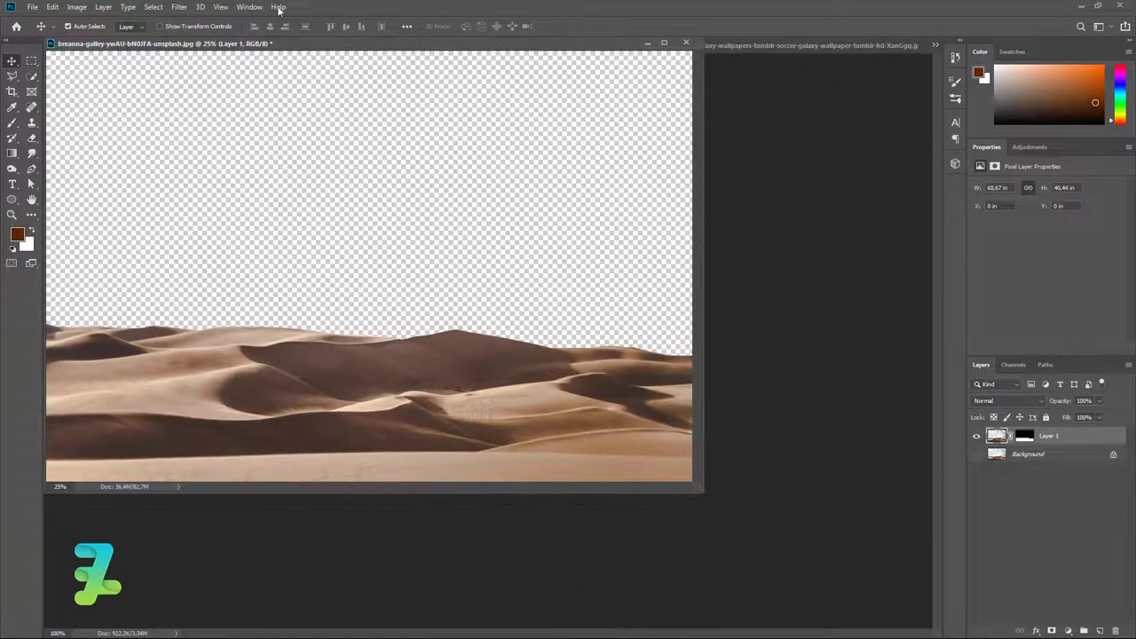
Copy the masked dunes layer into Untitled-1 and dock the dunes document's window back among the other documents
{"action": "left_click", "coordinate": [249, 6]}
{"action": "left_click", "coordinate": [293, 505]}
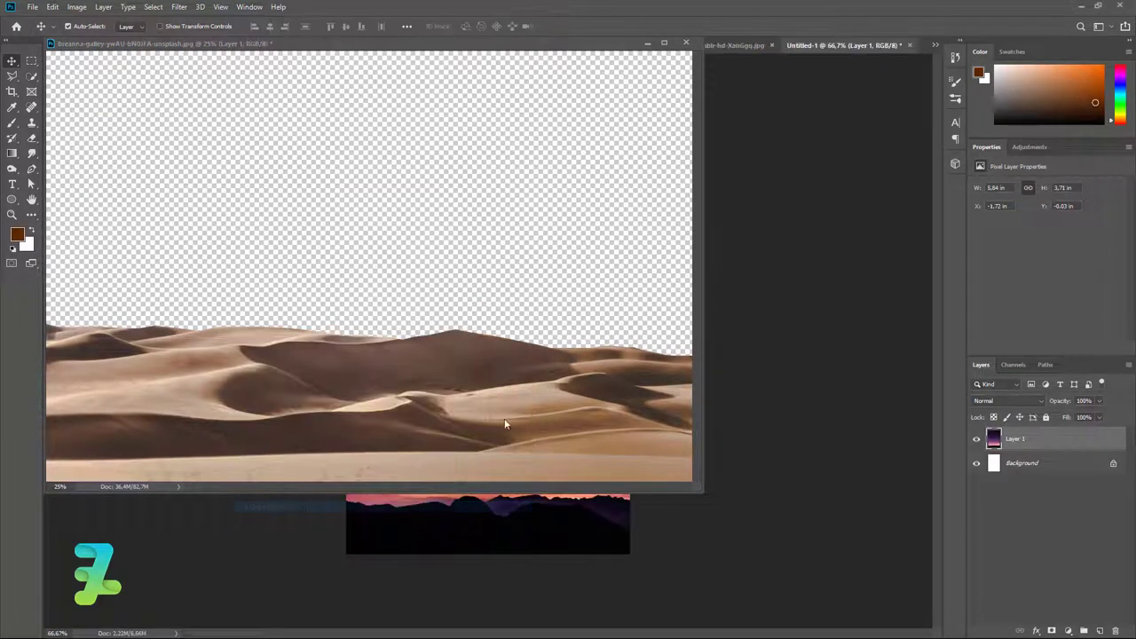
{"action": "left_click_drag", "start_coordinate": [548, 49], "coordinate": [326, 336]}
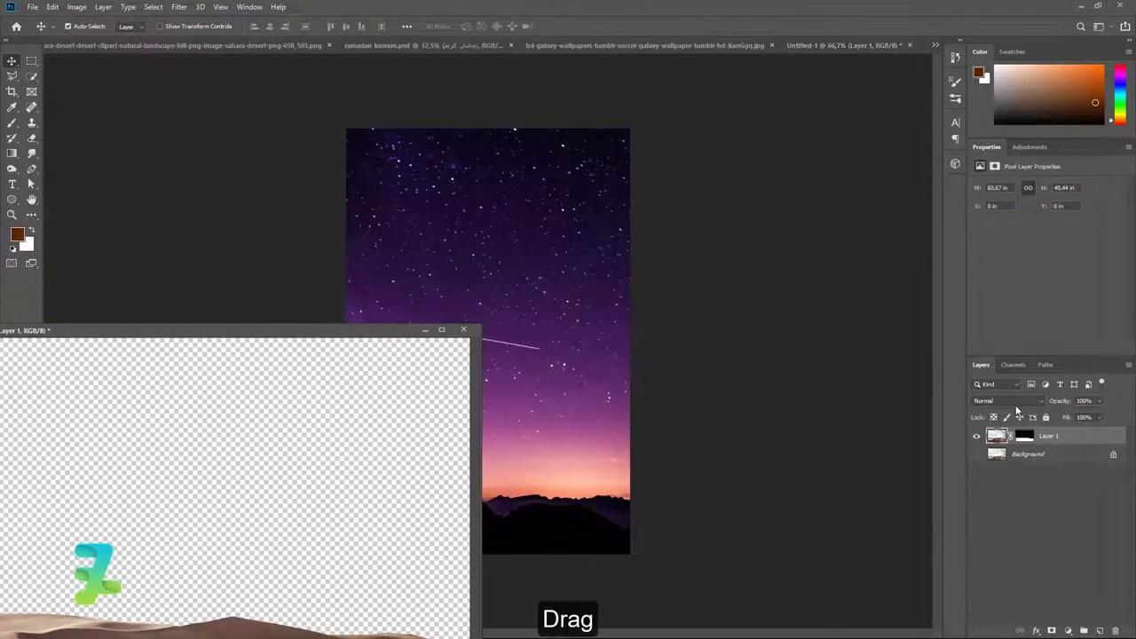
{"action": "left_click_drag", "start_coordinate": [993, 436], "coordinate": [538, 329]}
{"action": "left_click_drag", "start_coordinate": [365, 330], "coordinate": [917, 70]}
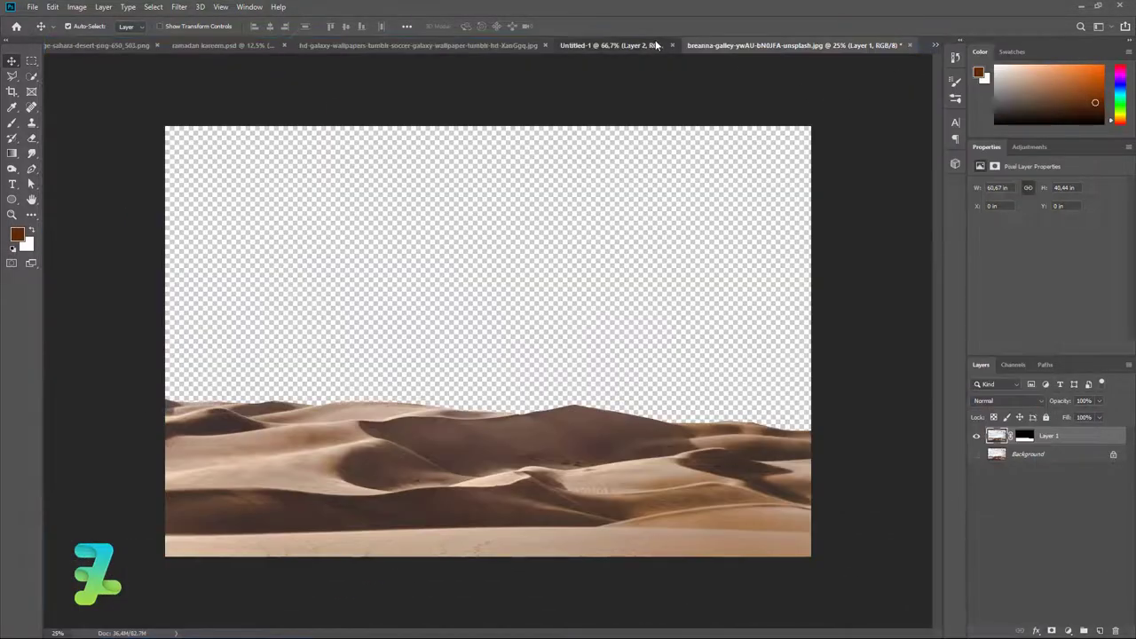
In Untitled-1, scale the dunes layer to about 48.27% with Free Transform and place it across the lower part of the canvas
{"action": "left_click", "coordinate": [662, 45]}
{"action": "key", "text": "ctrl+t"}
{"action": "left_click_drag", "start_coordinate": [544, 482], "coordinate": [506, 472]}
{"action": "key", "text": "ctrl+t"}
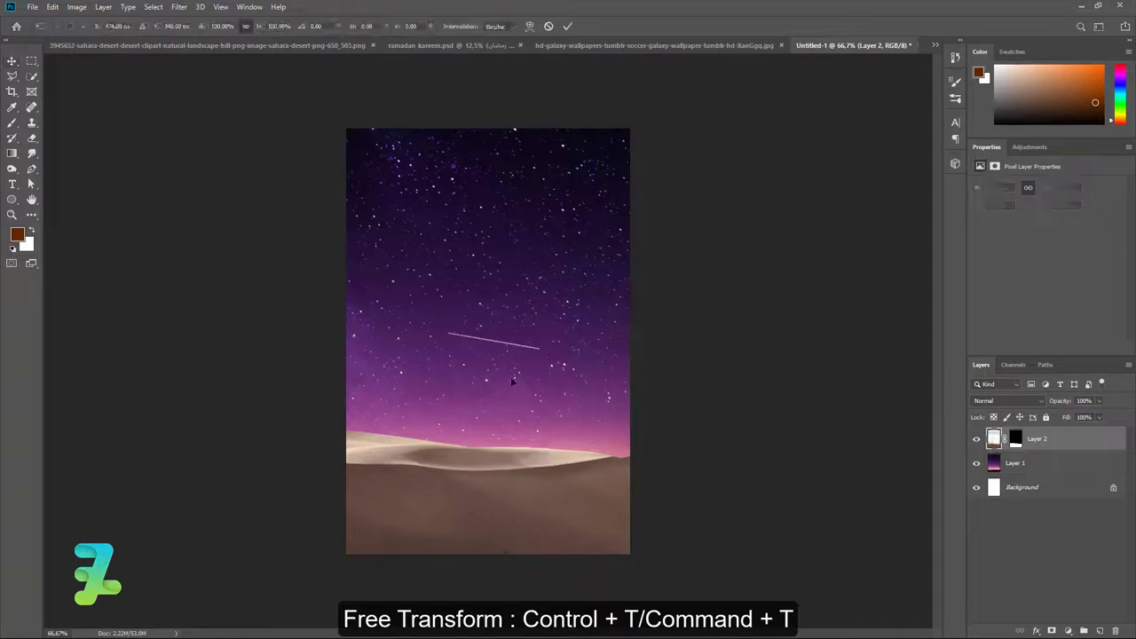
{"action": "key", "text": "ctrl+minus"}
{"action": "key", "text": "ctrl+minus"}
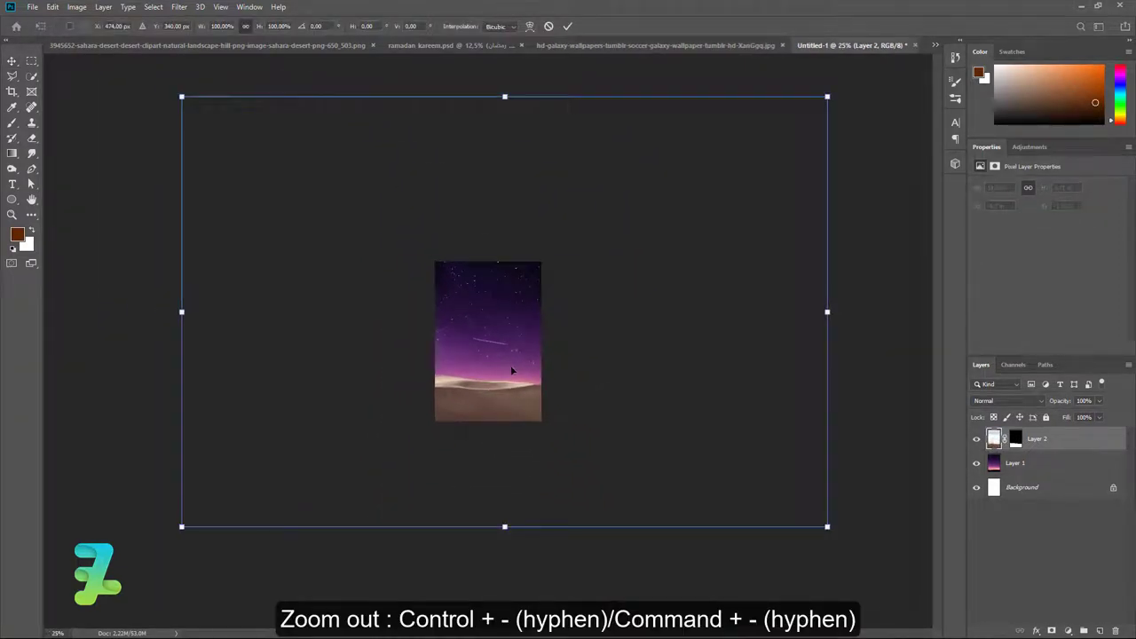
{"action": "left_click_drag", "start_coordinate": [825, 99], "coordinate": [662, 207]}
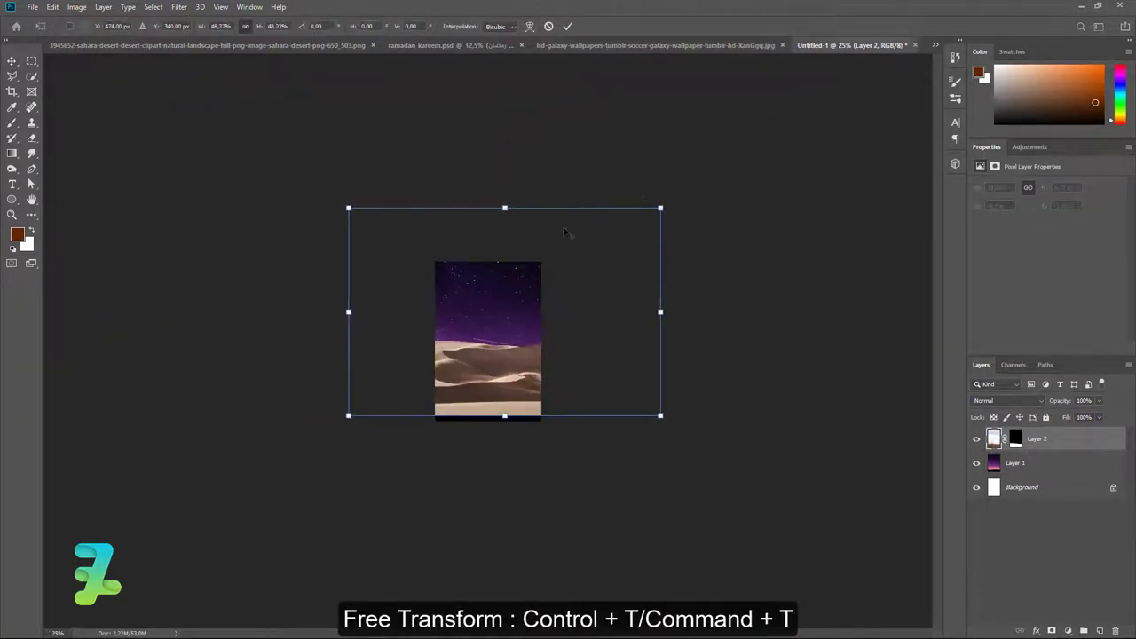
{"action": "left_click_drag", "start_coordinate": [497, 295], "coordinate": [476, 336]}
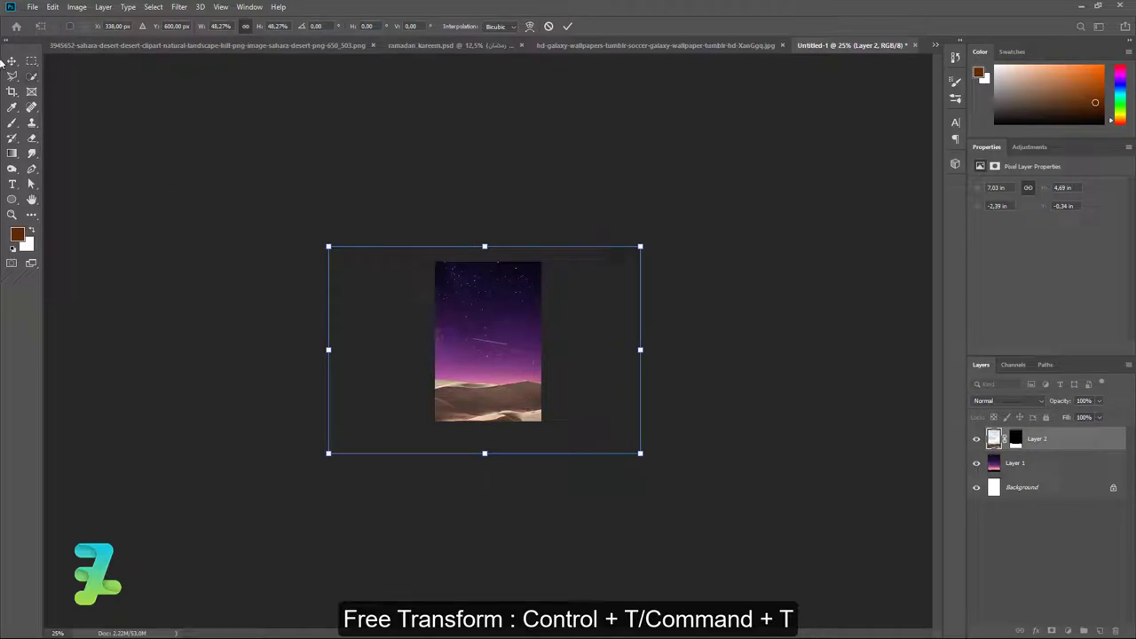
{"action": "key", "text": "Return"}
{"action": "key", "text": "ctrl+plus"}
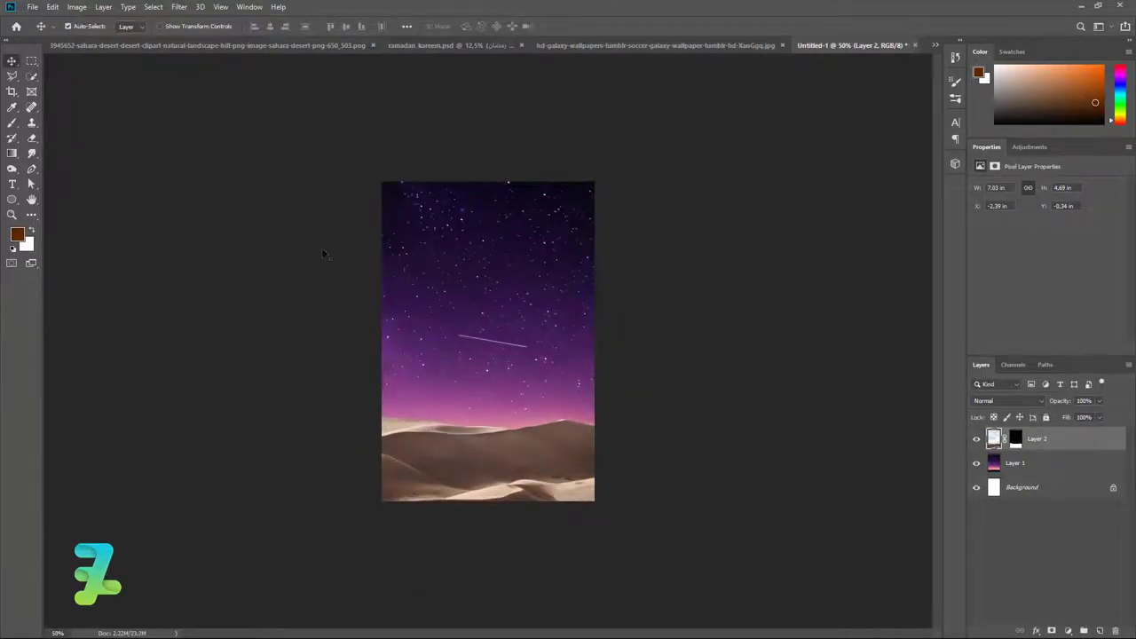
Add a Hue/Saturation adjustment clipped to the dunes layer, with Hue -33 and Saturation +16
{"action": "left_click", "coordinate": [1068, 631]}
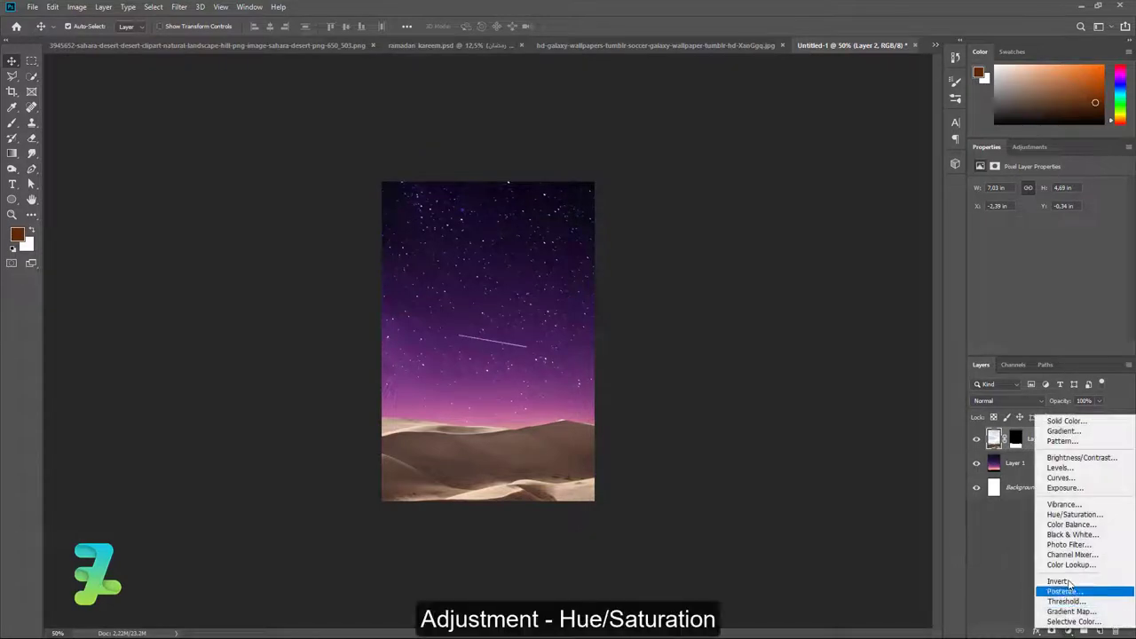
{"action": "left_click", "coordinate": [1073, 517]}
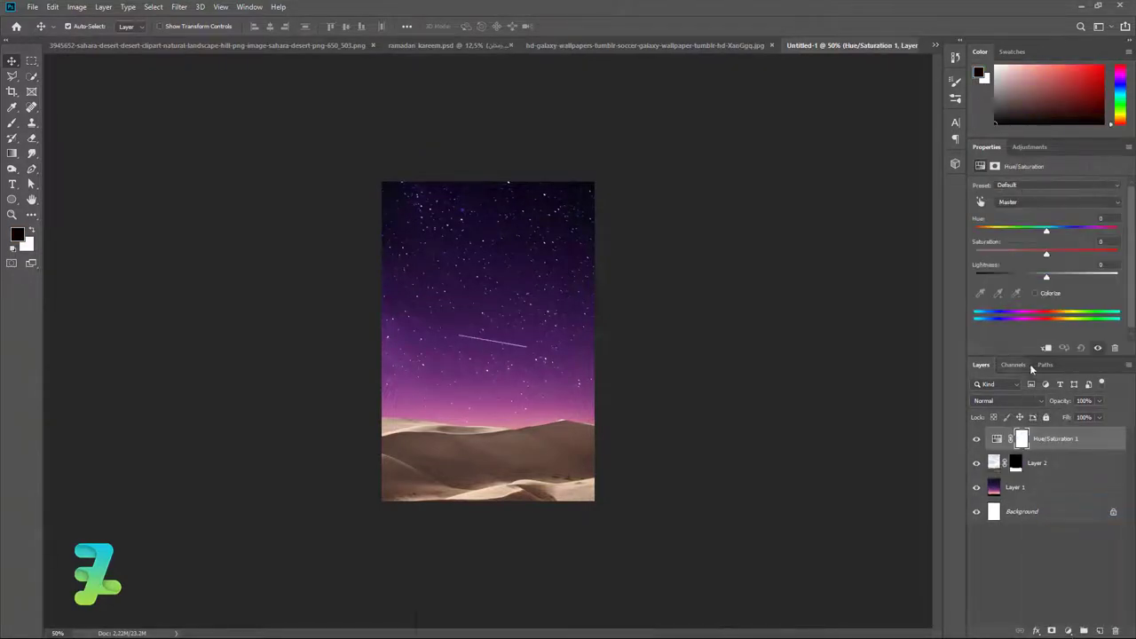
{"action": "mouse_move", "coordinate": [1047, 233]}
{"action": "left_mouse_down"}
{"action": "mouse_move", "coordinate": [1064, 233]}
{"action": "mouse_move", "coordinate": [1034, 232]}
{"action": "left_mouse_up"}
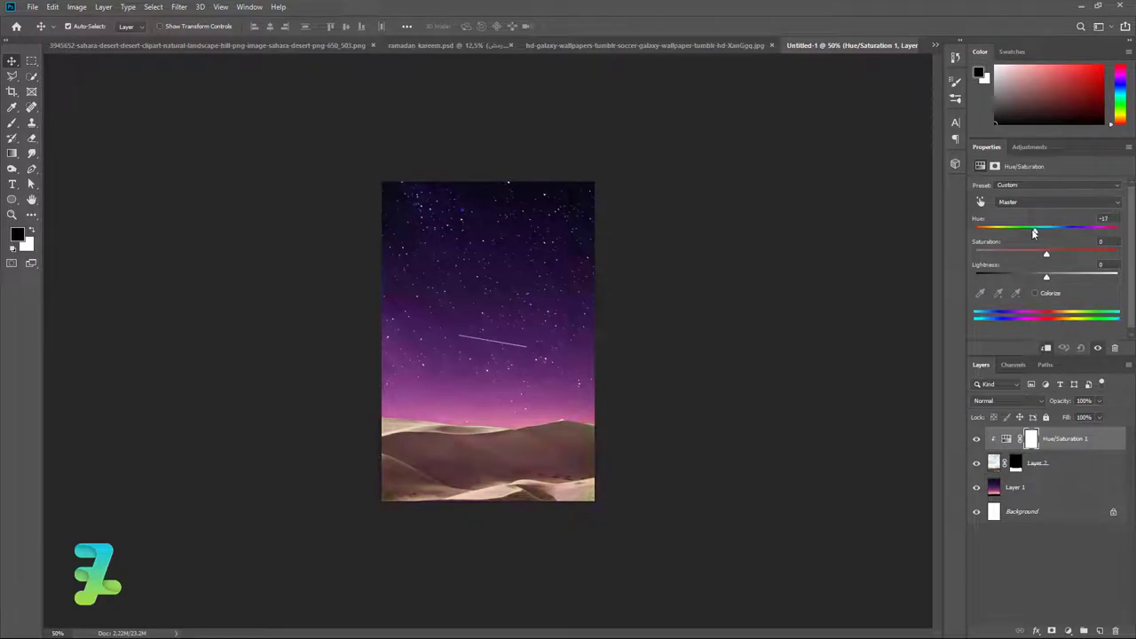
{"action": "left_click", "coordinate": [1059, 549]}
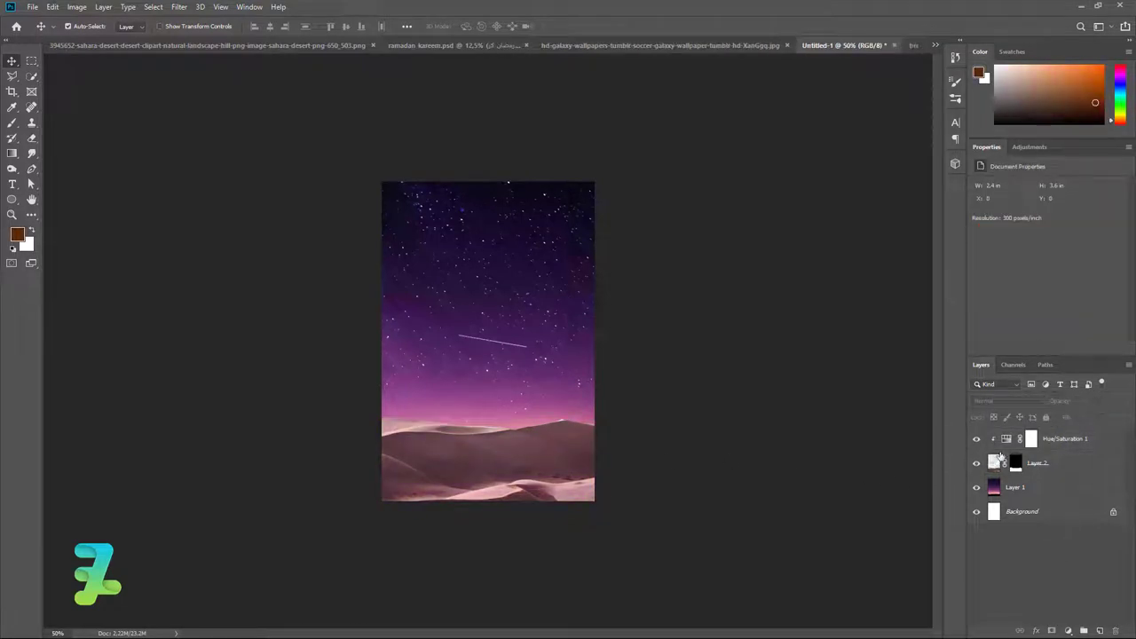
{"action": "left_click", "coordinate": [1007, 440]}
{"action": "left_click_drag", "start_coordinate": [1051, 254], "coordinate": [1058, 261]}
{"action": "left_click", "coordinate": [1054, 551]}
Add a clipped Exposure adjustment above Hue/Saturation 1, with Exposure -1.11, Offset -0.0125 and Gamma Correction about 0.84
{"action": "left_click", "coordinate": [1011, 442]}
{"action": "left_click", "coordinate": [1068, 632]}
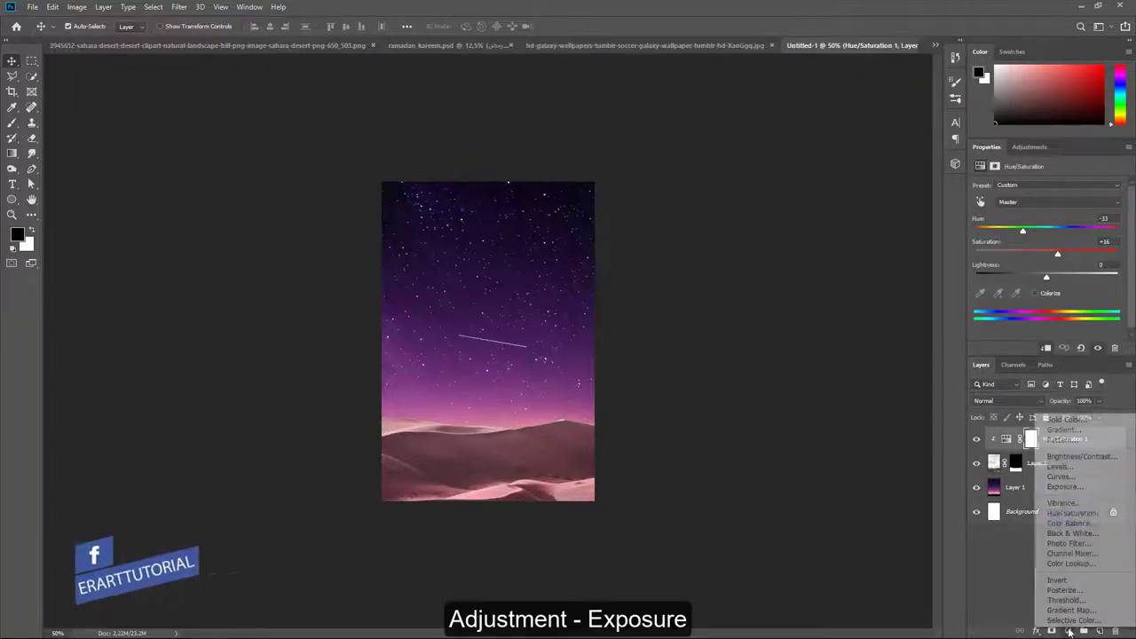
{"action": "left_click", "coordinate": [1075, 488]}
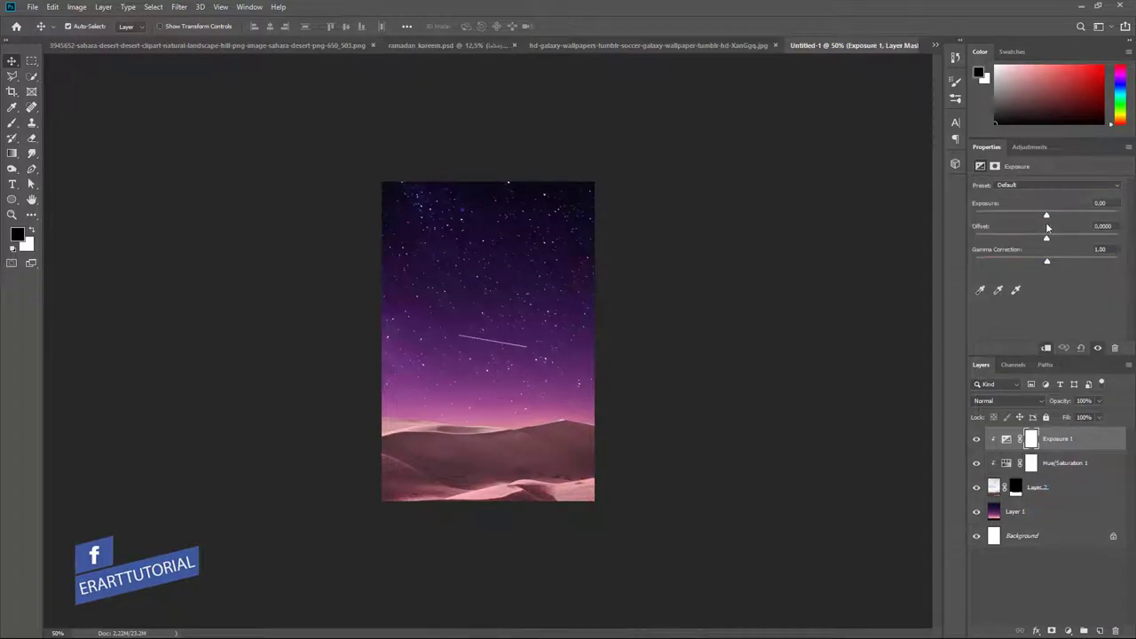
{"action": "left_click_drag", "start_coordinate": [1047, 216], "coordinate": [1057, 262]}
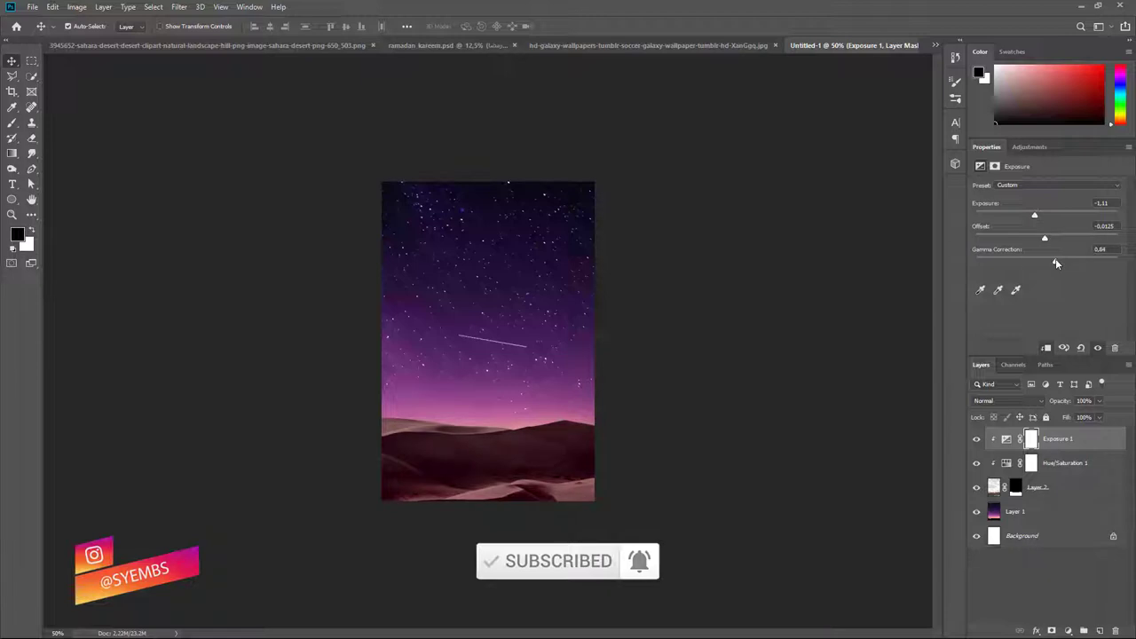
{"action": "left_click", "coordinate": [1021, 574]}
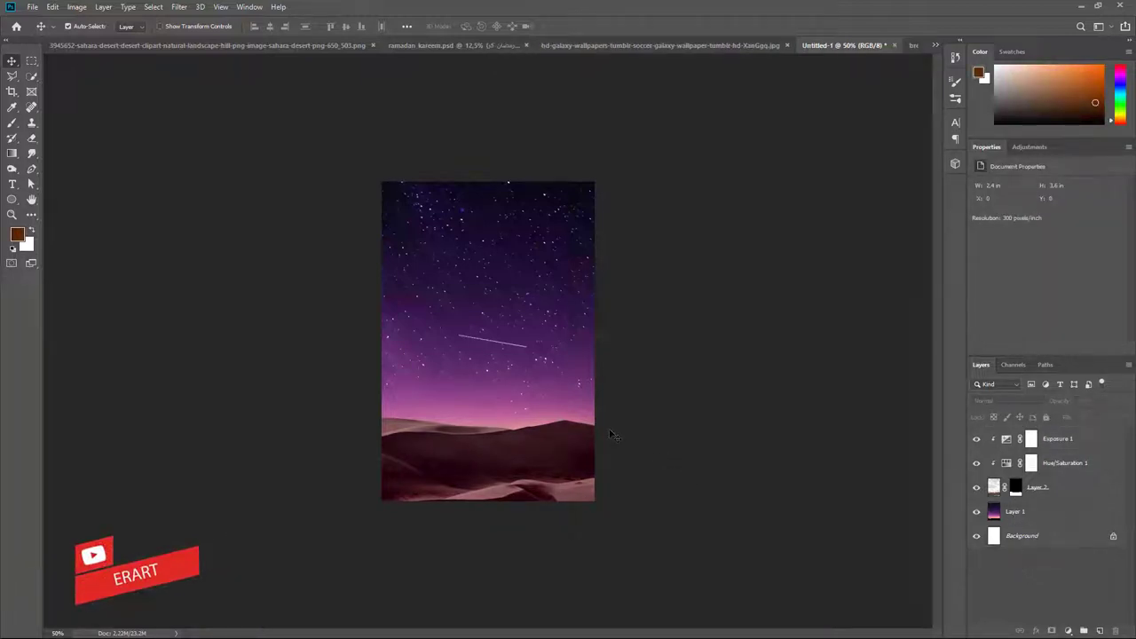
Add an empty layer directly above the sky layer and set the foreground colour to #ff2175
{"action": "left_click", "coordinate": [1056, 515]}
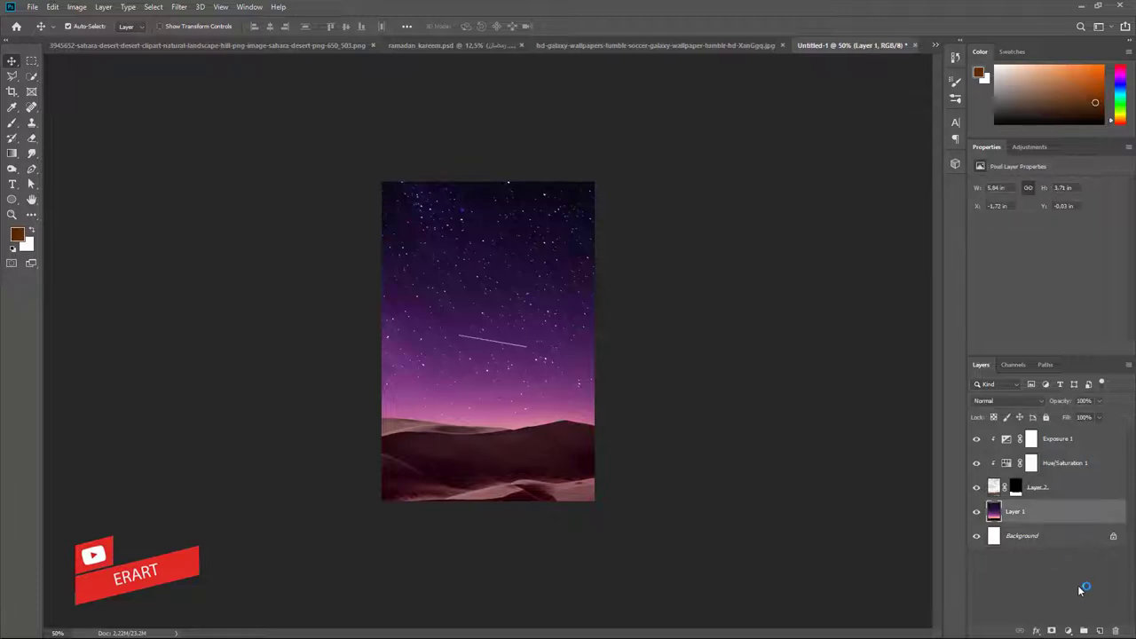
{"action": "left_click", "coordinate": [1100, 630]}
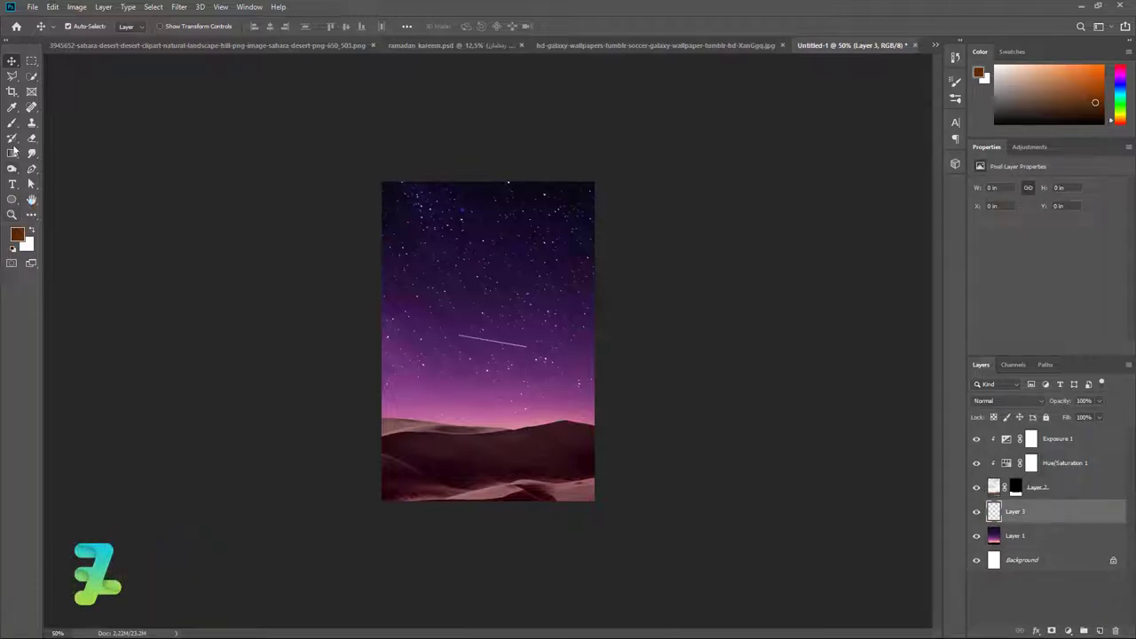
{"action": "left_click", "coordinate": [12, 107]}
{"action": "left_click", "coordinate": [17, 233]}
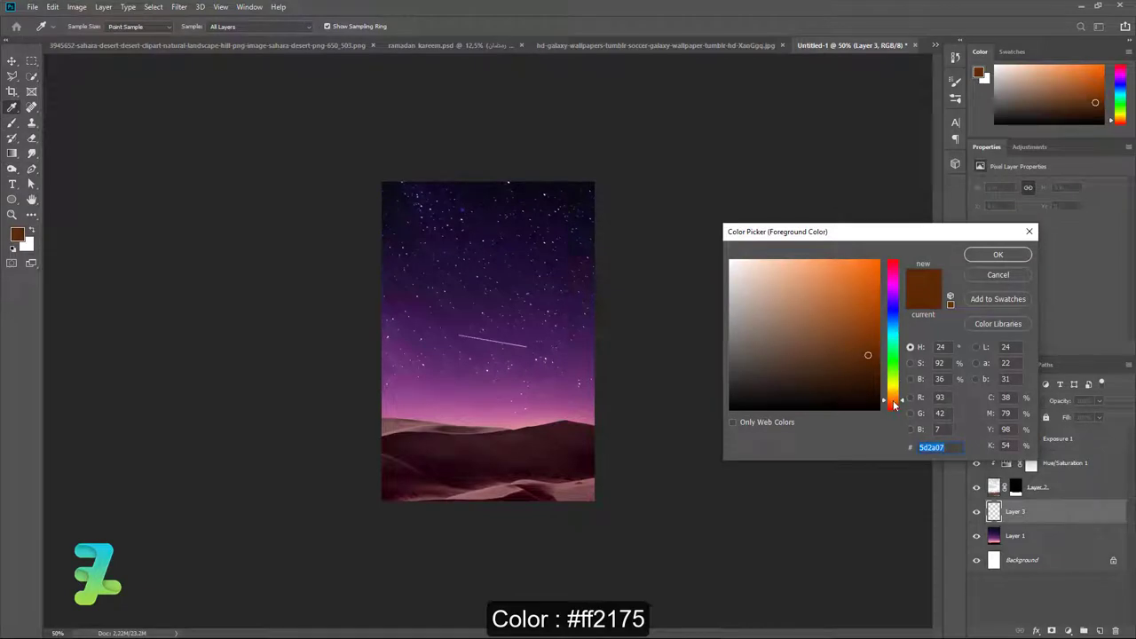
{"action": "left_click_drag", "start_coordinate": [886, 304], "coordinate": [897, 273]}
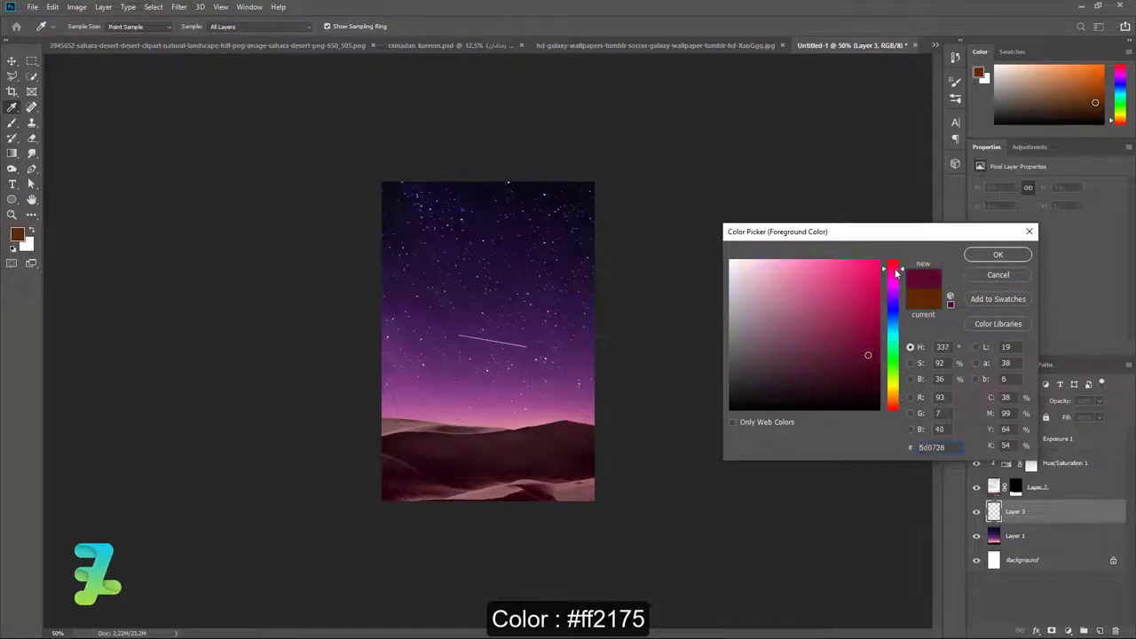
{"action": "mouse_move", "coordinate": [868, 355]}
{"action": "left_mouse_down"}
{"action": "mouse_move", "coordinate": [871, 246]}
{"action": "mouse_move", "coordinate": [850, 245]}
{"action": "left_mouse_up"}
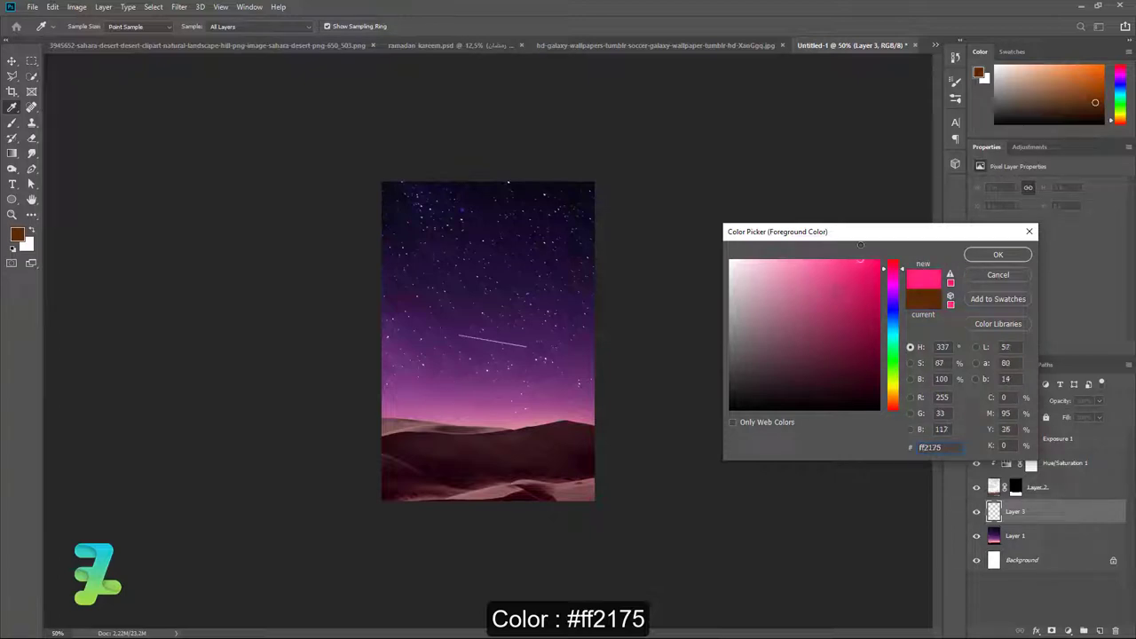
{"action": "left_click", "coordinate": [997, 255]}
Set up a soft round brush with 0% hardness and a size of 600 px
{"action": "left_click", "coordinate": [86, 32]}
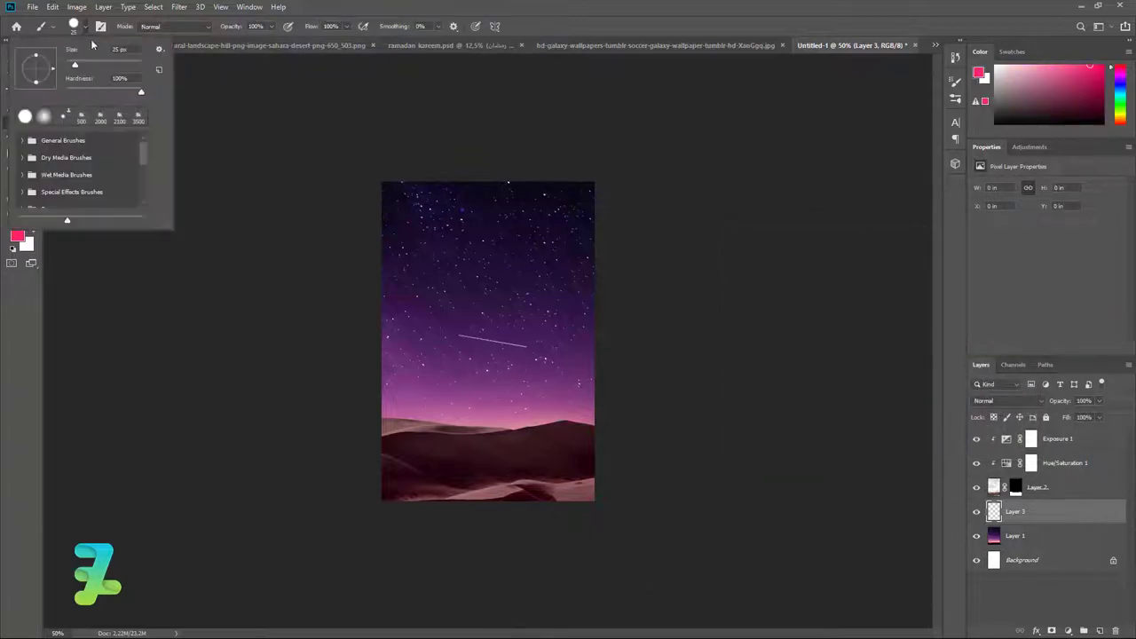
{"action": "left_click_drag", "start_coordinate": [140, 91], "coordinate": [111, 94]}
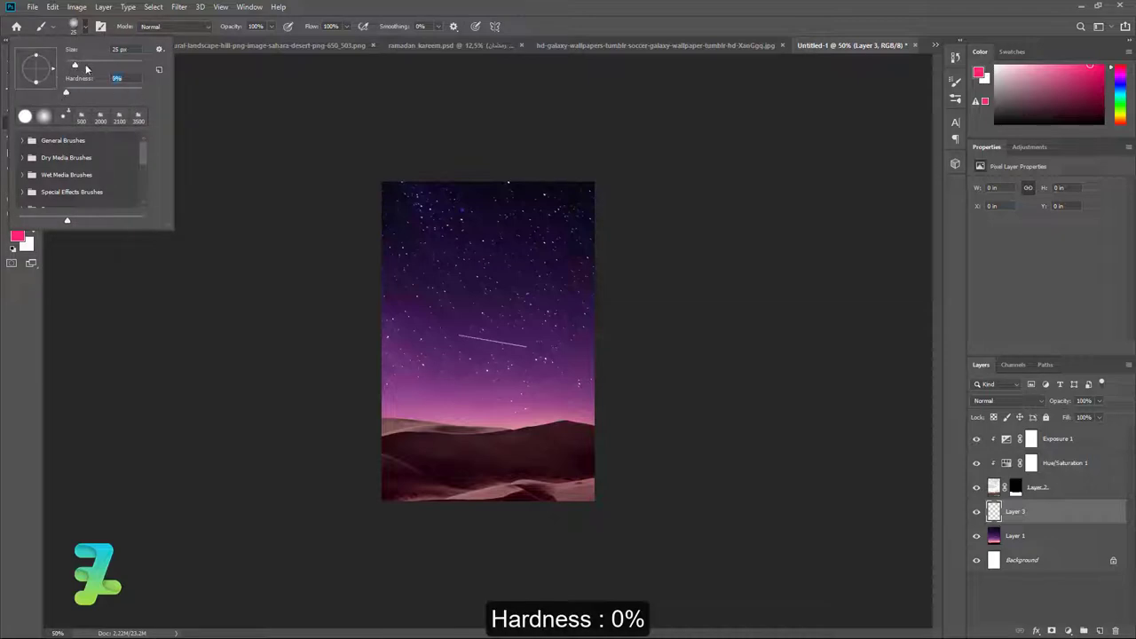
{"action": "key", "text": "Return"}
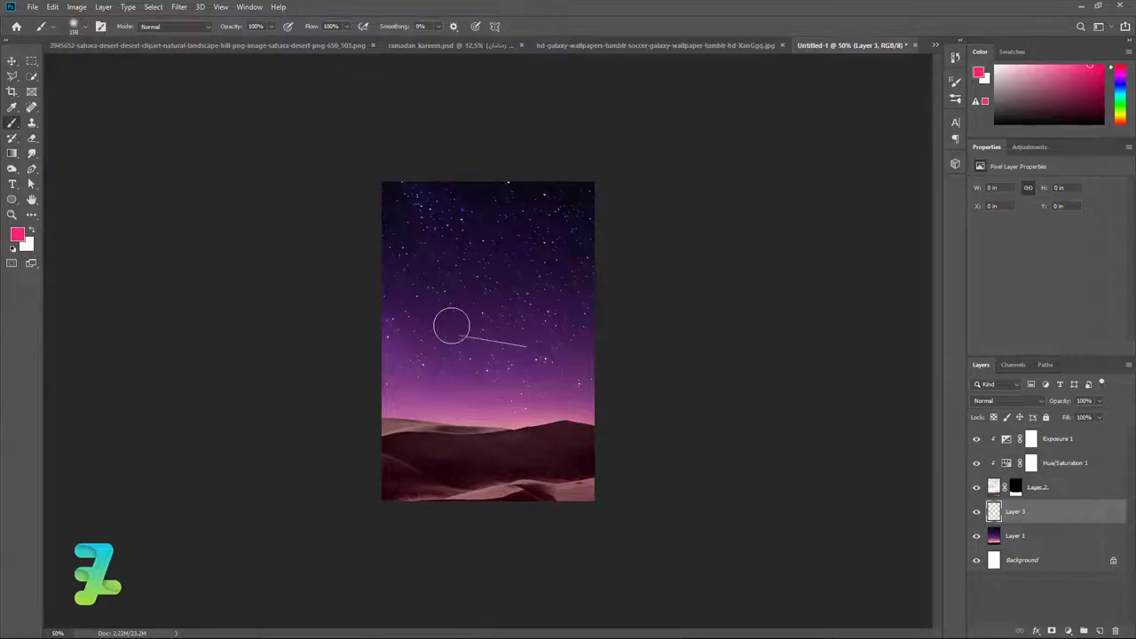
{"action": "key", "text": "bracketright"}
{"action": "key", "text": "bracketright"}
{"action": "key", "text": "bracketright"}
{"action": "key", "text": "bracketright"}
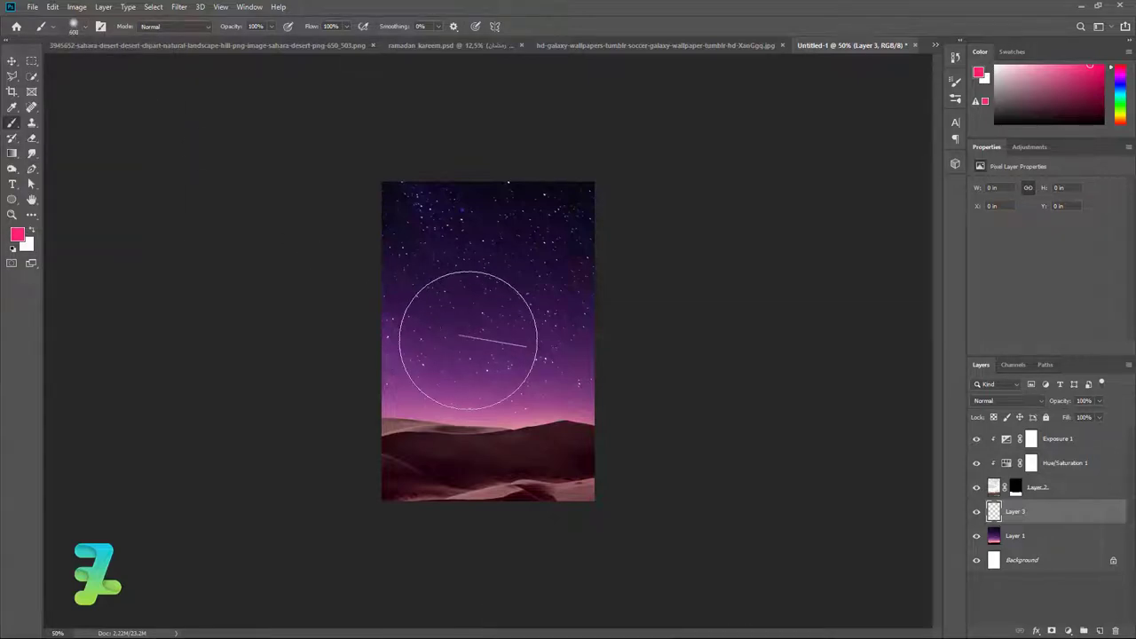
{"action": "left_click_drag", "start_coordinate": [621, 381], "coordinate": [351, 417]}
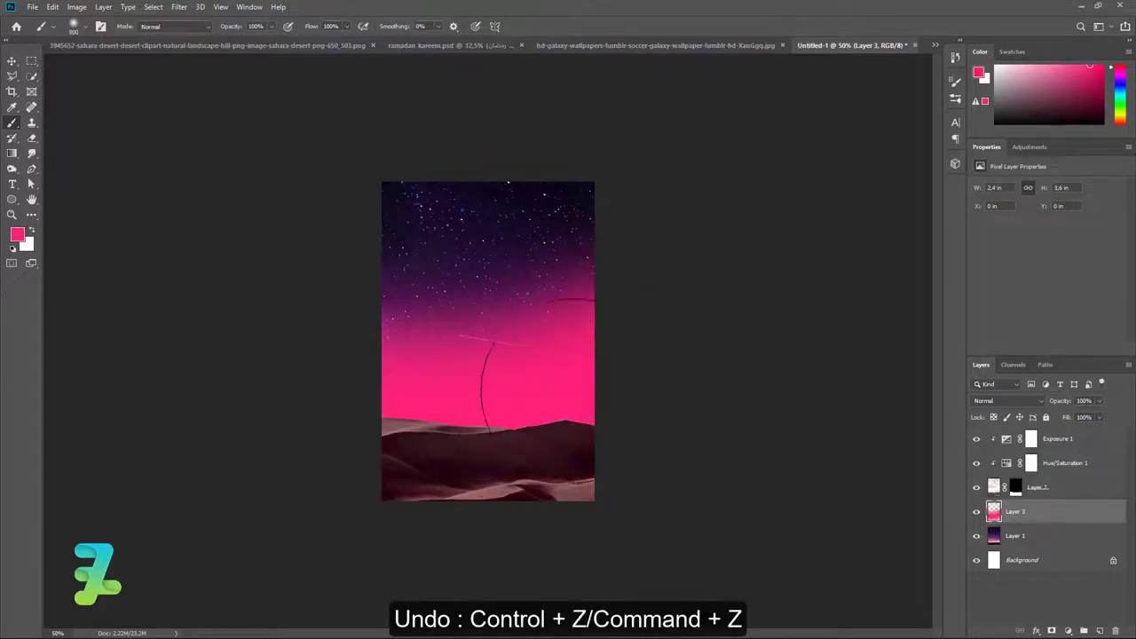
{"action": "key", "text": "ctrl+z"}
{"action": "left_click_drag", "start_coordinate": [630, 381], "coordinate": [218, 398]}
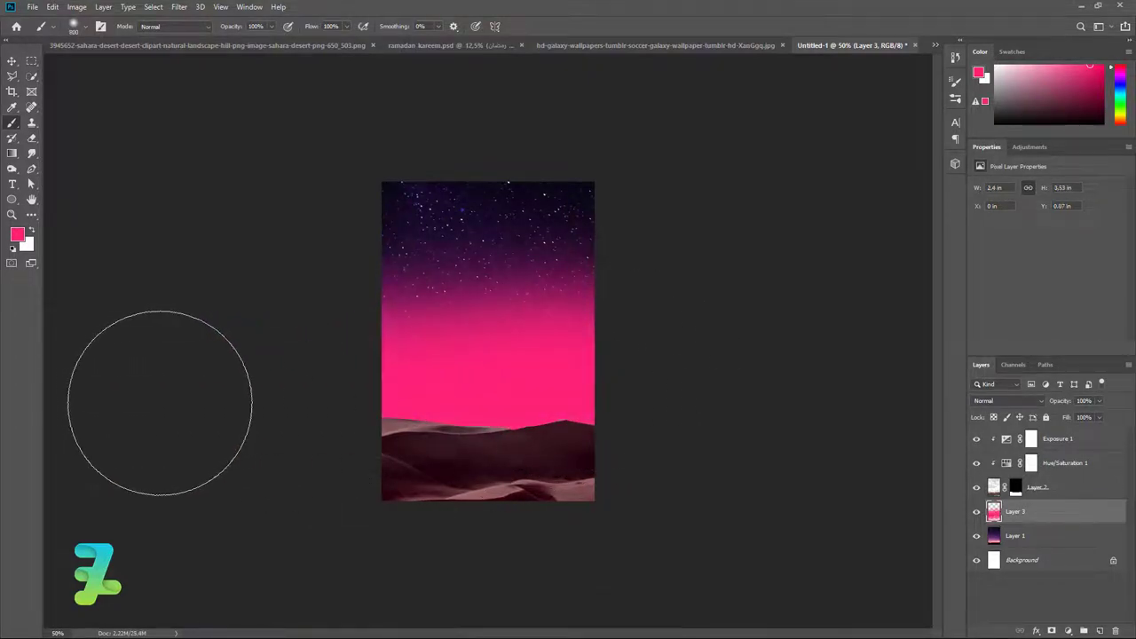
{"action": "key", "text": "ctrl+z"}
Paint a soft pink glow across the lower sky behind the dunes on Layer 3 with the brush at 800 px
{"action": "mouse_move", "coordinate": [629, 318]}
{"action": "left_mouse_down"}
{"action": "mouse_move", "coordinate": [622, 388]}
{"action": "mouse_move", "coordinate": [488, 425]}
{"action": "mouse_move", "coordinate": [364, 399]}
{"action": "mouse_move", "coordinate": [248, 343]}
{"action": "left_mouse_up"}
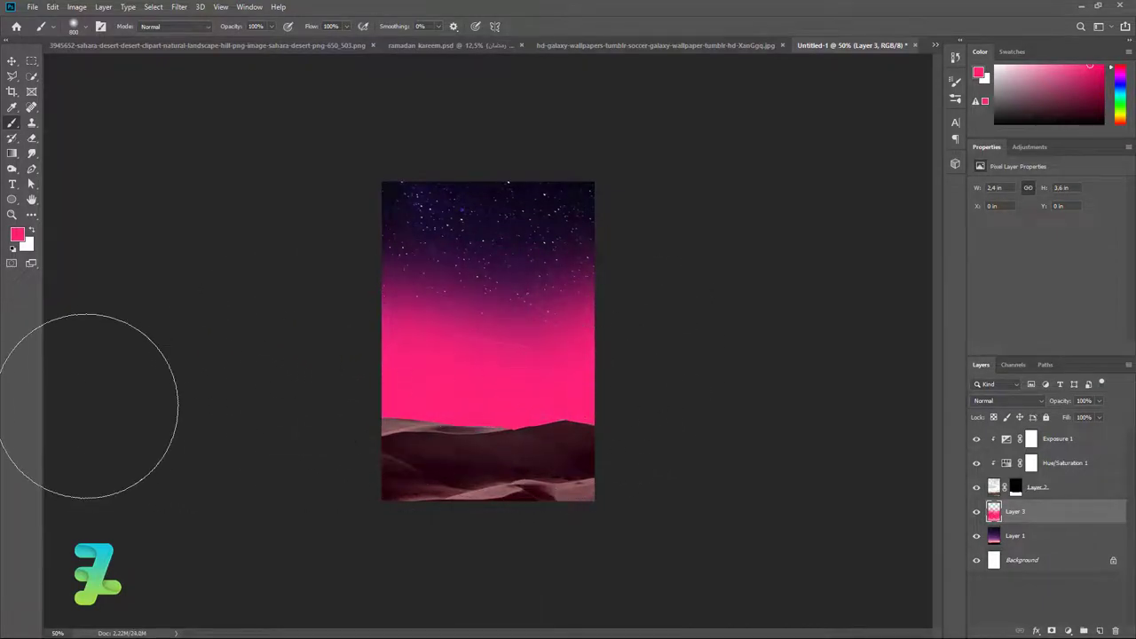
Set the foreground colour to orange #ff8421 for the soft brush
{"action": "left_click", "coordinate": [22, 237]}
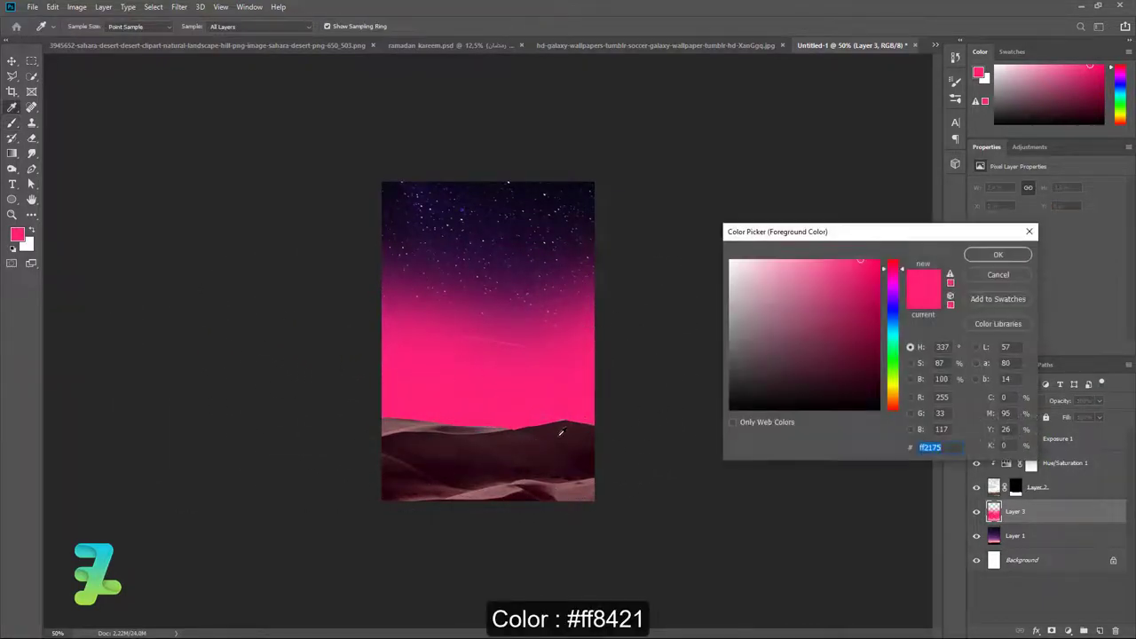
{"action": "left_click_drag", "start_coordinate": [892, 400], "coordinate": [893, 405]}
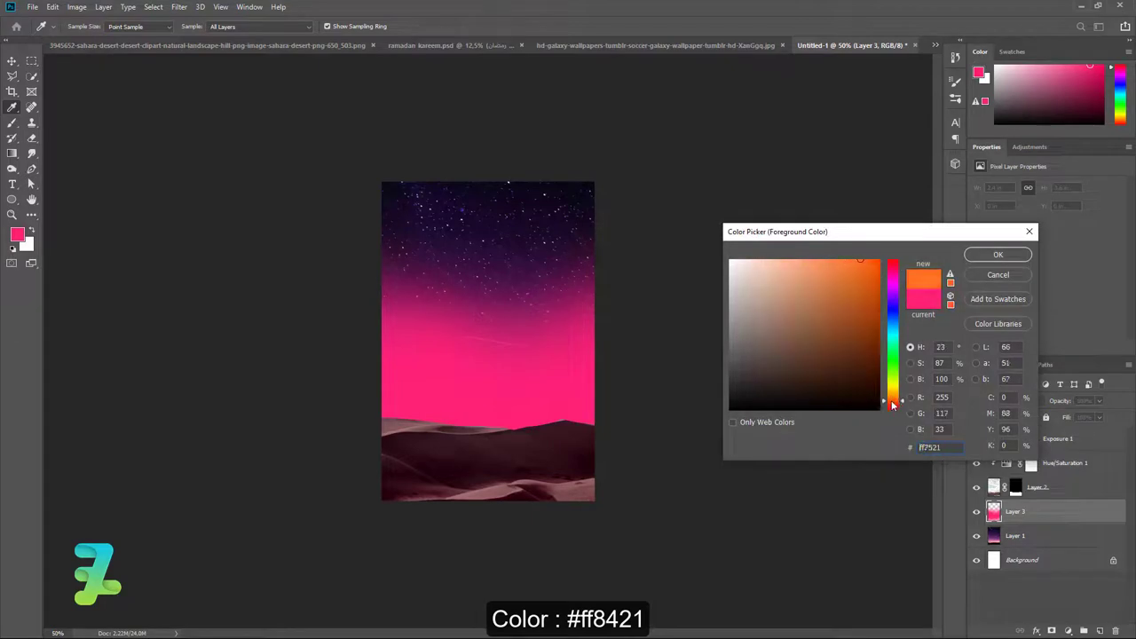
{"action": "left_click", "coordinate": [1010, 256]}
{"action": "key", "text": "b"}
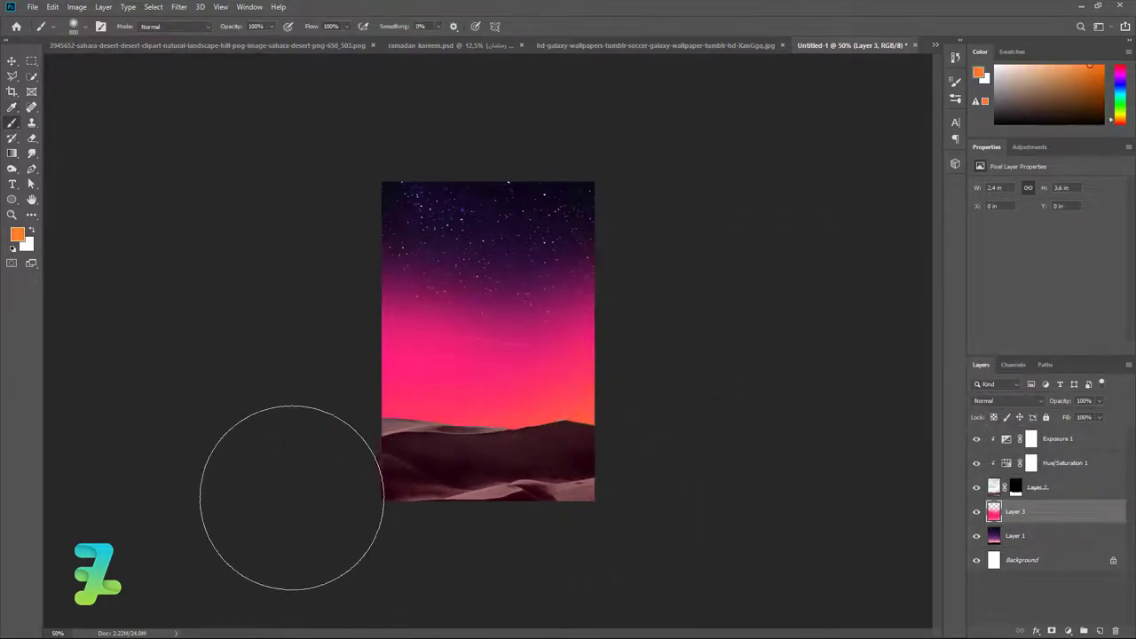
Paint an orange glow along the horizon behind the dunes and set Layer 3's blend mode to Overlay
{"action": "mouse_move", "coordinate": [291, 497]}
{"action": "left_mouse_down"}
{"action": "mouse_move", "coordinate": [548, 520]}
{"action": "mouse_move", "coordinate": [652, 474]}
{"action": "mouse_move", "coordinate": [668, 454]}
{"action": "left_mouse_up"}
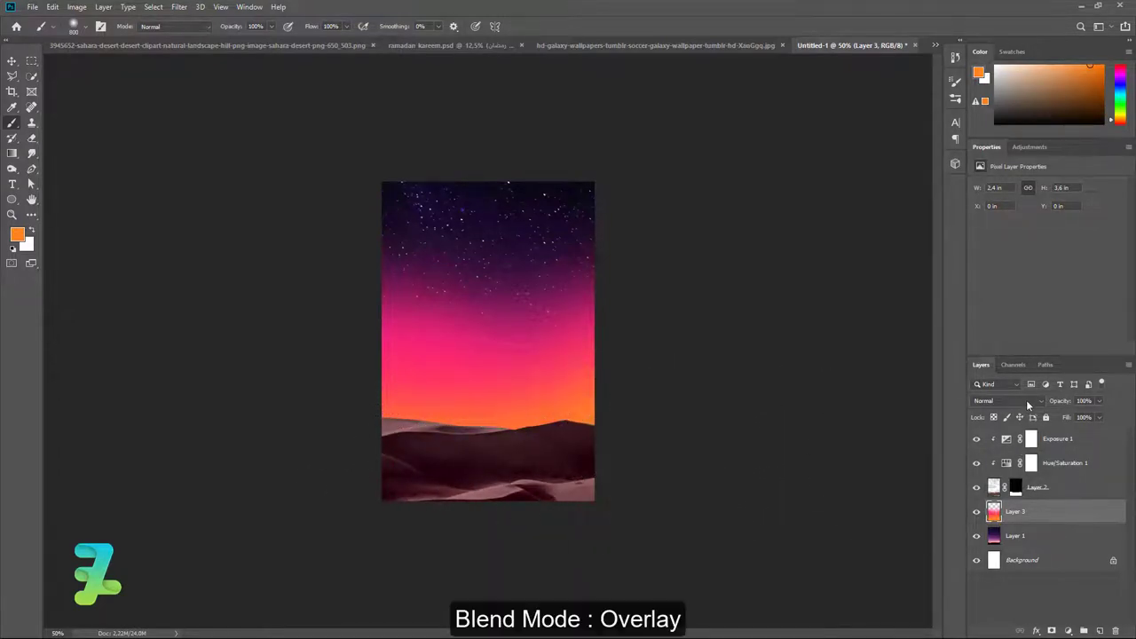
{"action": "left_click", "coordinate": [1029, 402]}
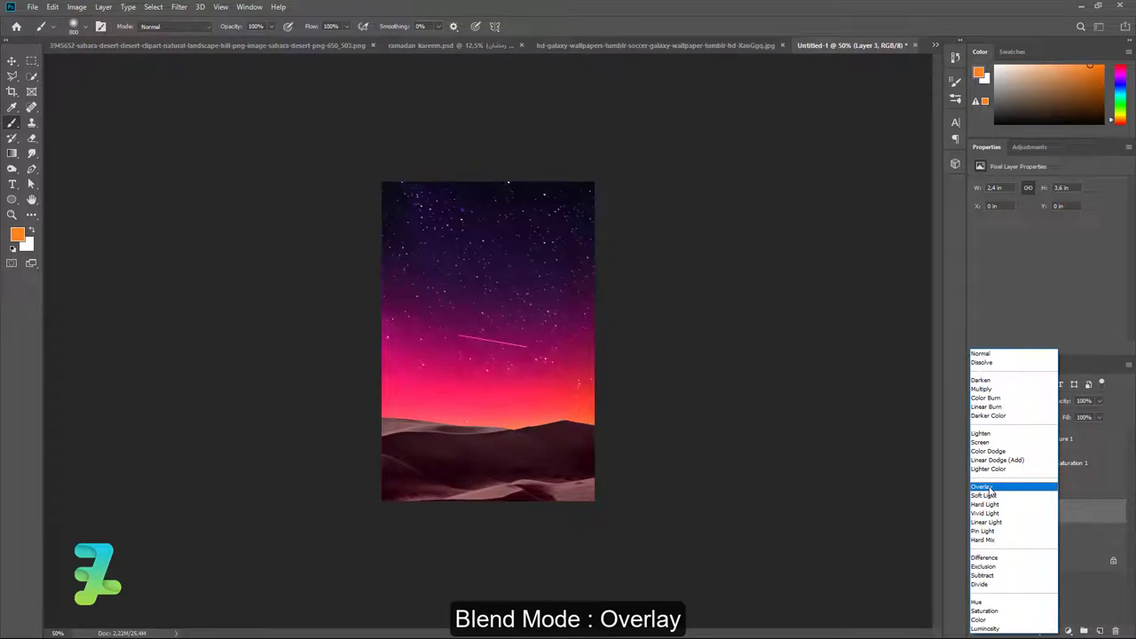
{"action": "left_click", "coordinate": [983, 487]}
{"action": "left_click", "coordinate": [18, 234]}
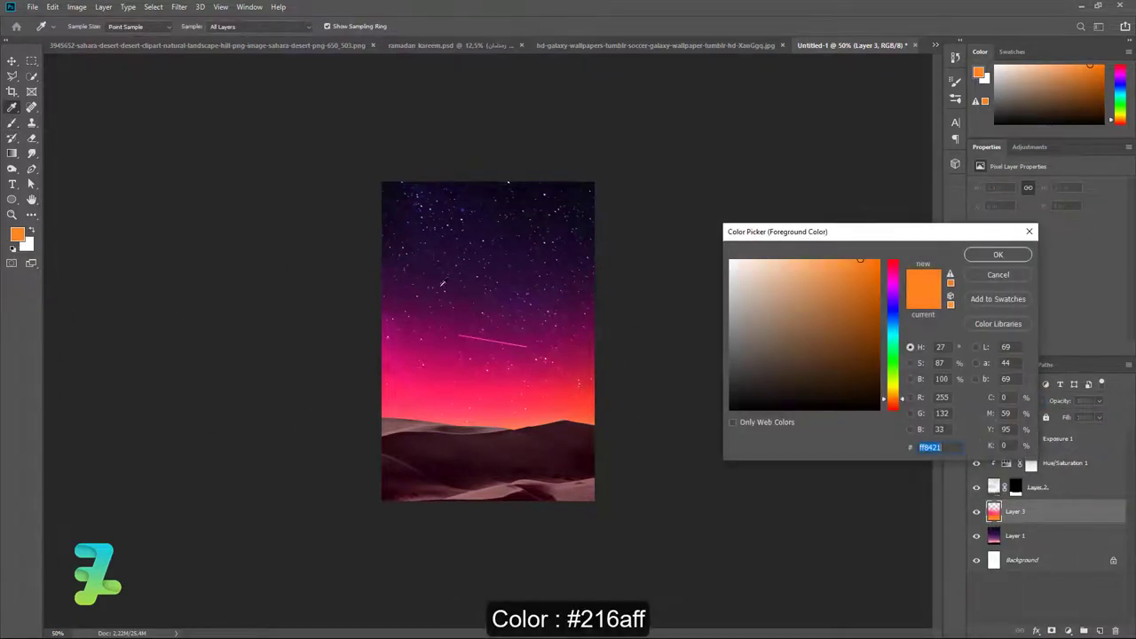
{"action": "type", "text": "216aff"}
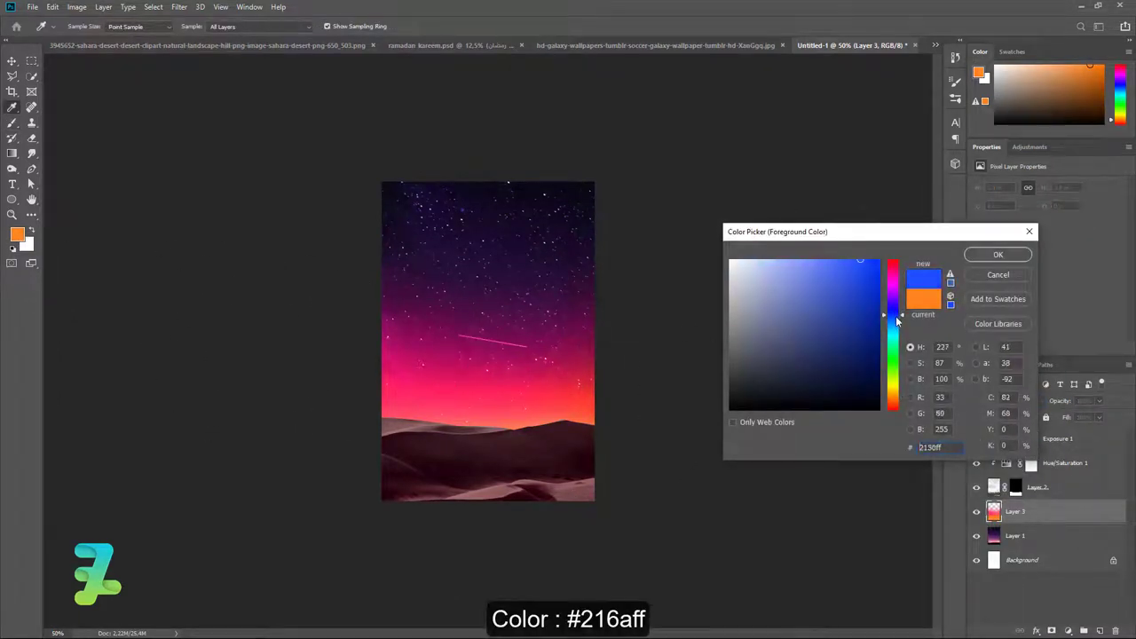
{"action": "left_click", "coordinate": [998, 256]}
{"action": "key", "text": "b"}
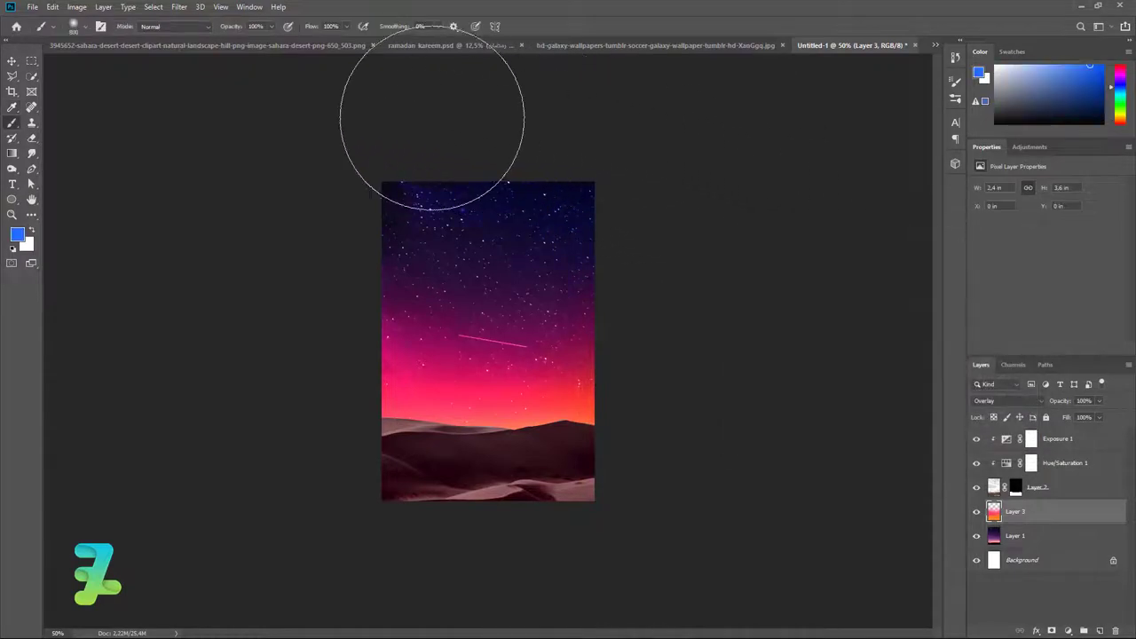
Set the foreground colour to #0030ff and softly paint blue over the upper part of the sky on Layer 3
{"action": "left_click", "coordinate": [18, 235]}
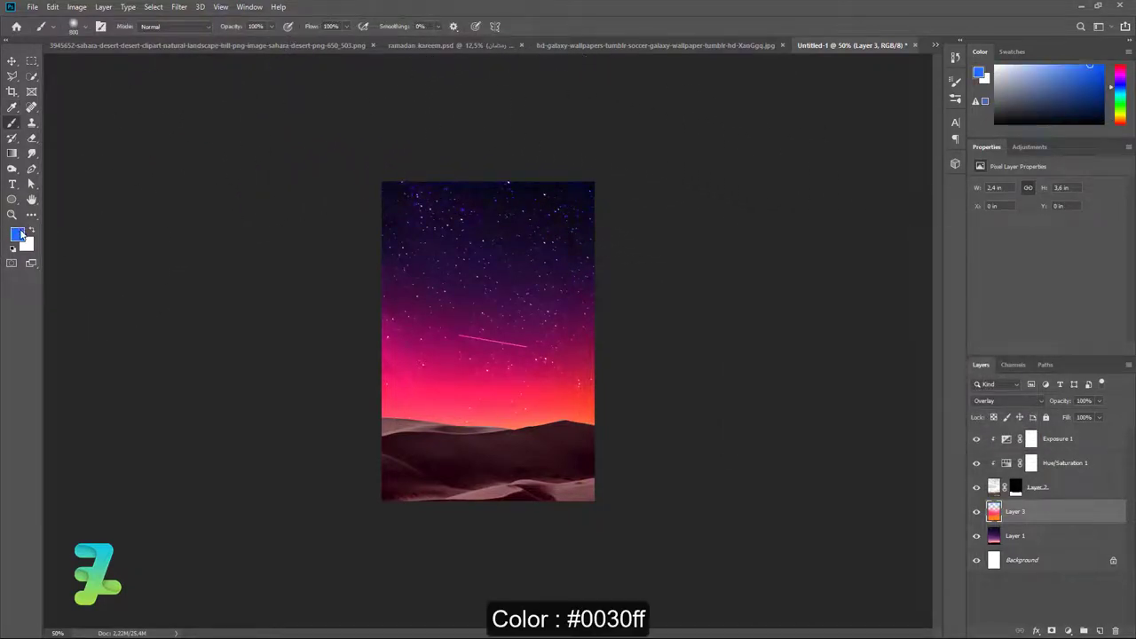
{"action": "type", "text": "709fff"}
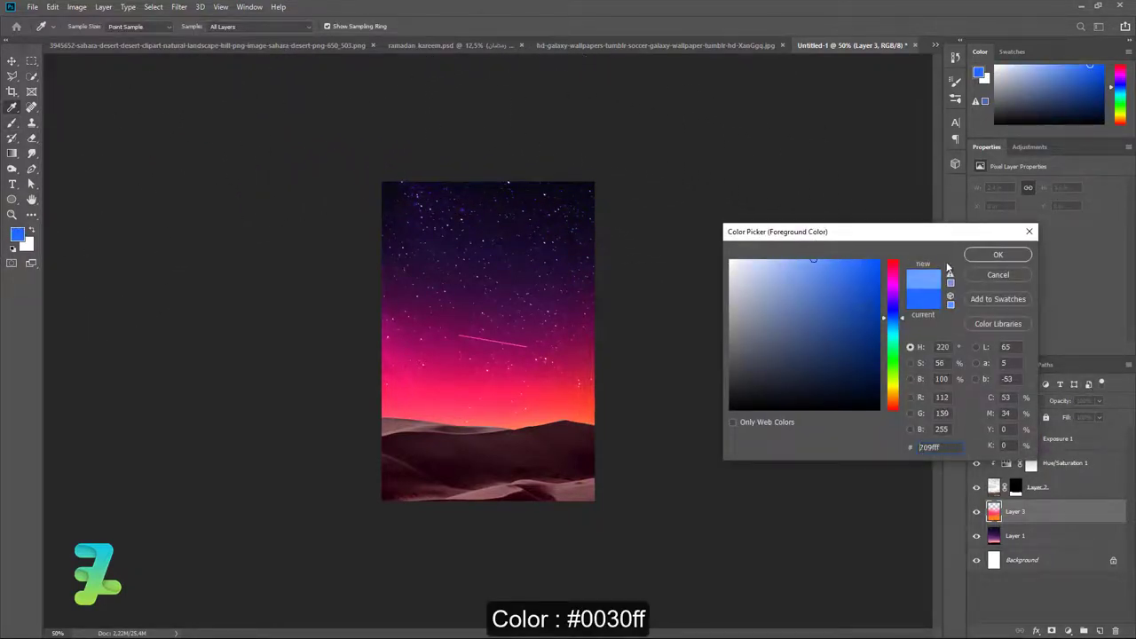
{"action": "type", "text": "1138e1"}
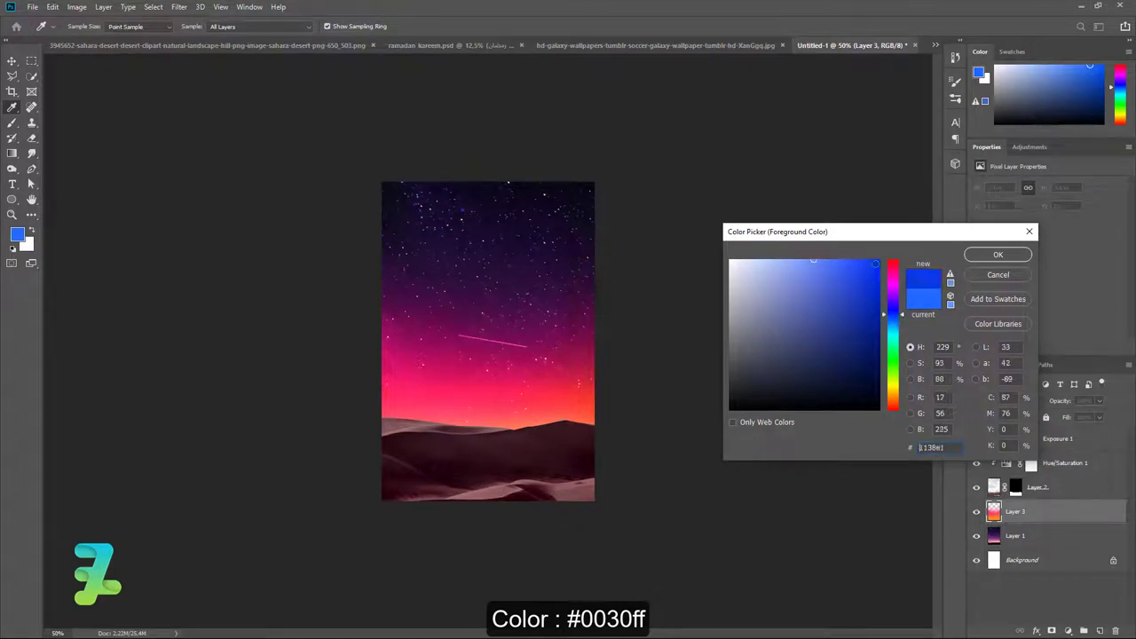
{"action": "left_click", "coordinate": [997, 257]}
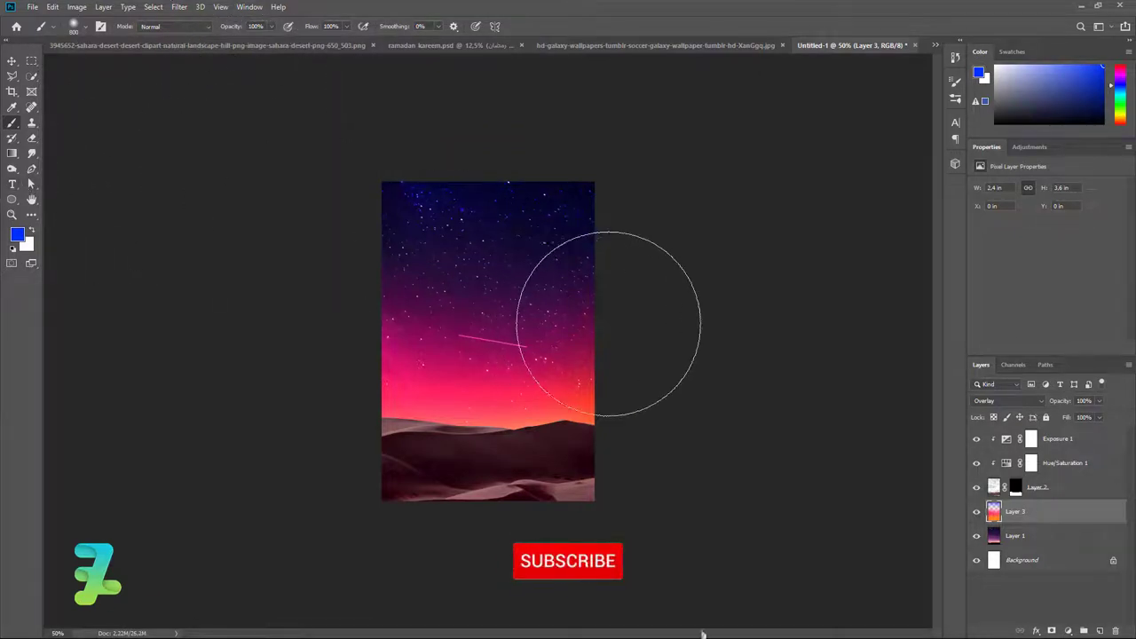
Bring up the mosque silhouette document pngwing.com.png and float it in its own window, with the Move tool active
{"action": "key", "text": "v"}
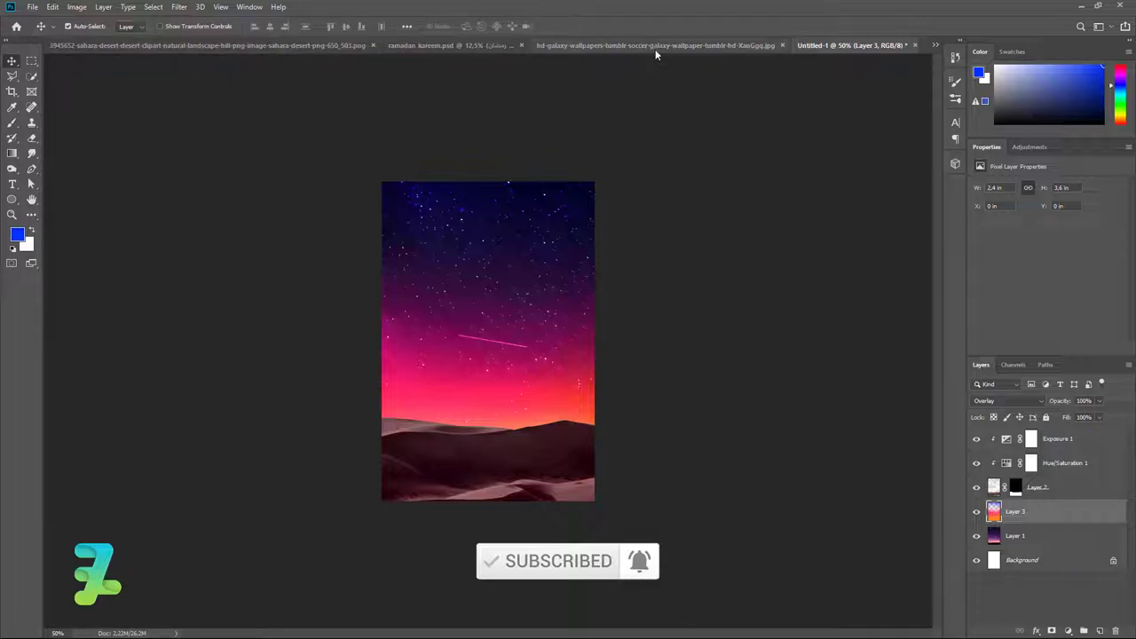
{"action": "left_click", "coordinate": [218, 45]}
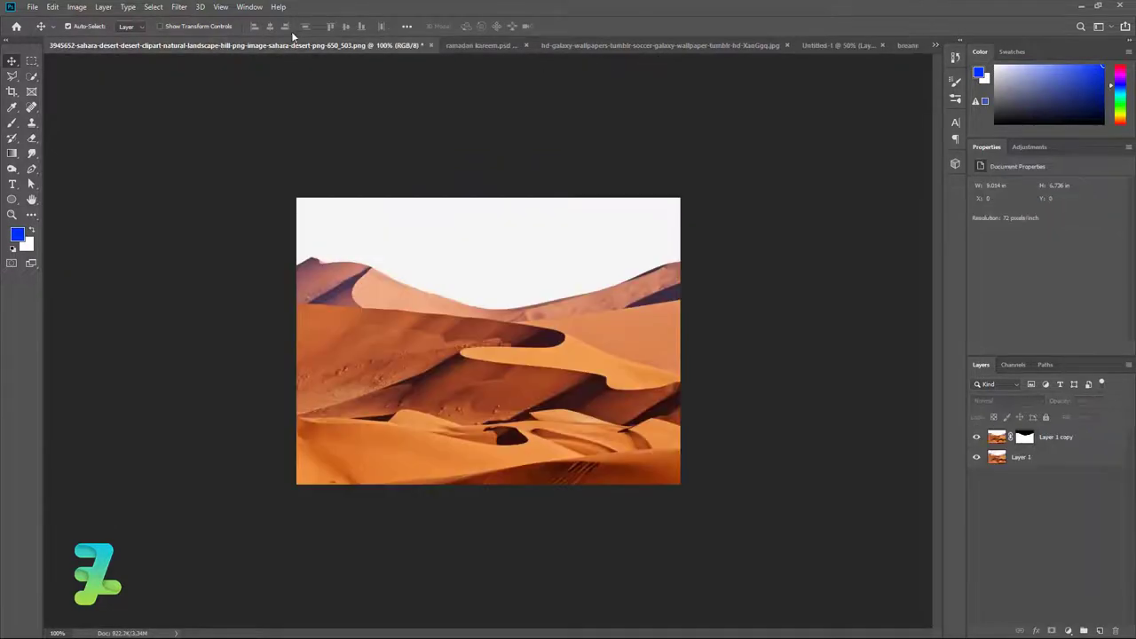
{"action": "left_click", "coordinate": [250, 7]}
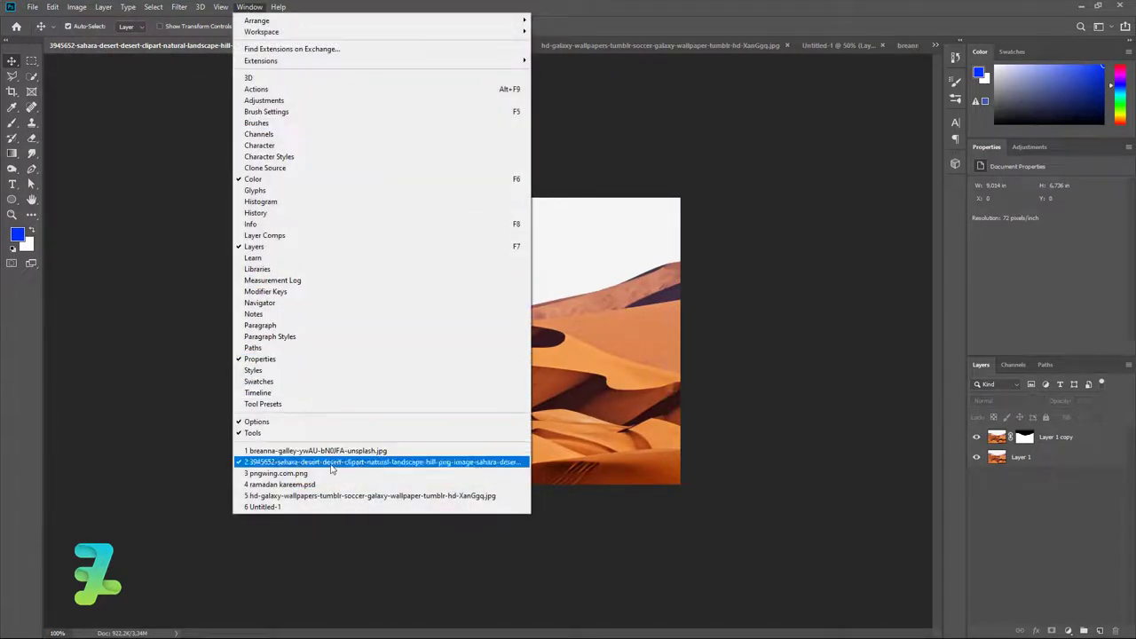
{"action": "left_click", "coordinate": [331, 473]}
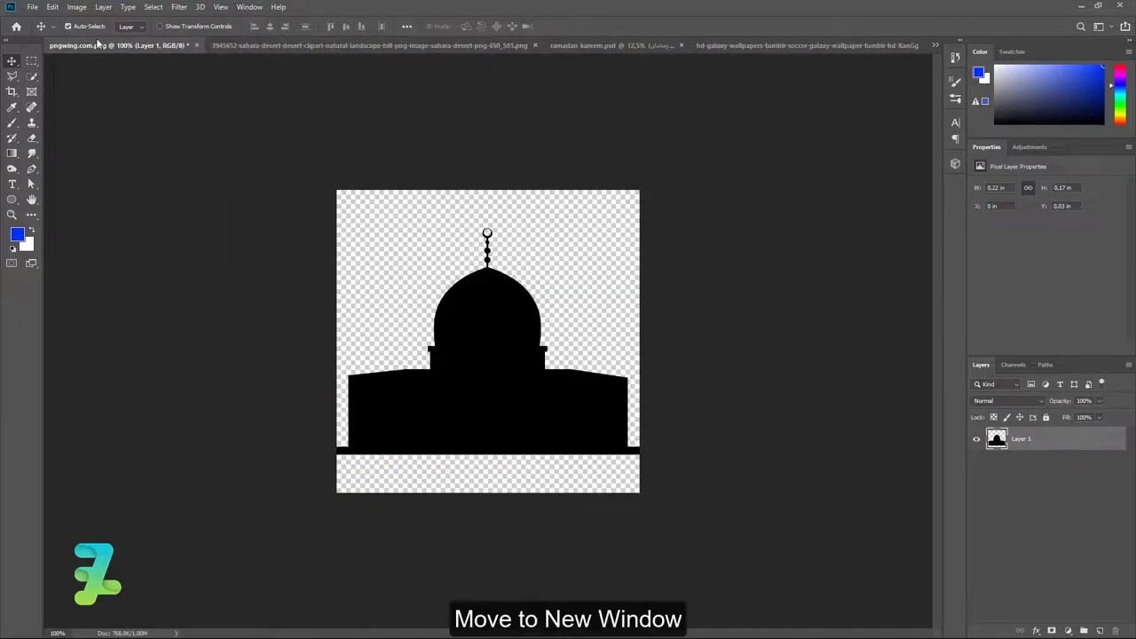
{"action": "right_click", "coordinate": [98, 44]}
{"action": "left_click", "coordinate": [151, 89]}
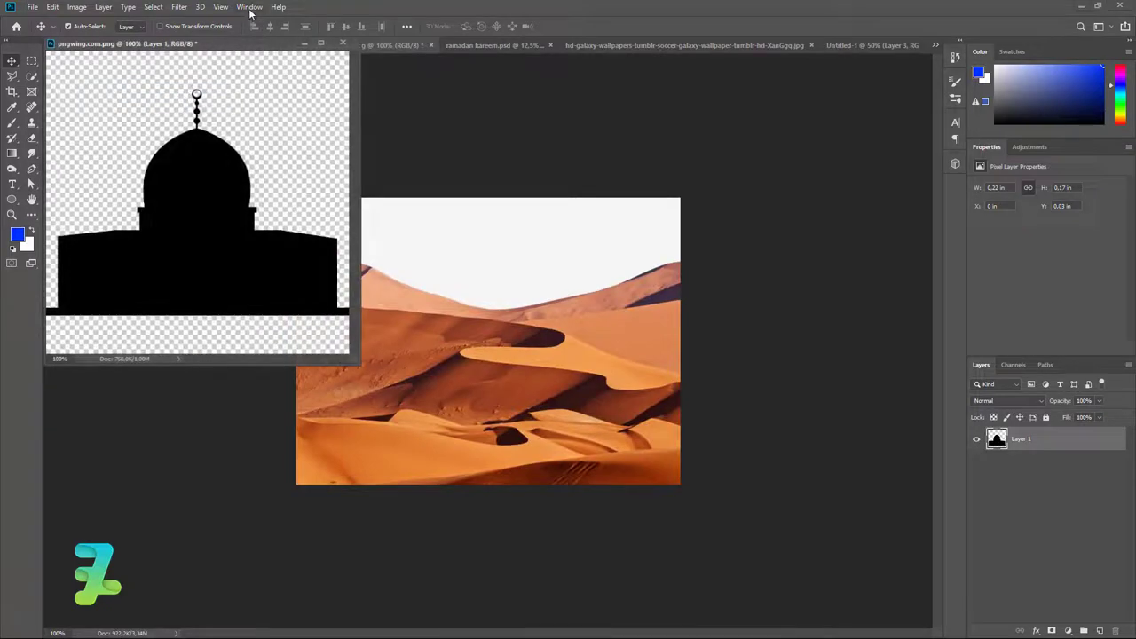
Copy the mosque silhouette into Untitled-1 directly above Layer 3, place it behind the dunes, and dock its source window again
{"action": "left_click", "coordinate": [249, 8]}
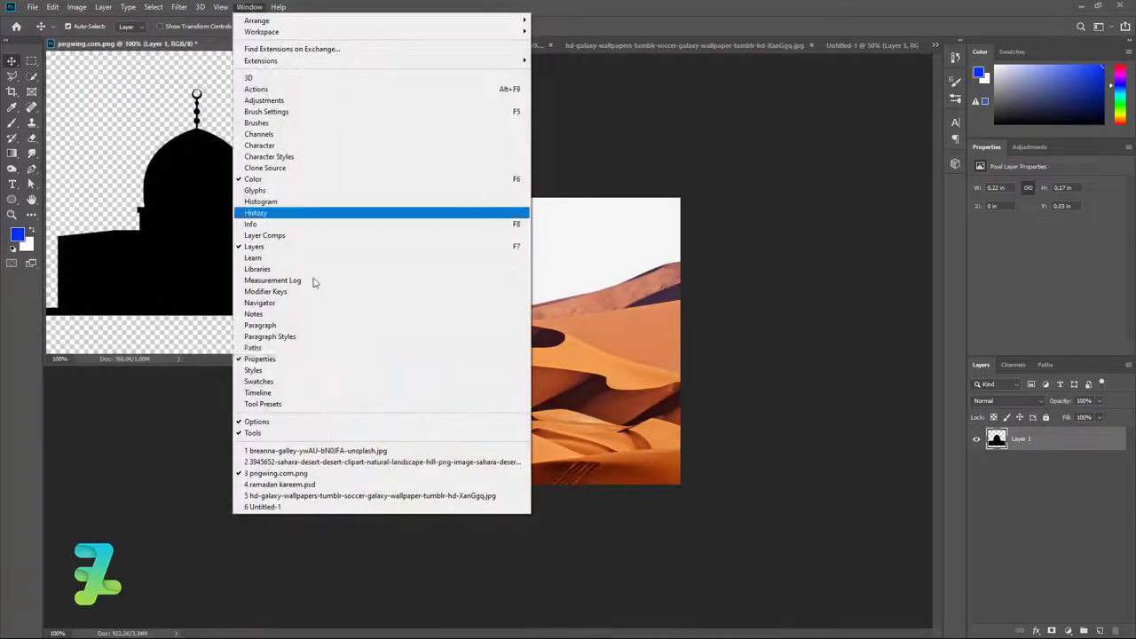
{"action": "left_click", "coordinate": [313, 507]}
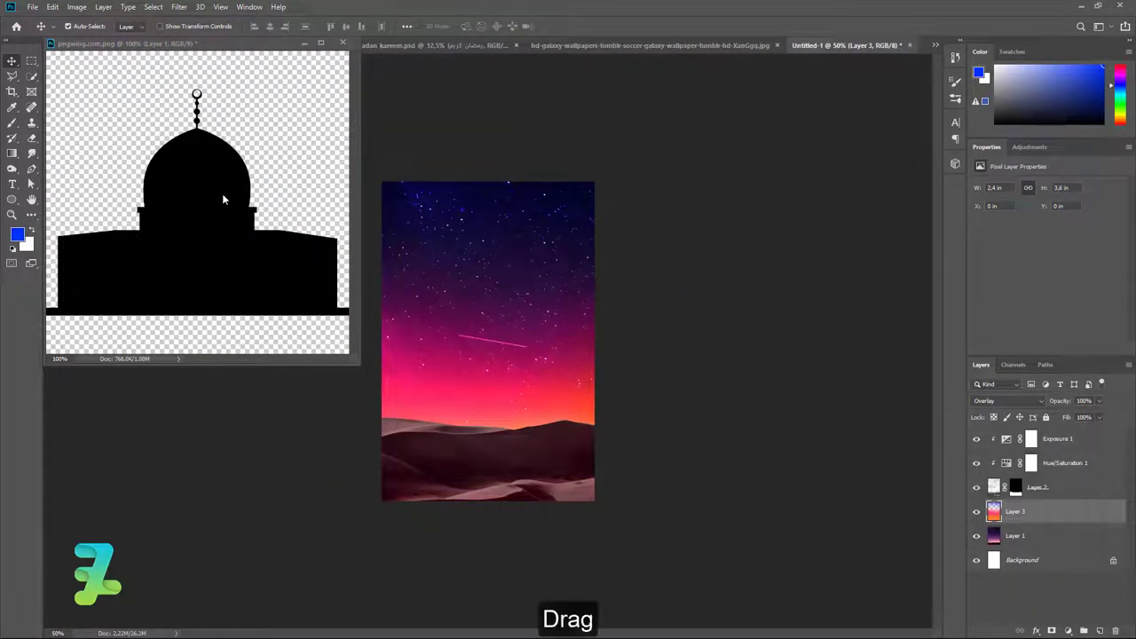
{"action": "left_click_drag", "start_coordinate": [222, 194], "coordinate": [811, 419]}
{"action": "left_click_drag", "start_coordinate": [997, 442], "coordinate": [490, 369]}
{"action": "left_click_drag", "start_coordinate": [254, 52], "coordinate": [910, 48]}
{"action": "left_click", "coordinate": [531, 46]}
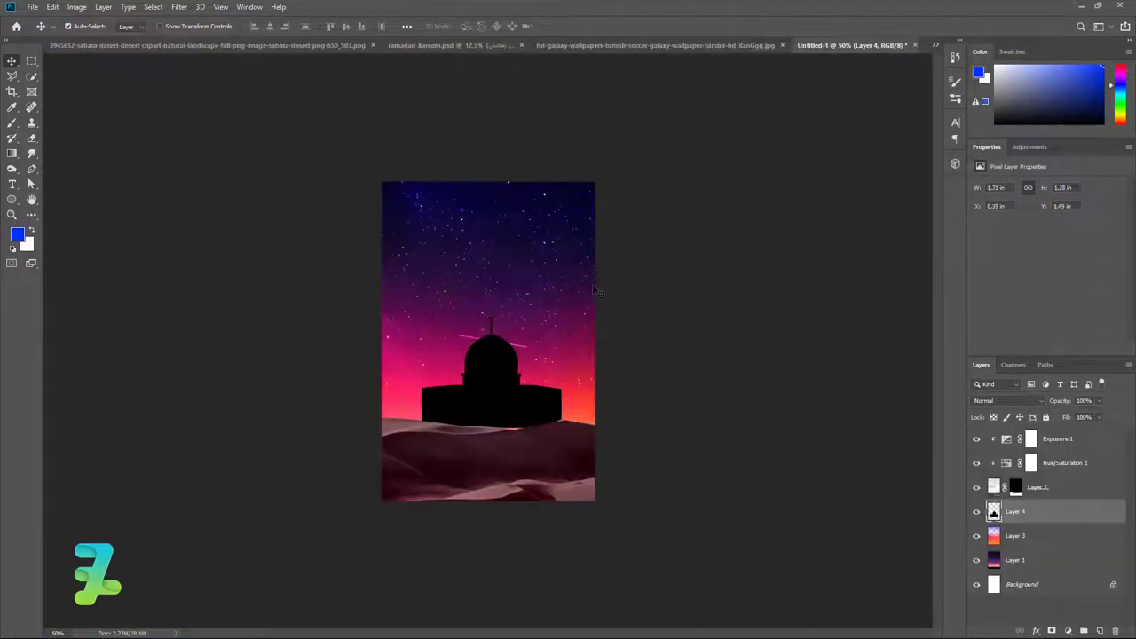
Scale the mosque silhouette proportionally to 279% and position it so the dome rises from behind the dunes
{"action": "key", "text": "ctrl+t"}
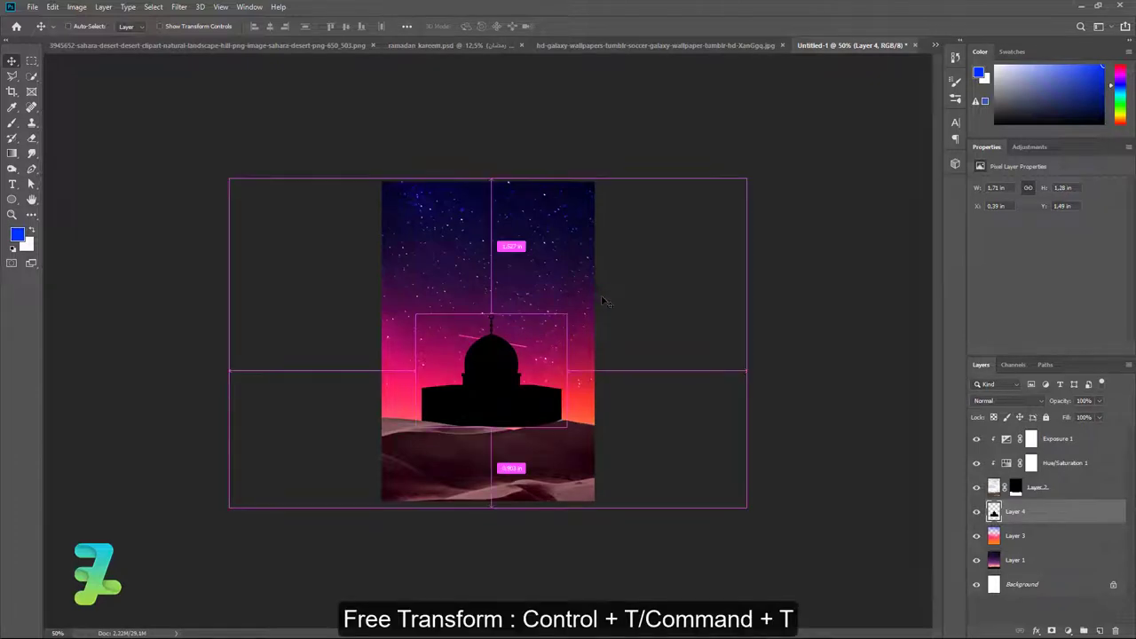
{"action": "key", "text": "ctrl+t"}
{"action": "left_click_drag", "start_coordinate": [568, 312], "coordinate": [673, 169]}
{"action": "left_click_drag", "start_coordinate": [509, 314], "coordinate": [502, 328]}
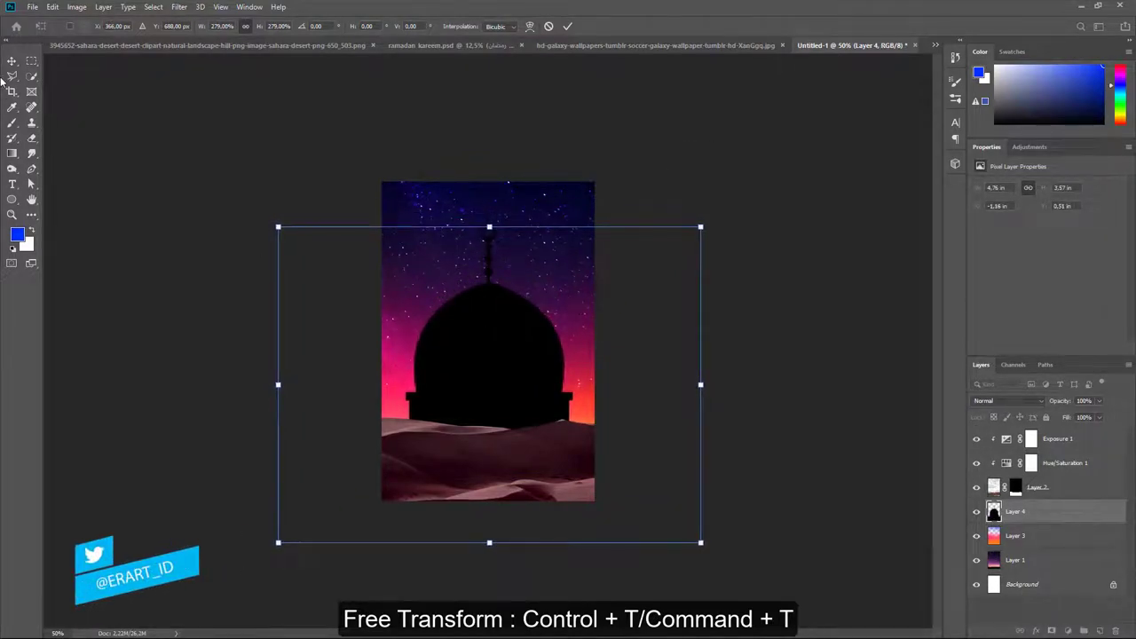
{"action": "key", "text": "Return"}
Centre the mosque silhouette horizontally on the canvas, clear the selection, and nudge the silhouette vertically to a Y position of 0.53 in
{"action": "key", "text": "ctrl+a"}
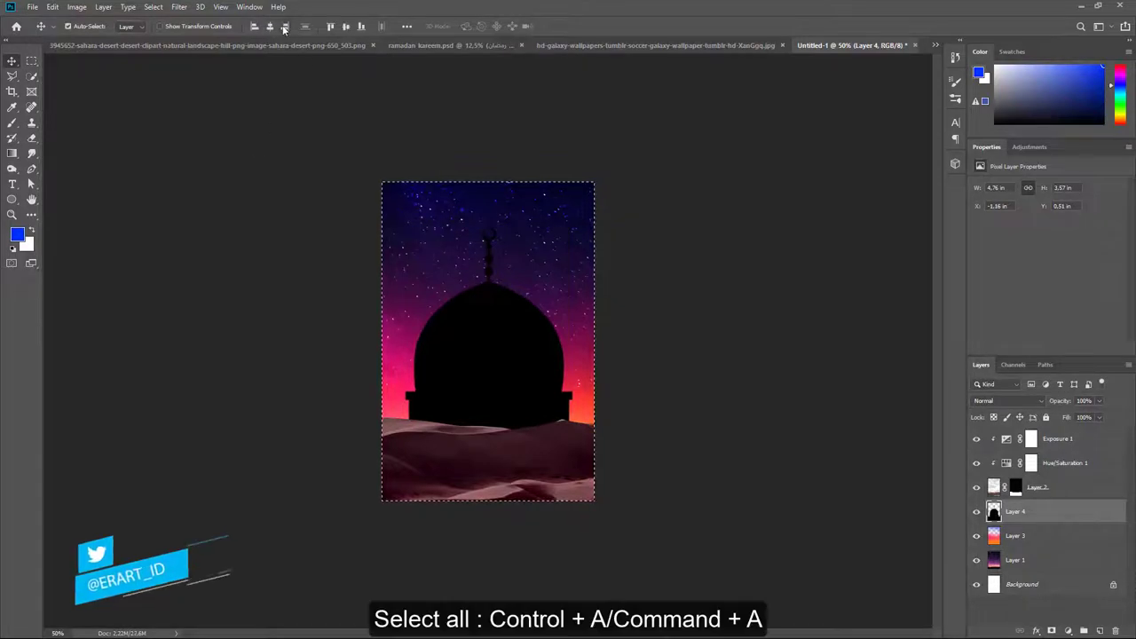
{"action": "left_click", "coordinate": [269, 27]}
{"action": "left_click", "coordinate": [269, 27]}
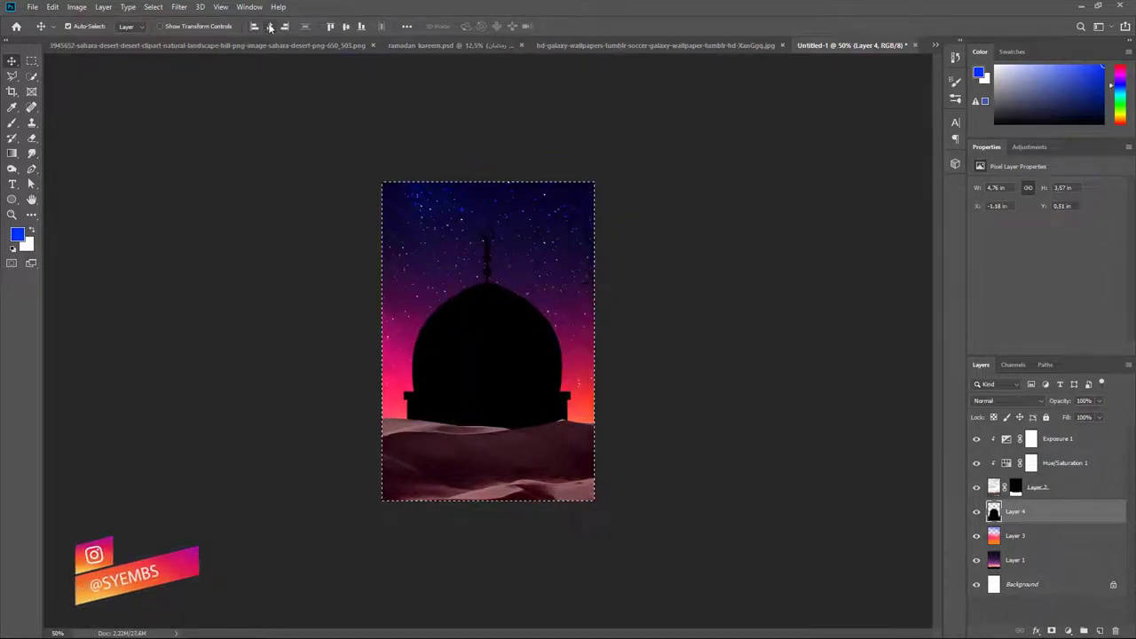
{"action": "key", "text": "ctrl+d"}
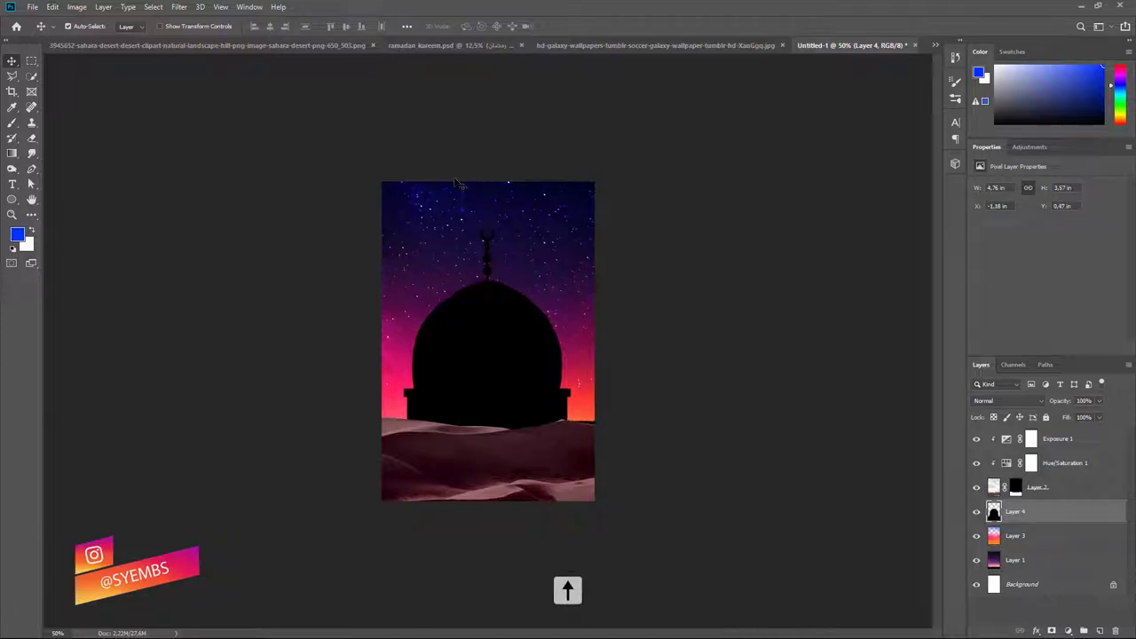
{"action": "key", "text": "Down"}
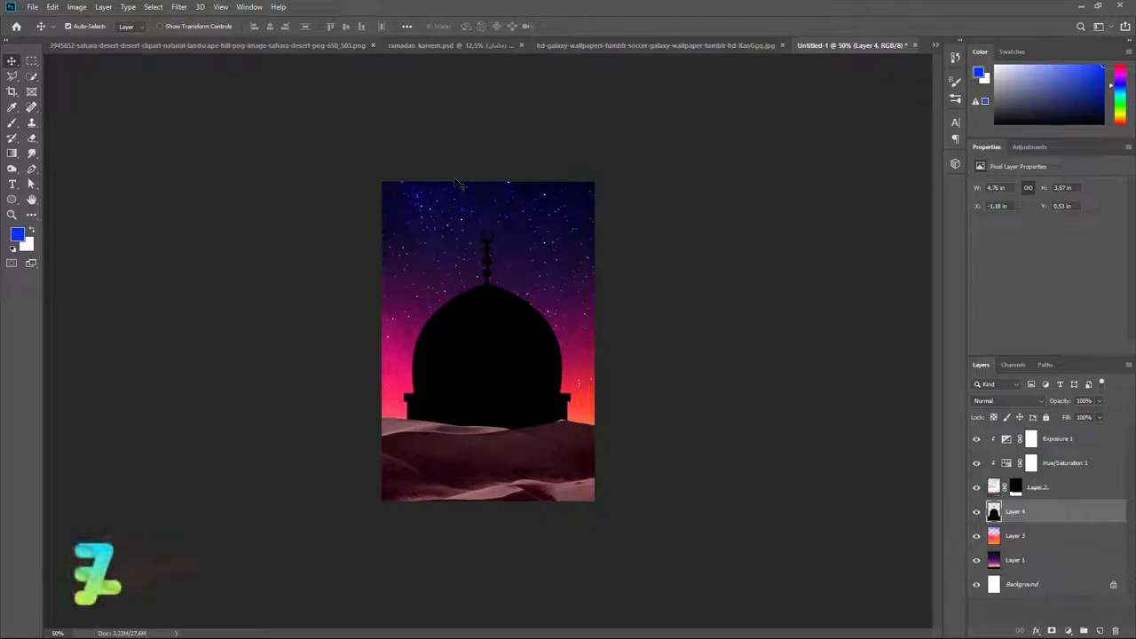
Float the sahara-desert image, copy its masked dunes layer into Untitled-1 above the mosque silhouette, then redock the image and return to Untitled-1
{"action": "left_click", "coordinate": [220, 44]}
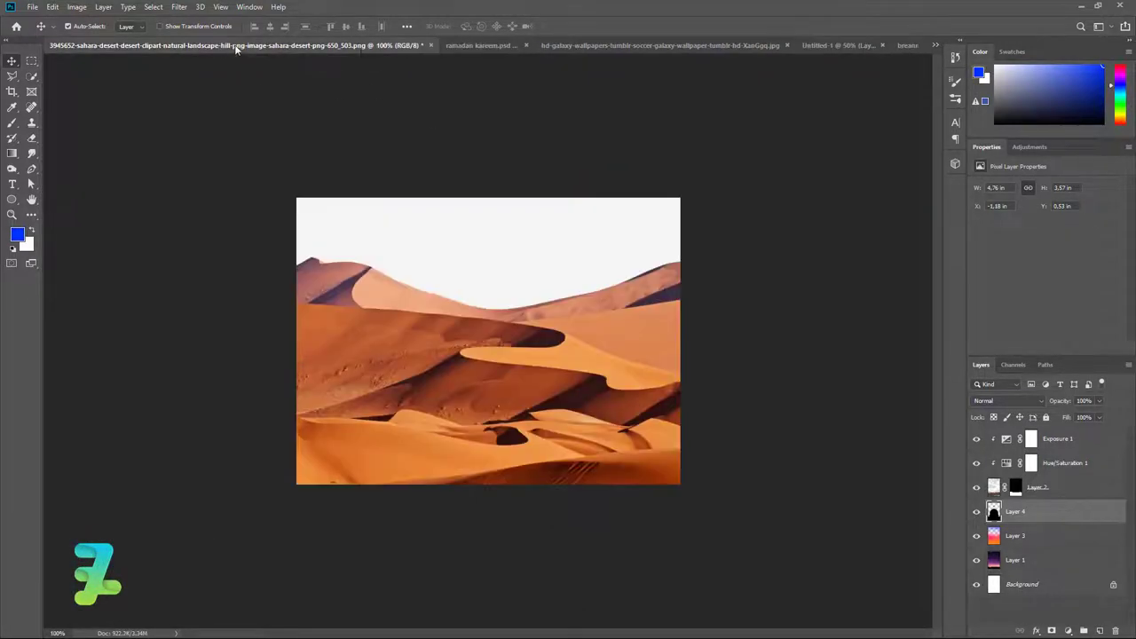
{"action": "right_click", "coordinate": [235, 44]}
{"action": "left_click", "coordinate": [275, 92]}
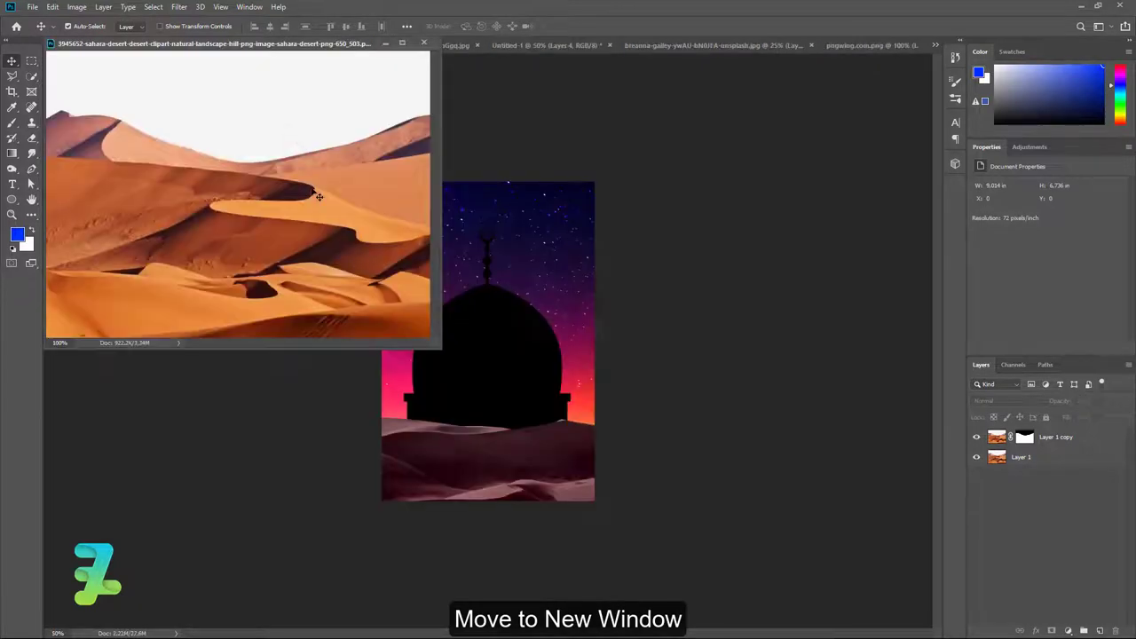
{"action": "left_click_drag", "start_coordinate": [517, 387], "coordinate": [507, 385]}
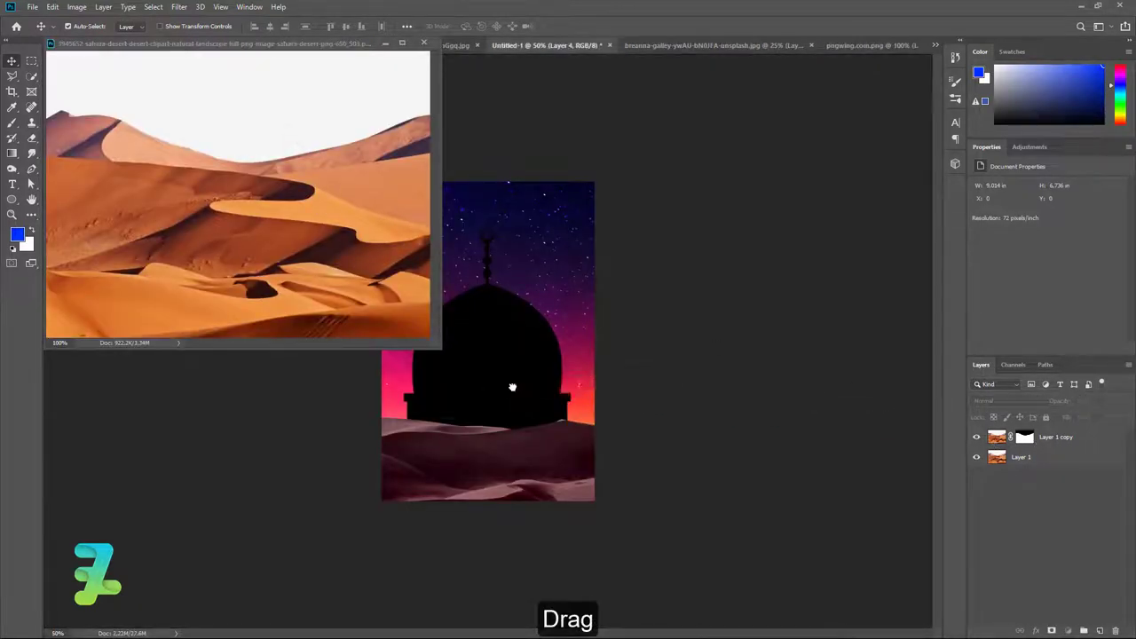
{"action": "left_click_drag", "start_coordinate": [299, 42], "coordinate": [746, 50]}
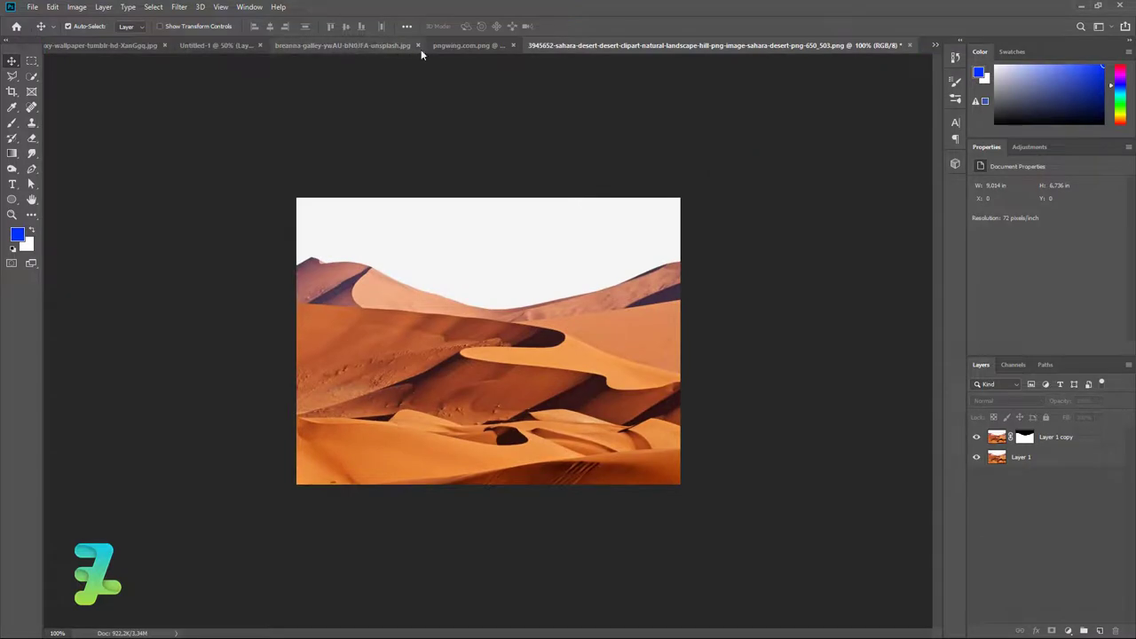
{"action": "left_click", "coordinate": [191, 45]}
Clip the orange dunes layer to the mosque silhouette and move it over the silhouette's lower part
{"action": "right_click", "coordinate": [1099, 514]}
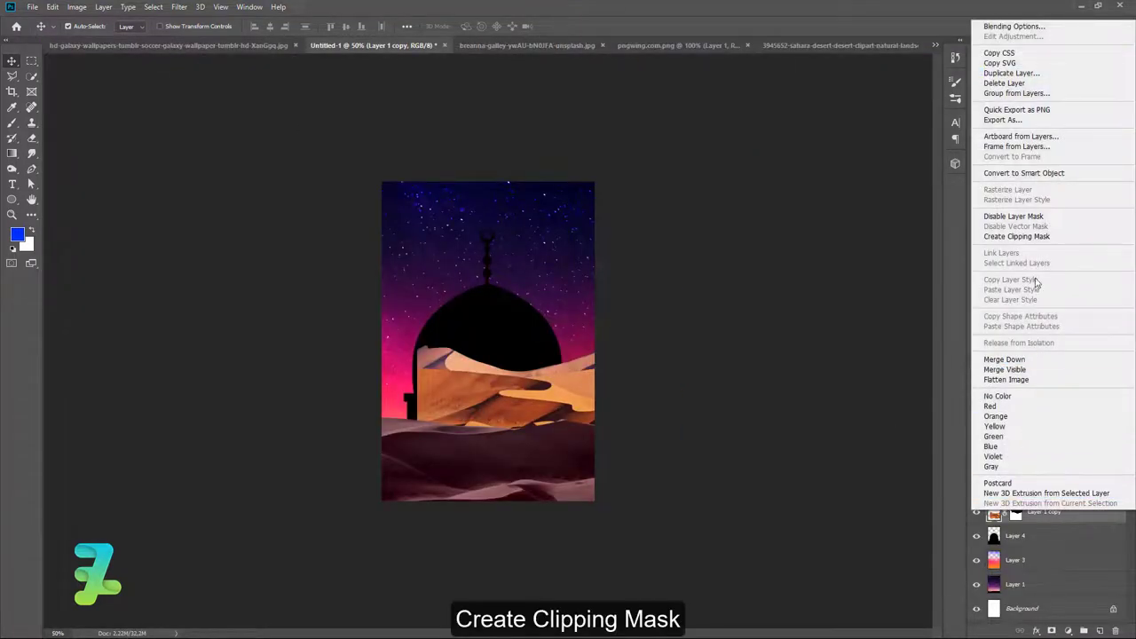
{"action": "left_click", "coordinate": [1021, 238]}
{"action": "left_click_drag", "start_coordinate": [477, 446], "coordinate": [423, 380]}
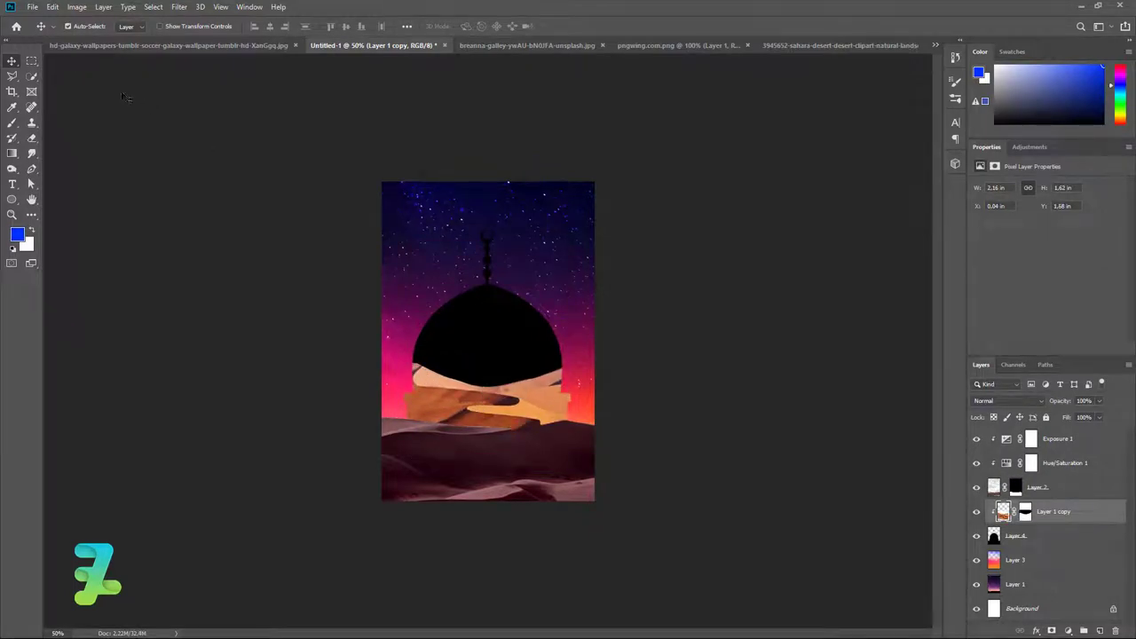
Flip the clipped orange dunes layer horizontally and reposition it over the base of the mosque silhouette
{"action": "left_click", "coordinate": [53, 6]}
{"action": "mouse_move", "coordinate": [183, 284]}
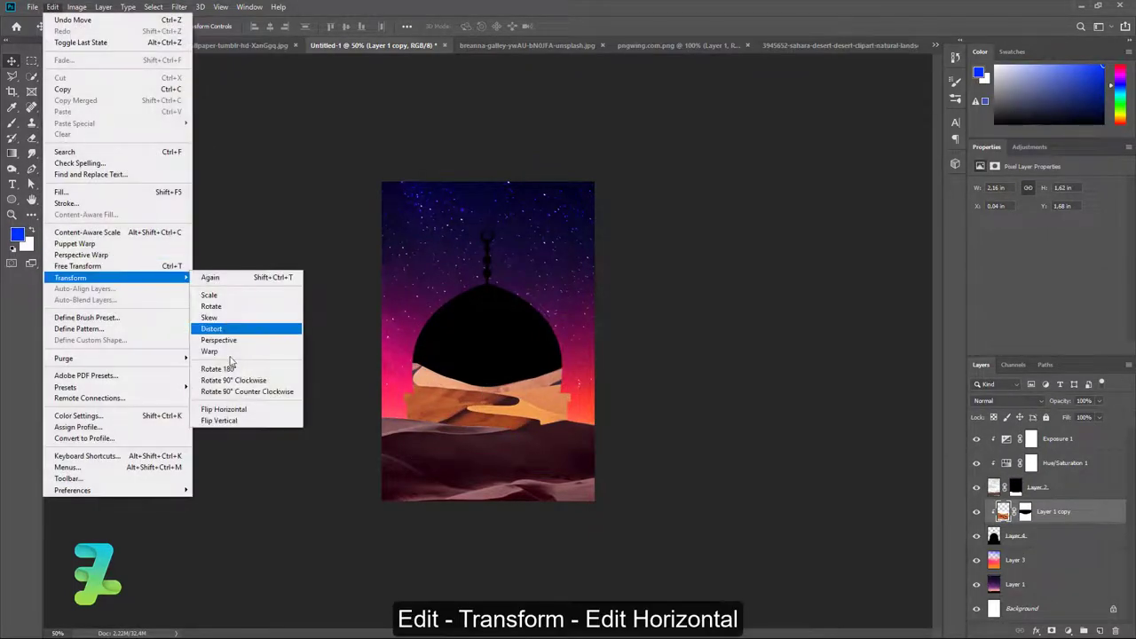
{"action": "left_click", "coordinate": [224, 409]}
{"action": "left_click_drag", "start_coordinate": [486, 397], "coordinate": [491, 404]}
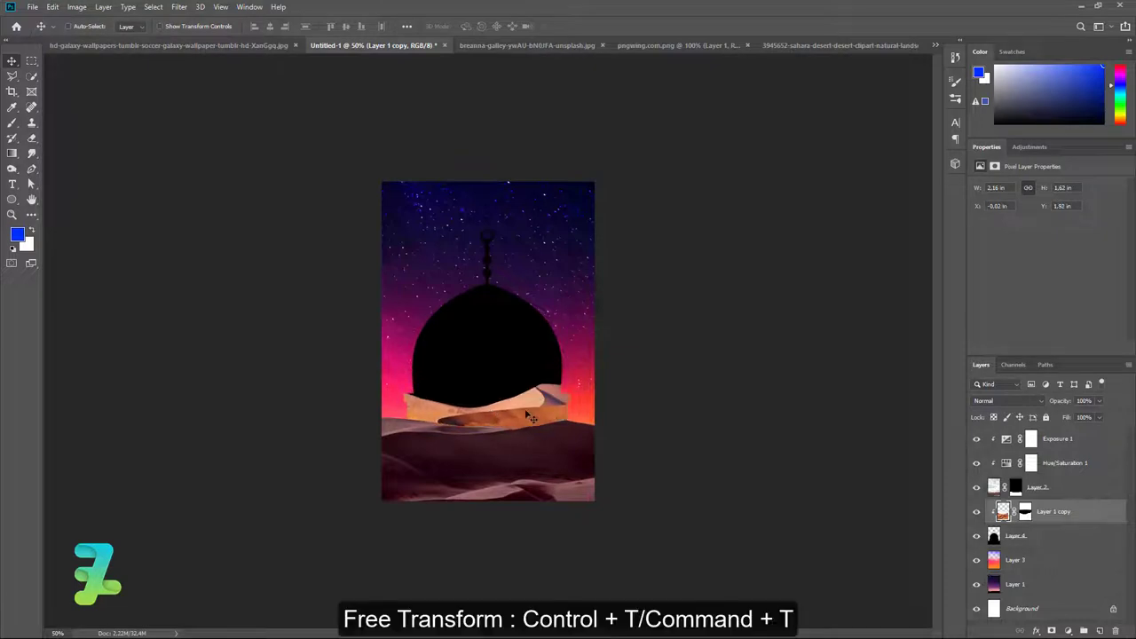
Scale the clipped dunes layer proportionally to about 134% and move it so the dunes span the mosque's lower part
{"action": "key", "text": "ctrl+t"}
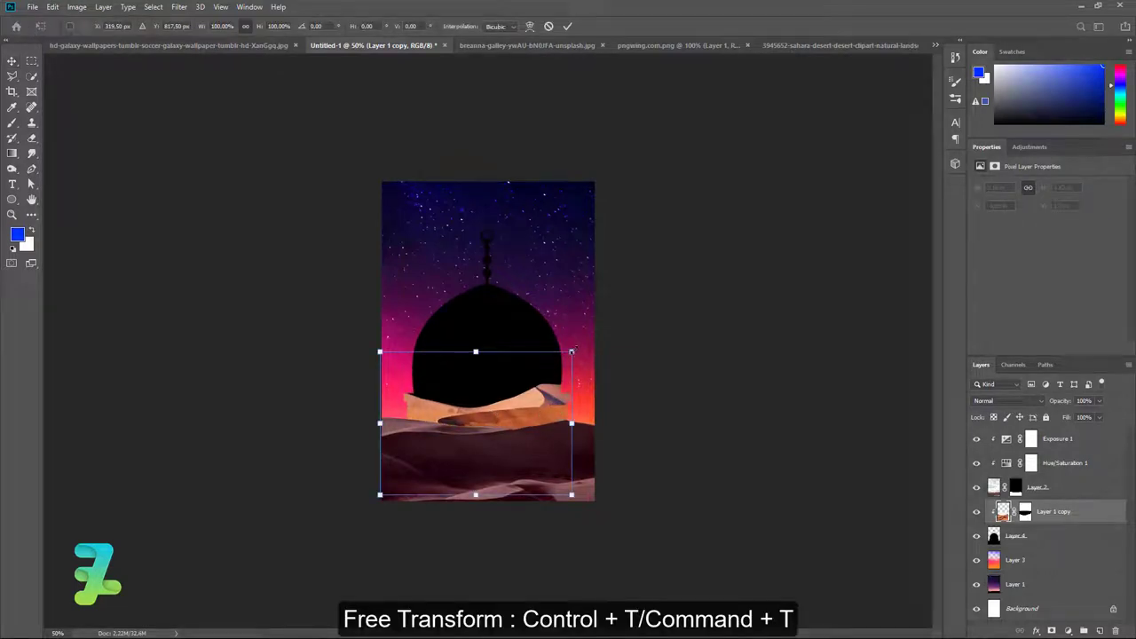
{"action": "left_click_drag", "start_coordinate": [572, 352], "coordinate": [605, 323]}
{"action": "mouse_move", "coordinate": [502, 402]}
{"action": "left_mouse_down"}
{"action": "mouse_move", "coordinate": [503, 378]}
{"action": "mouse_move", "coordinate": [506, 399]}
{"action": "mouse_move", "coordinate": [514, 387]}
{"action": "left_mouse_up"}
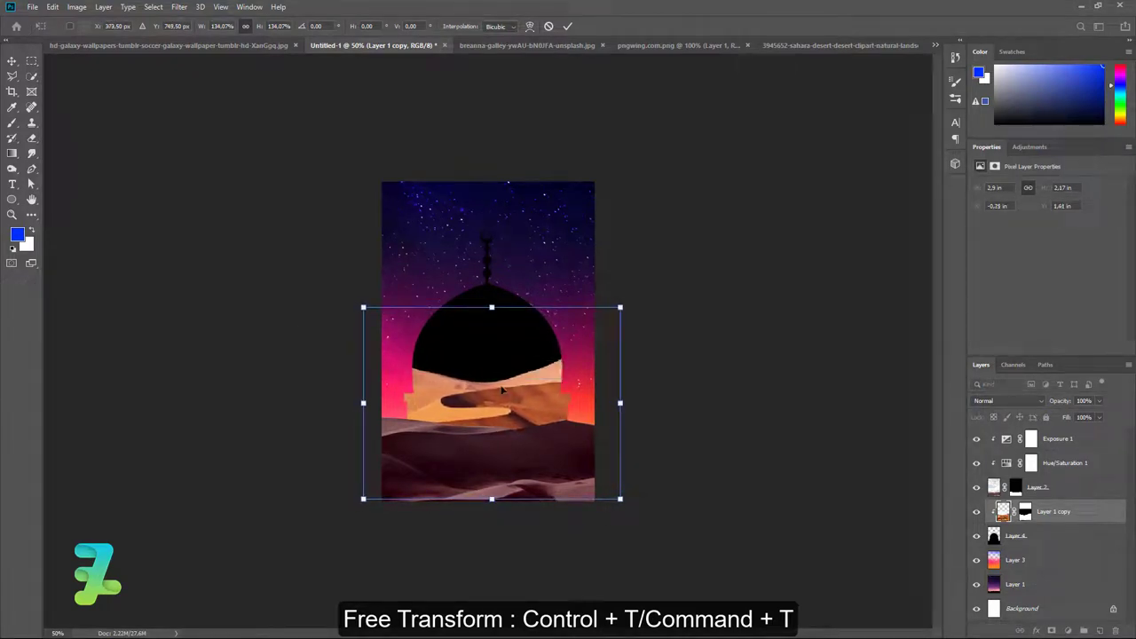
{"action": "left_click", "coordinate": [12, 61]}
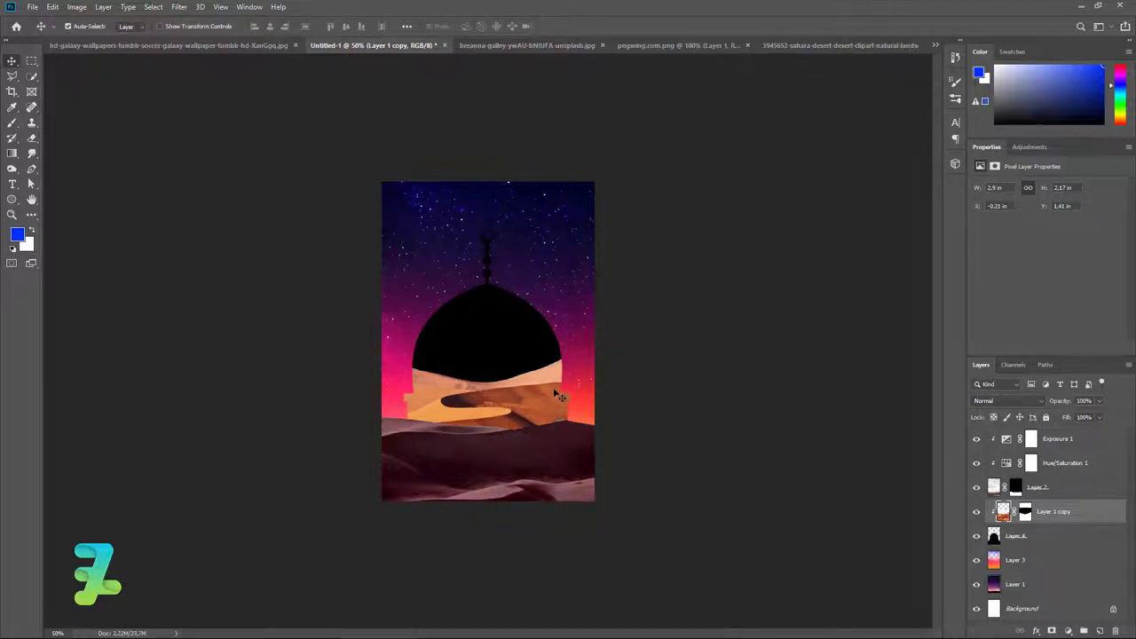
Add a Hue/Saturation adjustment clipped above the orange dunes, with saturation +13 and the hue shifted slightly negative
{"action": "left_click", "coordinate": [1068, 630]}
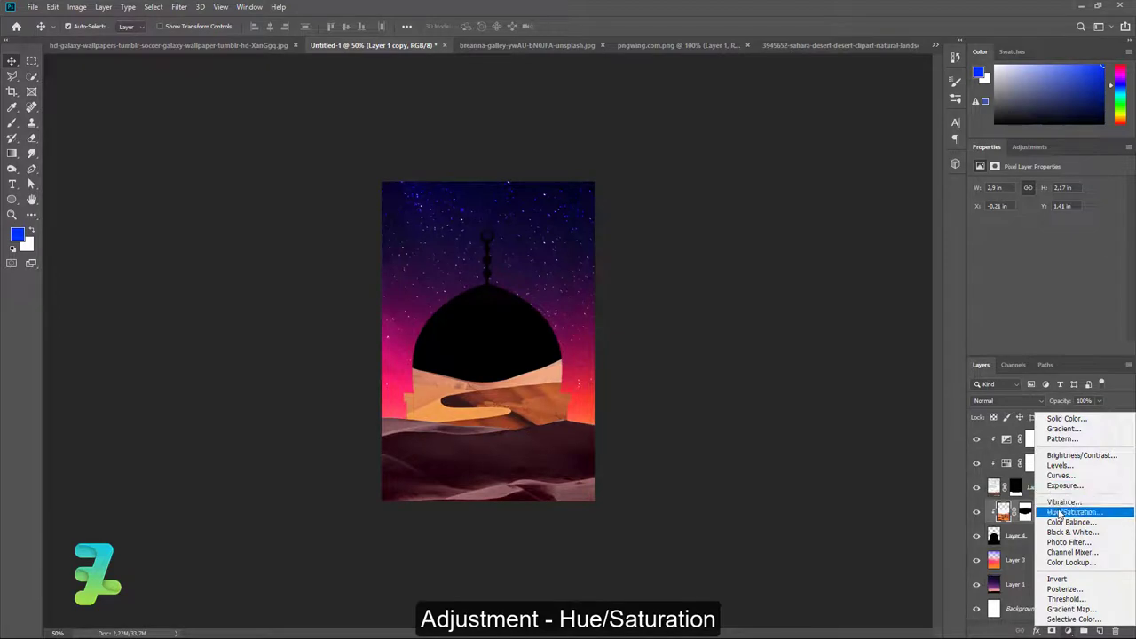
{"action": "left_click", "coordinate": [1059, 513]}
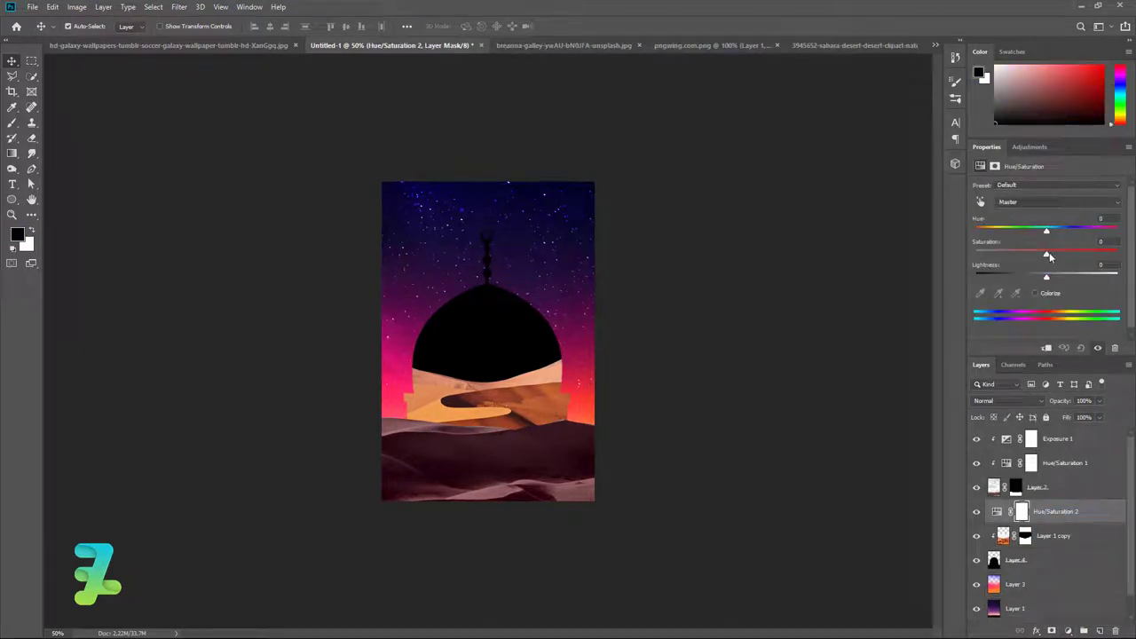
{"action": "key", "text": "ctrl+alt+g"}
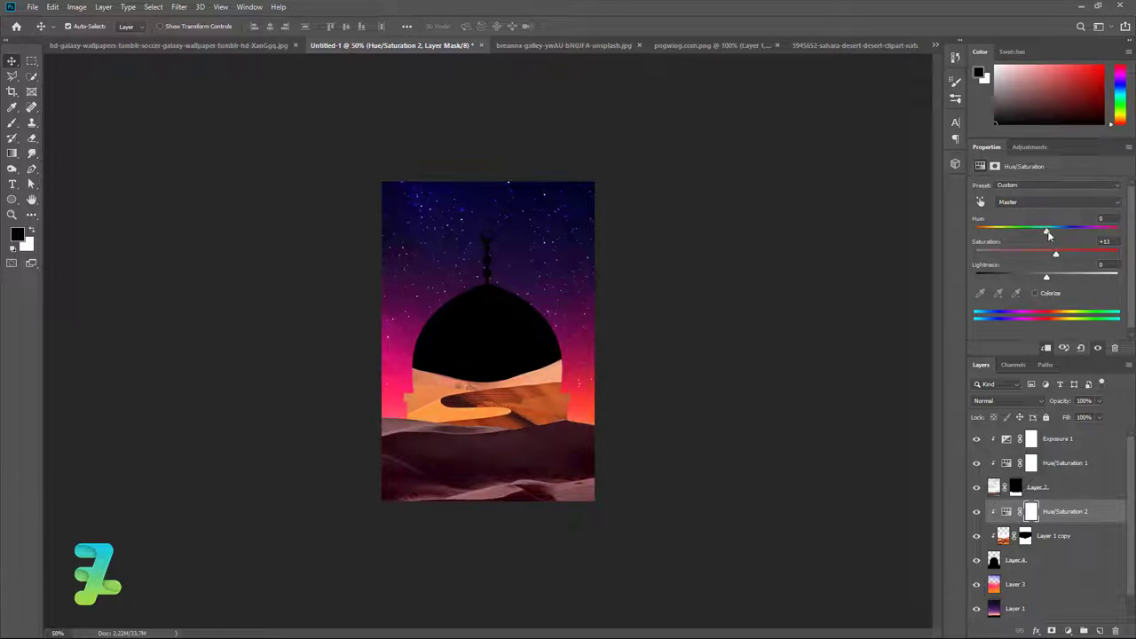
{"action": "left_click_drag", "start_coordinate": [1046, 235], "coordinate": [1043, 236]}
Create a new layer directly above the mosque silhouette and set the foreground colour to bright cyan (#00ccff)
{"action": "left_click", "coordinate": [1081, 563]}
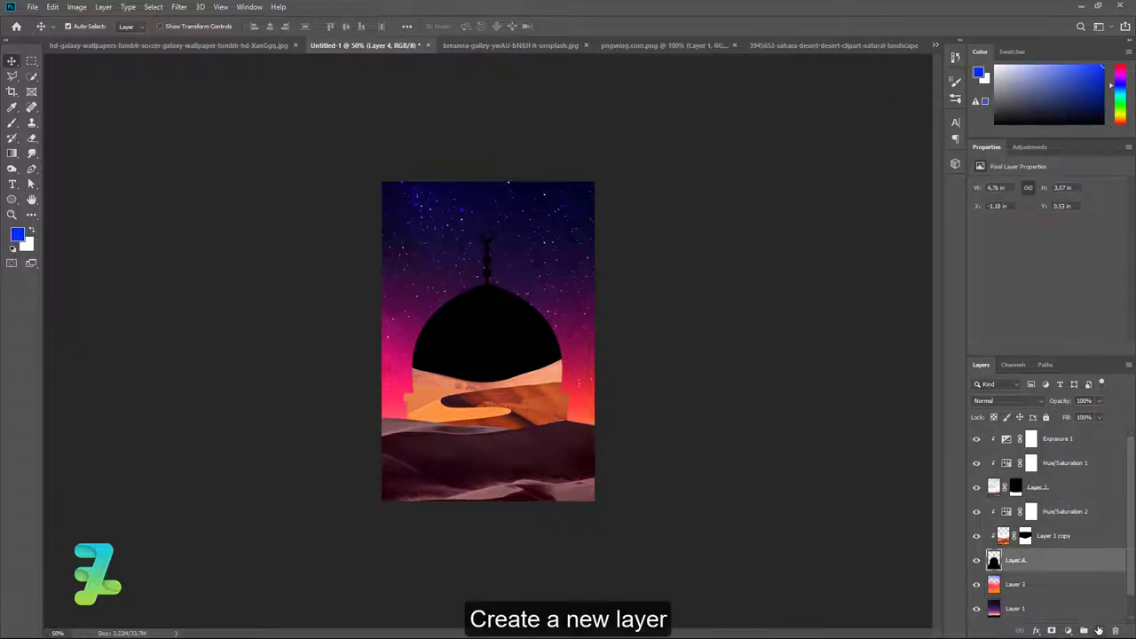
{"action": "left_click", "coordinate": [1100, 630]}
{"action": "left_click", "coordinate": [17, 234]}
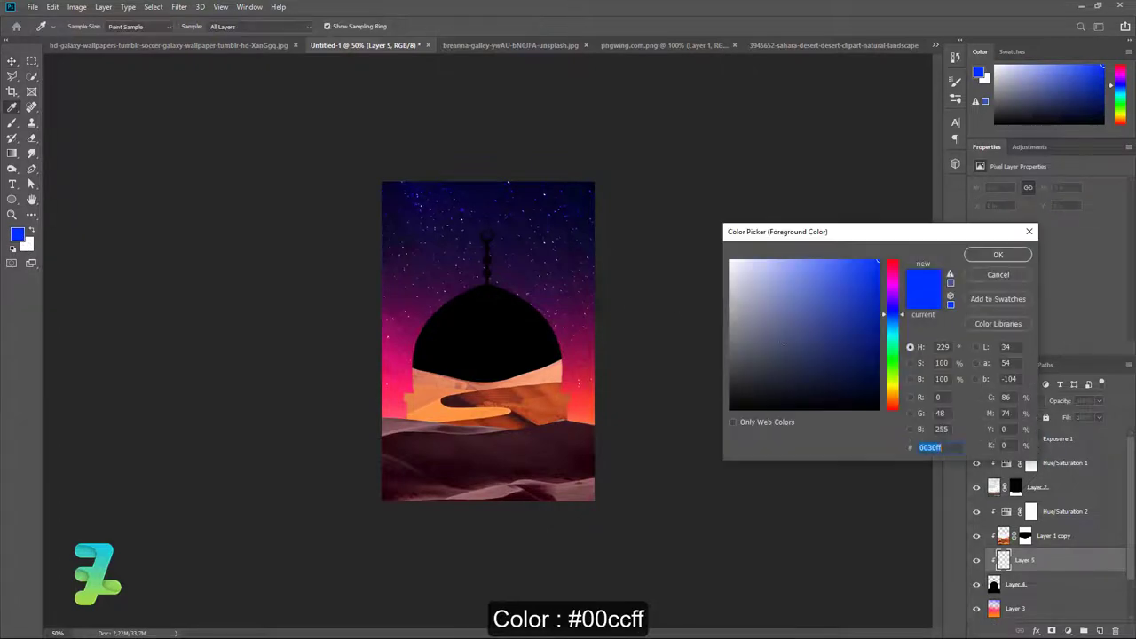
{"action": "mouse_move", "coordinate": [898, 338]}
{"action": "left_mouse_down"}
{"action": "mouse_move", "coordinate": [895, 318]}
{"action": "mouse_move", "coordinate": [895, 333]}
{"action": "left_mouse_up"}
{"action": "left_click", "coordinate": [976, 257]}
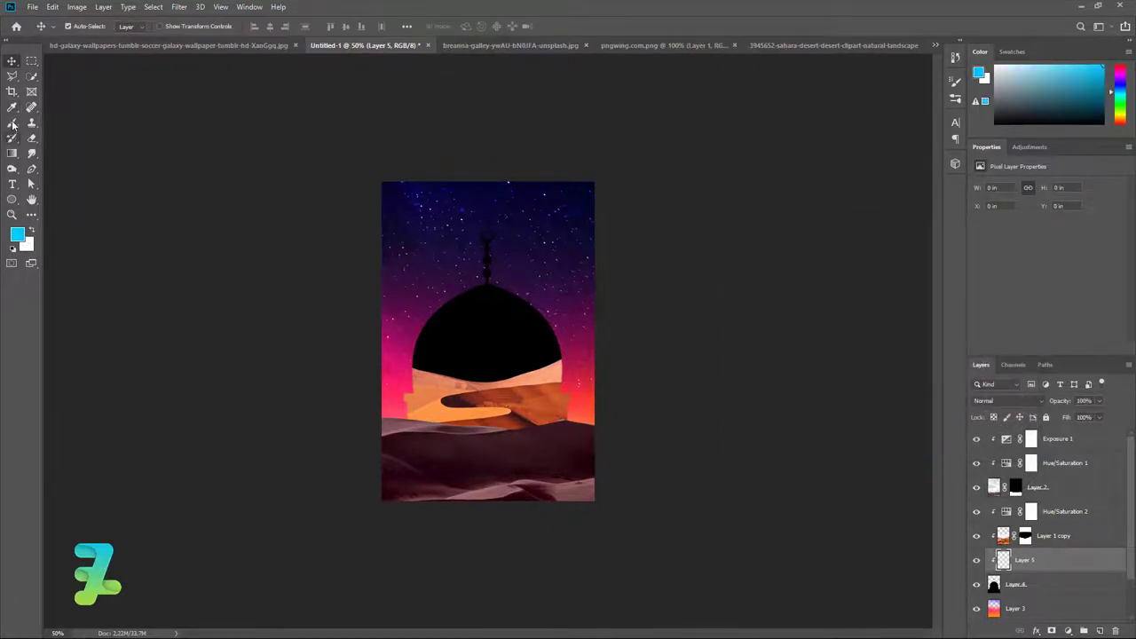
Brush a cyan glow across the dome just above the orange dunes with an 800 px soft brush, redoing the first stroke
{"action": "left_click", "coordinate": [13, 123]}
{"action": "left_click_drag", "start_coordinate": [619, 426], "coordinate": [402, 464]}
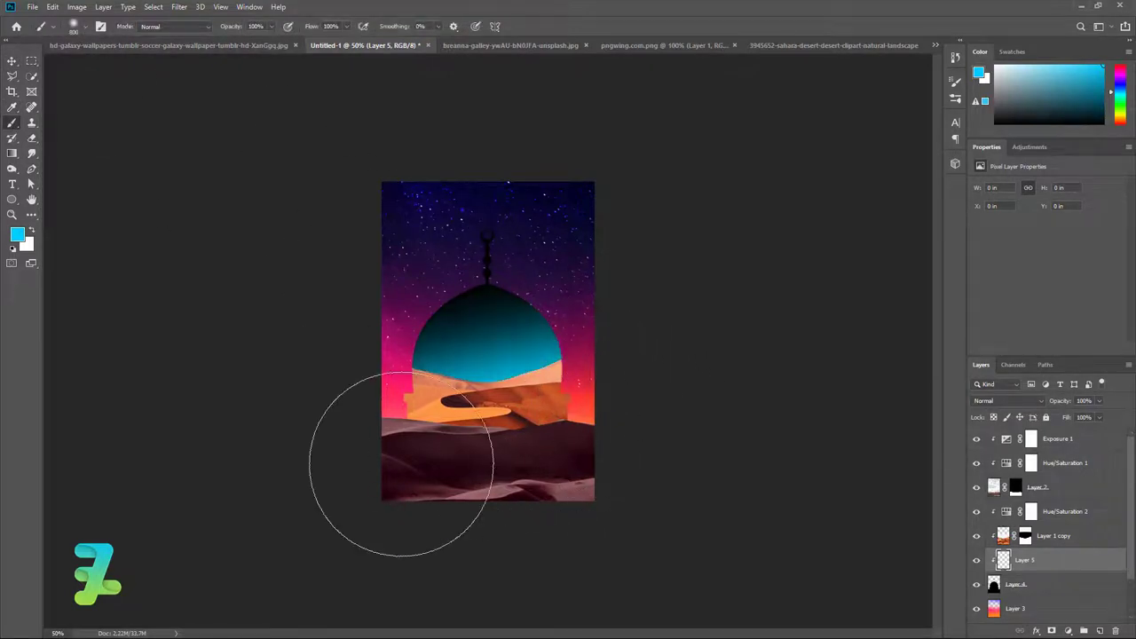
{"action": "key", "text": "ctrl+z"}
{"action": "left_click_drag", "start_coordinate": [612, 428], "coordinate": [382, 469]}
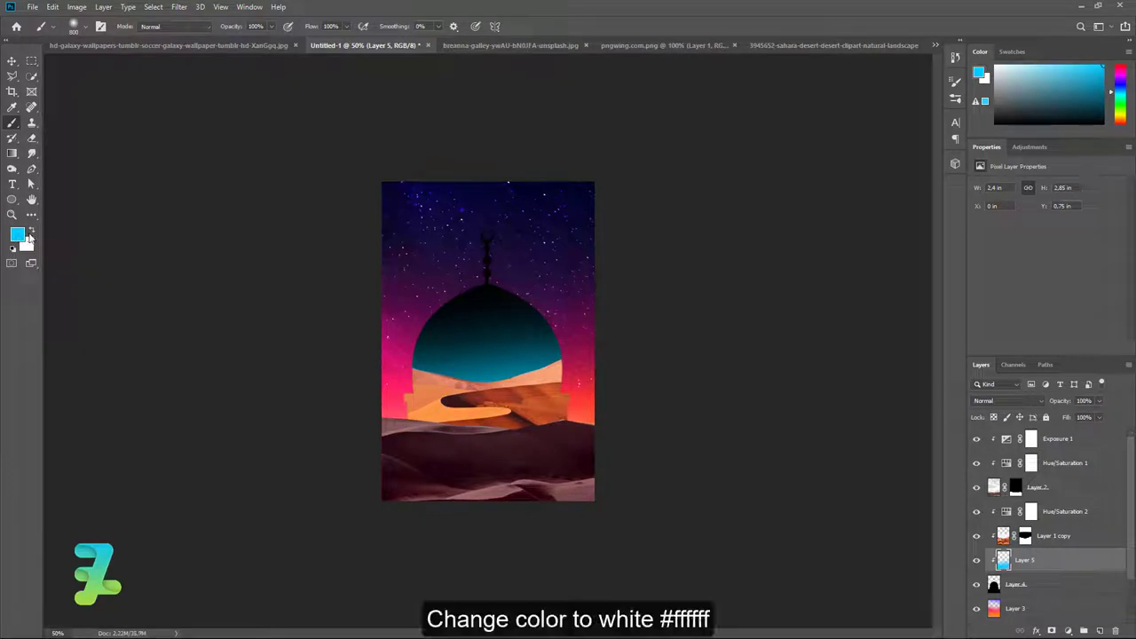
Swap the foreground colour to white and brush a faint light haze along the dunes' horizon inside the dome
{"action": "left_click", "coordinate": [30, 233]}
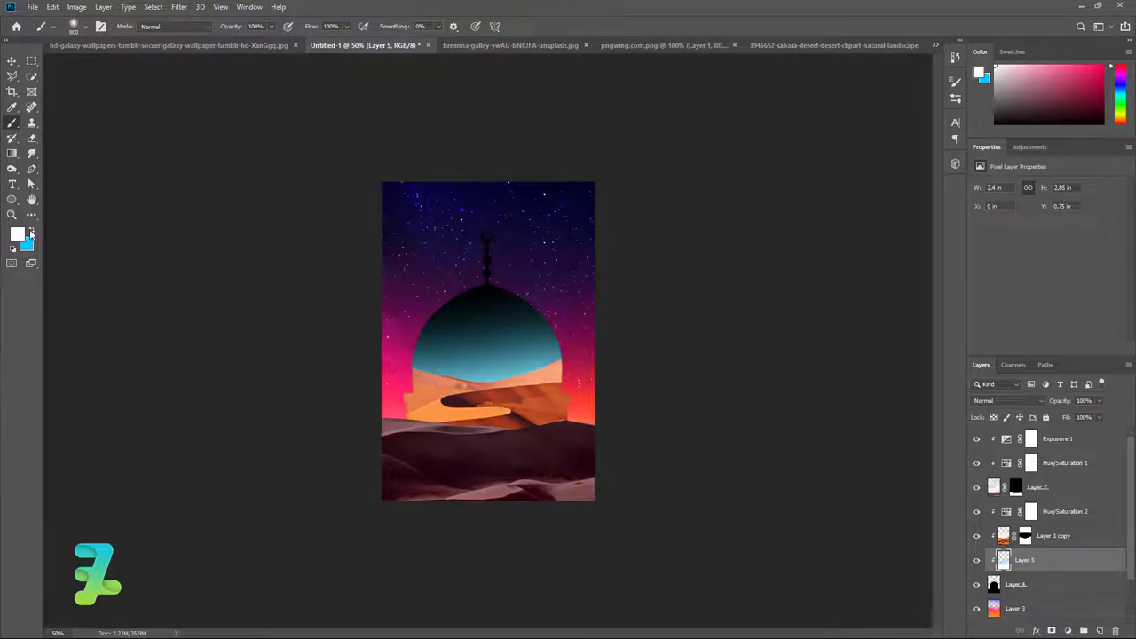
{"action": "left_click_drag", "start_coordinate": [487, 345], "coordinate": [596, 452]}
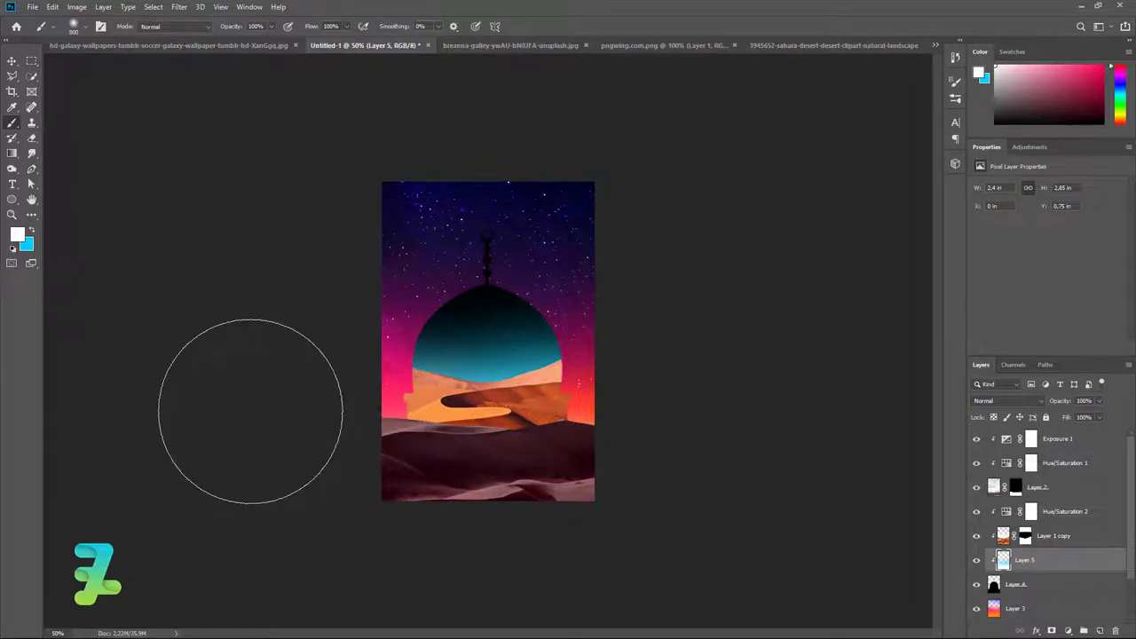
{"action": "left_click", "coordinate": [10, 61]}
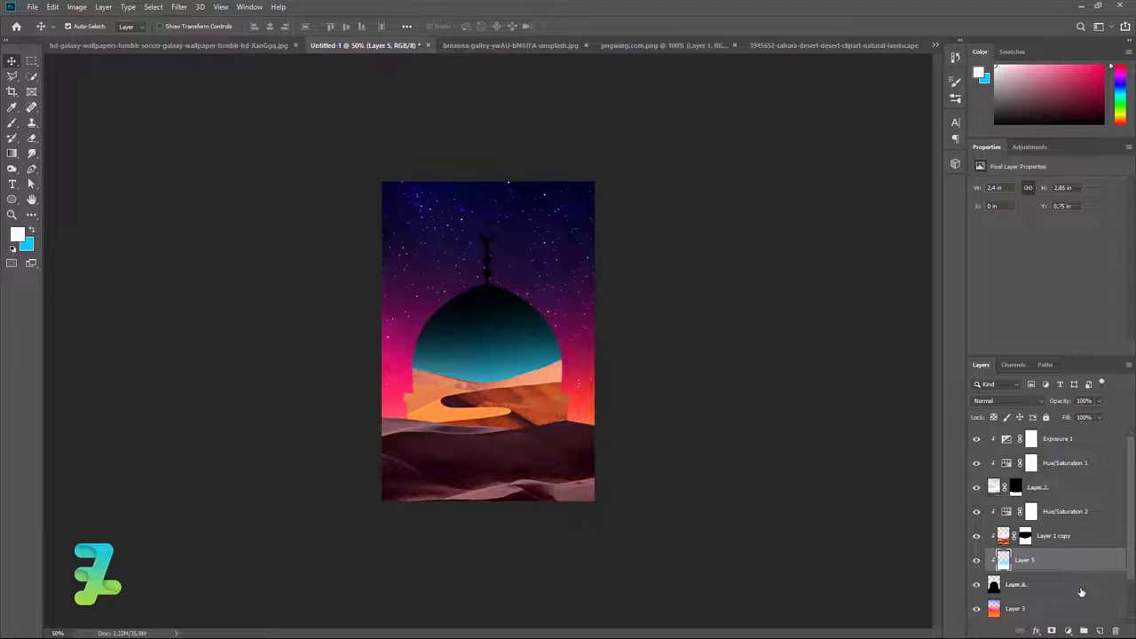
On a new layer, draw a white circle of about 190 × 190 px behind the orange dunes with the Ellipse tool
{"action": "left_click", "coordinate": [1100, 630]}
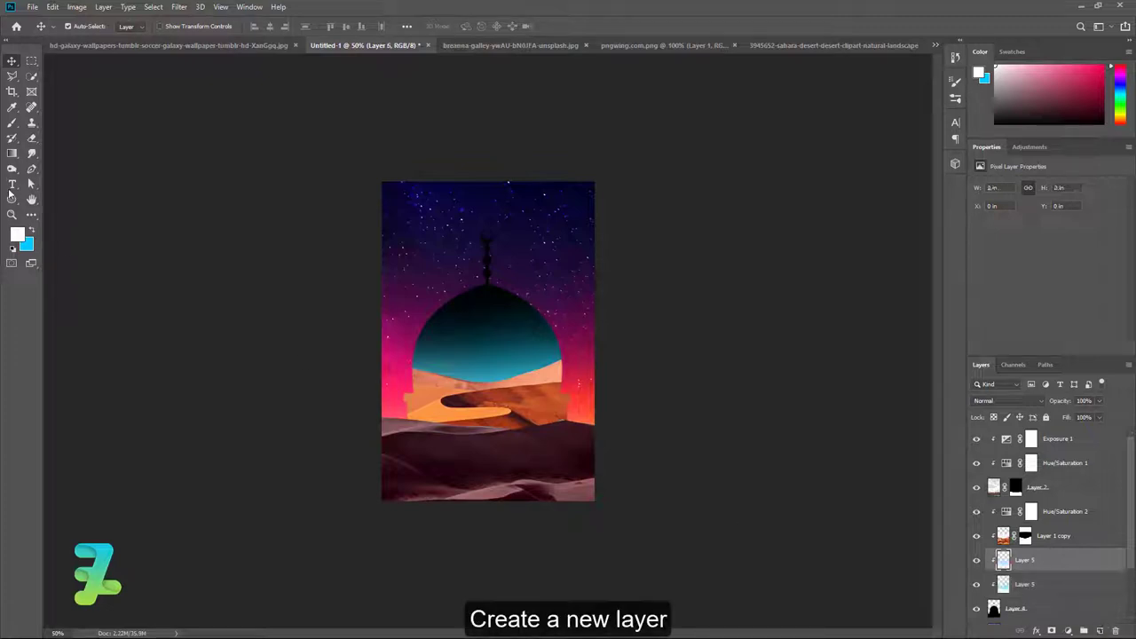
{"action": "right_click", "coordinate": [13, 199]}
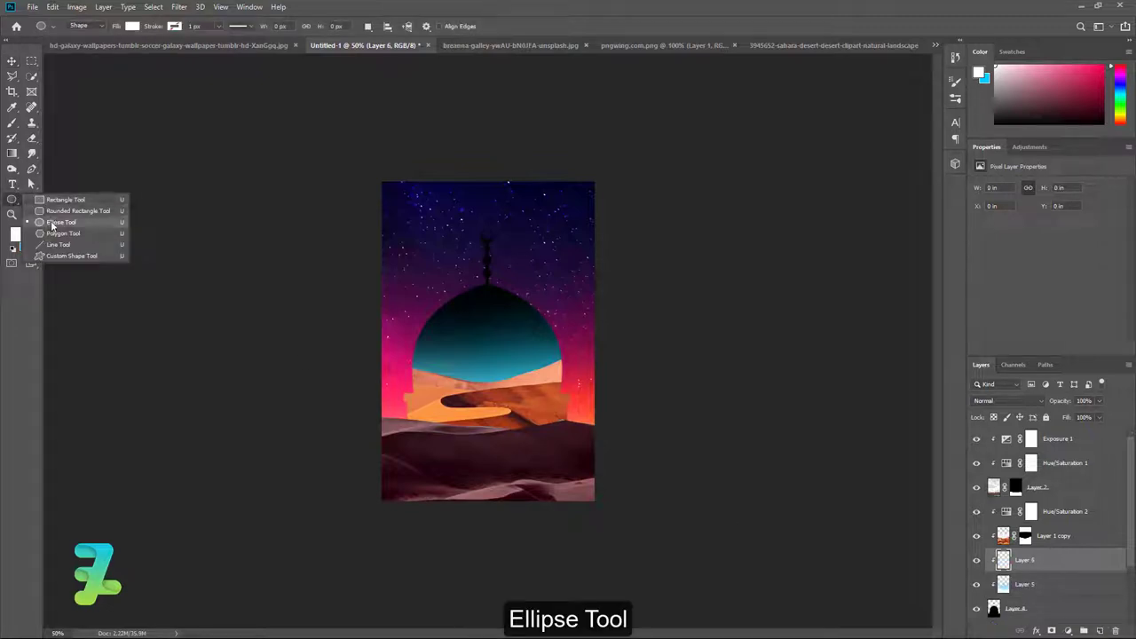
{"action": "left_click", "coordinate": [62, 222]}
{"action": "left_click_drag", "start_coordinate": [488, 351], "coordinate": [516, 404]}
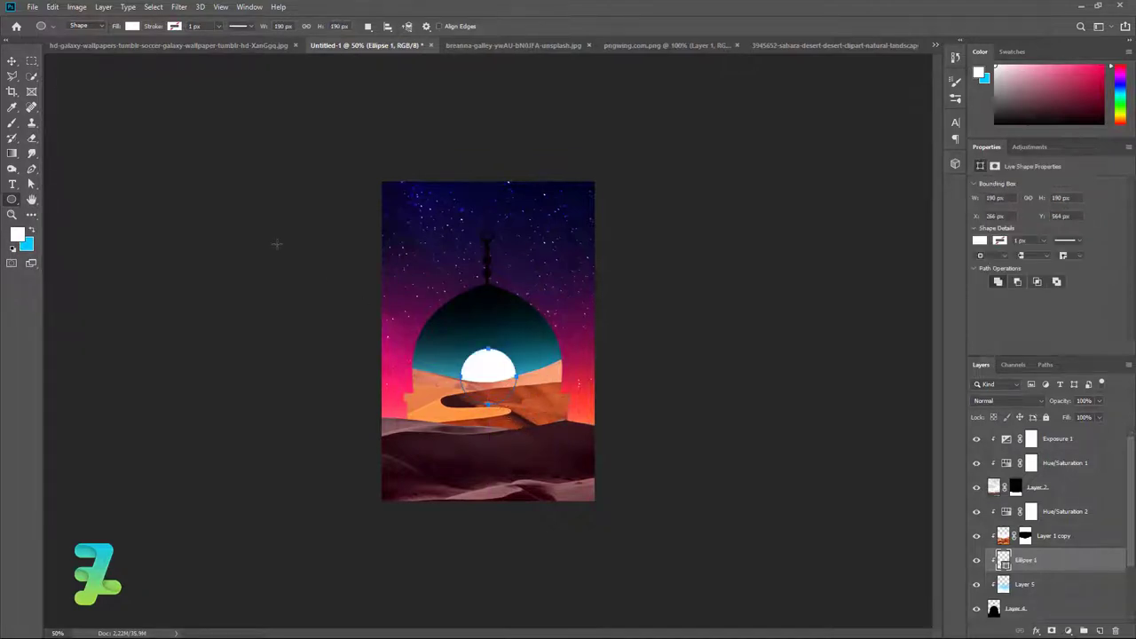
{"action": "left_click", "coordinate": [12, 61]}
Centre the white circle horizontally on the canvas, clear the selection, and raise the circle to a Y position of 547 px
{"action": "key", "text": "ctrl+a"}
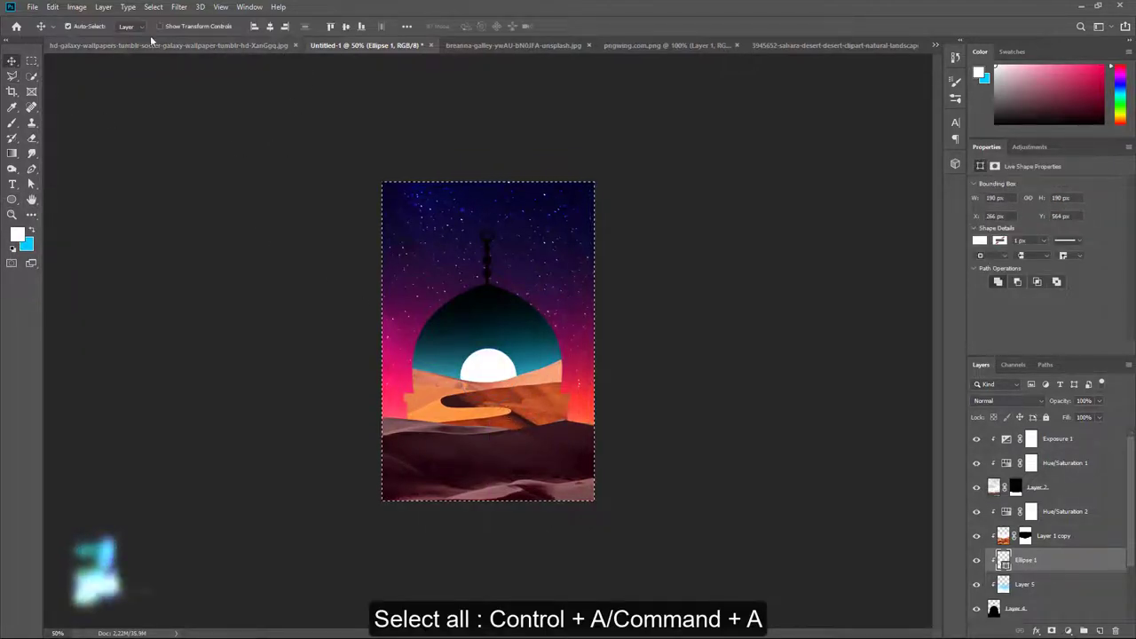
{"action": "key", "text": "ctrl+d"}
{"action": "left_click_drag", "start_coordinate": [478, 365], "coordinate": [480, 355]}
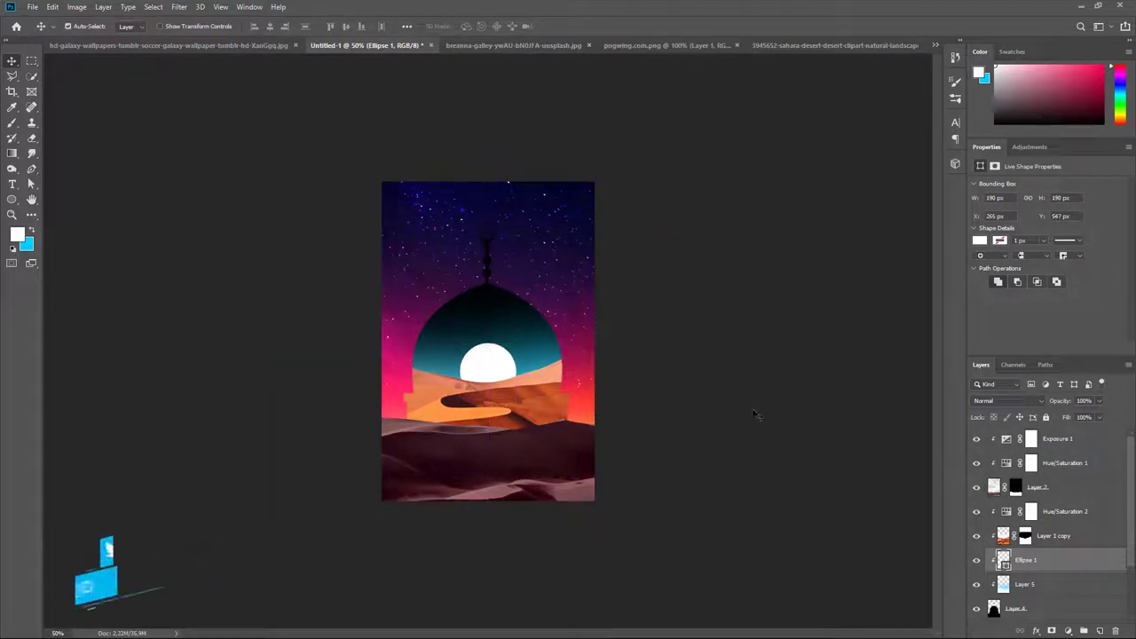
Add an Outer Glow layer style to the white circle and set its glow colour to orange-red (#ff5533)
{"action": "double_click", "coordinate": [1067, 566]}
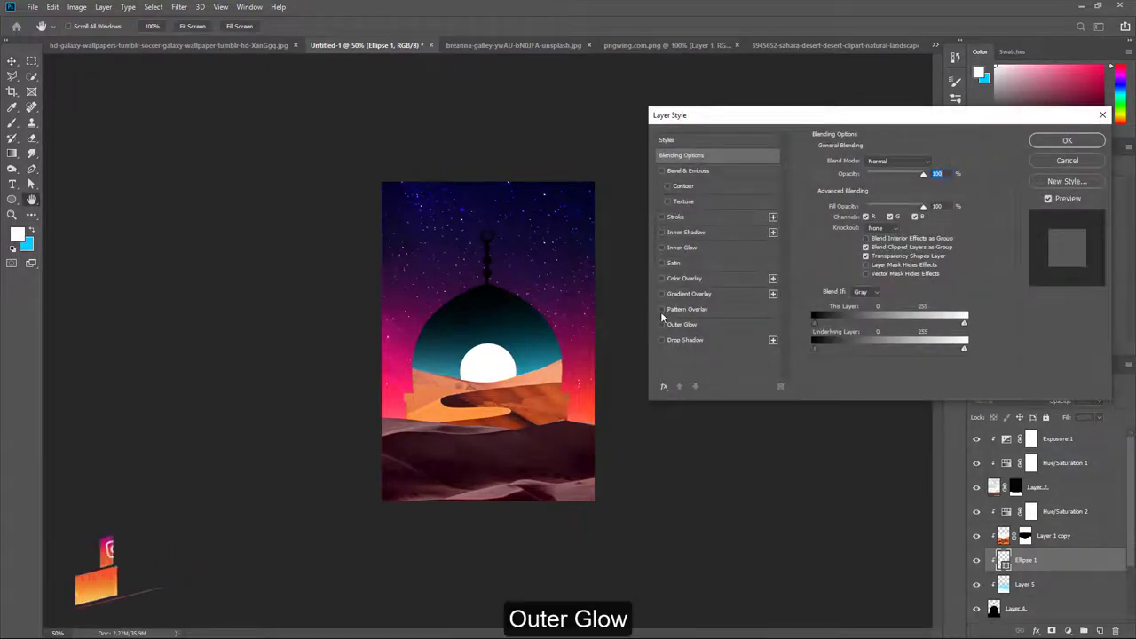
{"action": "left_click", "coordinate": [662, 324]}
{"action": "left_click", "coordinate": [680, 324]}
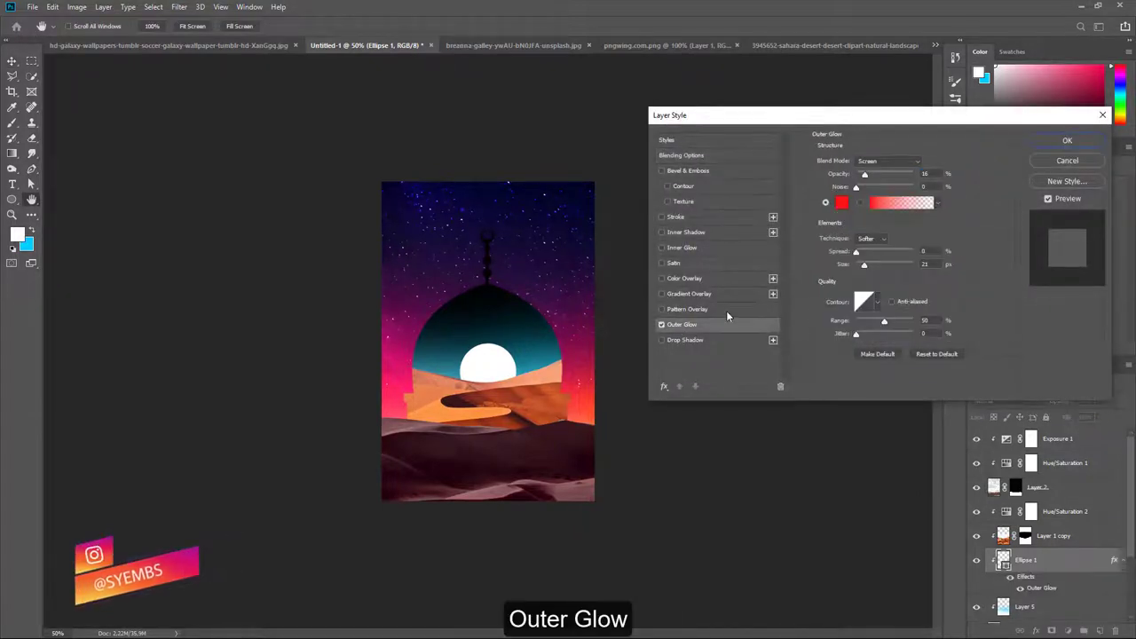
{"action": "left_click", "coordinate": [841, 203]}
{"action": "left_click_drag", "start_coordinate": [887, 395], "coordinate": [895, 410]}
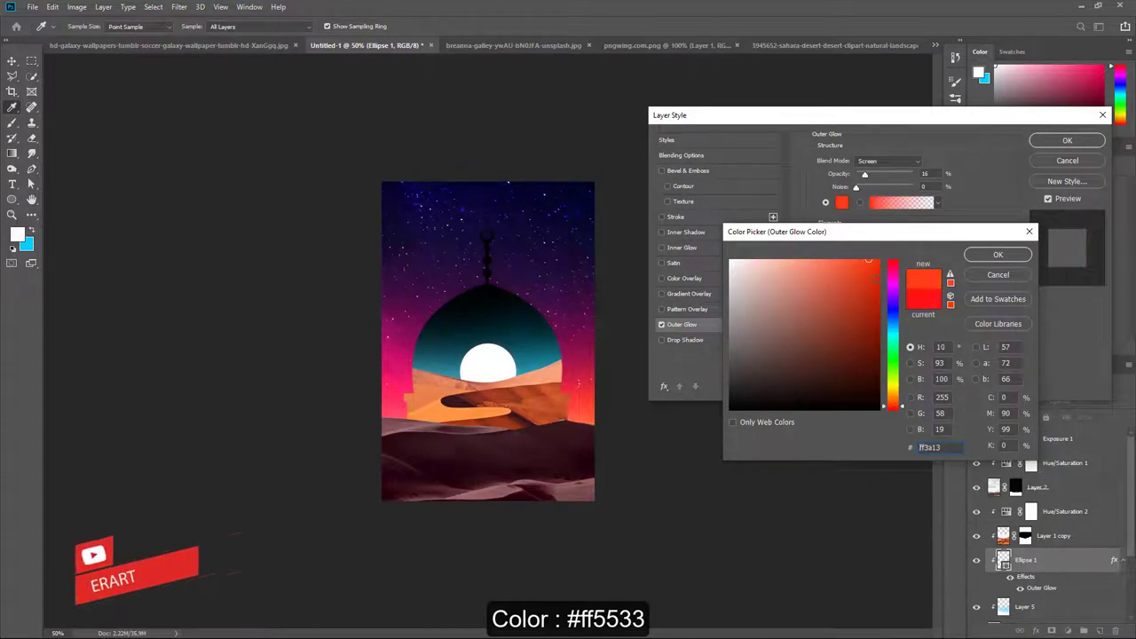
{"action": "left_click", "coordinate": [850, 255]}
{"action": "left_click", "coordinate": [996, 257]}
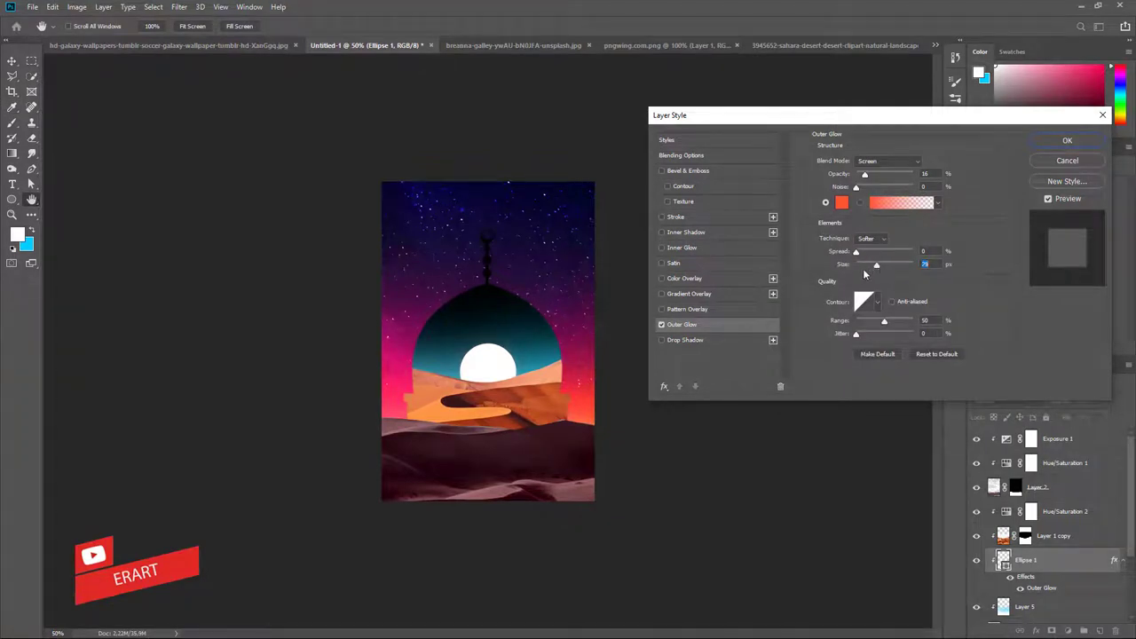
Set the circle's Outer Glow to 51 px size and 55% opacity, and apply the layer style
{"action": "left_click_drag", "start_coordinate": [864, 273], "coordinate": [872, 269]}
{"action": "left_click_drag", "start_coordinate": [865, 174], "coordinate": [880, 177]}
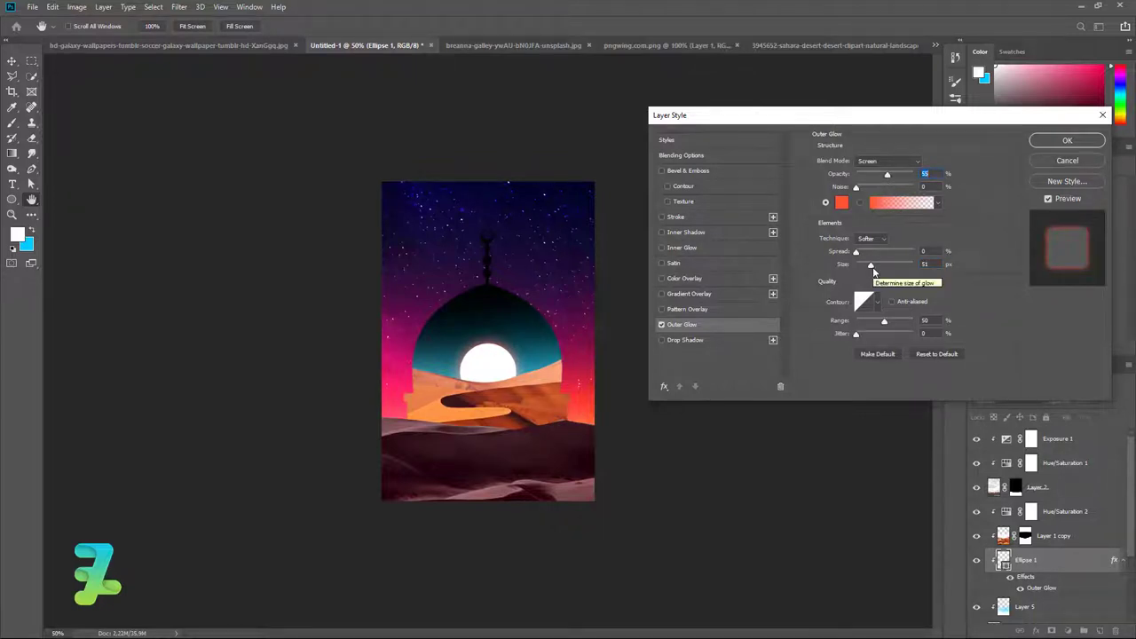
{"action": "left_click", "coordinate": [1067, 141]}
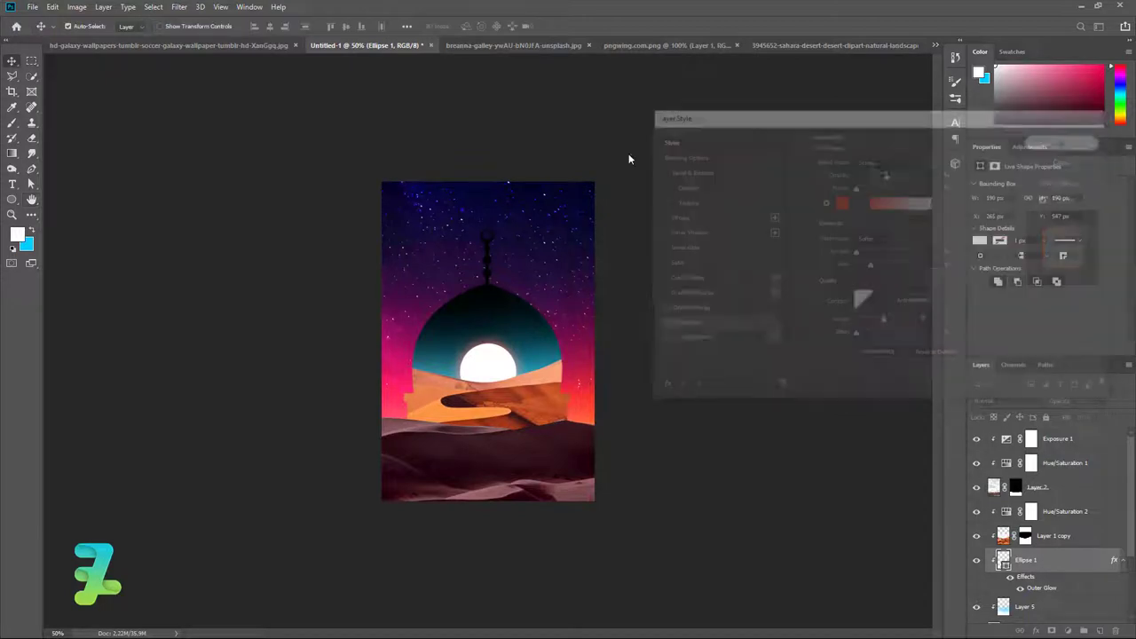
Float the hd-galaxy-wallpapers image in its own window and copy its galaxy picture into Untitled-1 over the dome
{"action": "left_click", "coordinate": [149, 47]}
{"action": "right_click", "coordinate": [179, 45]}
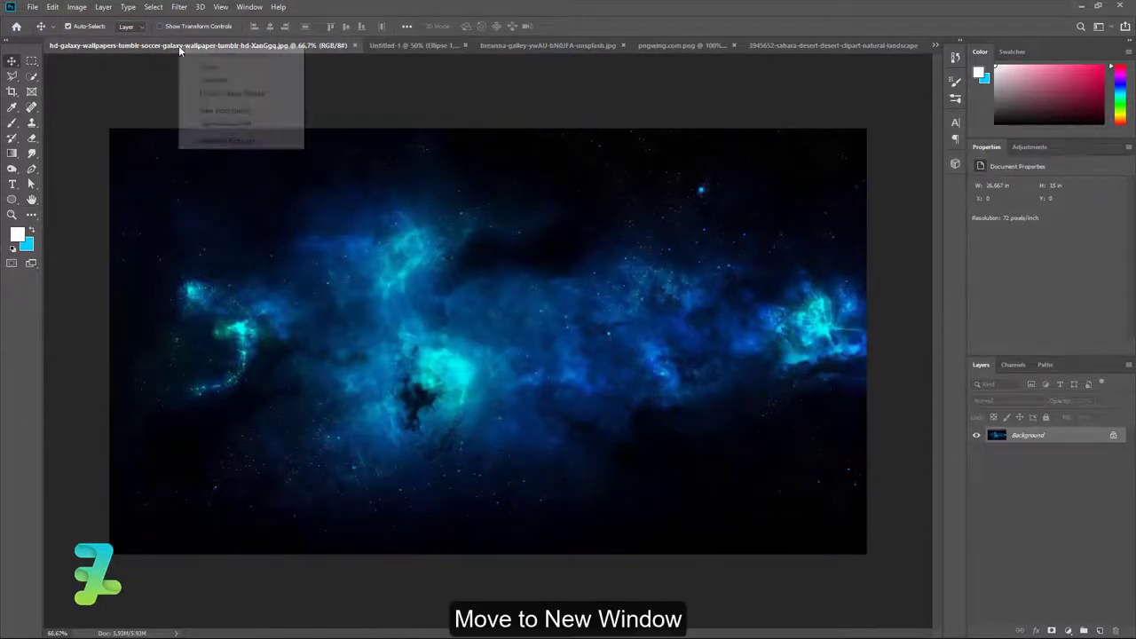
{"action": "left_click", "coordinate": [238, 91]}
{"action": "left_click_drag", "start_coordinate": [229, 61], "coordinate": [688, 263]}
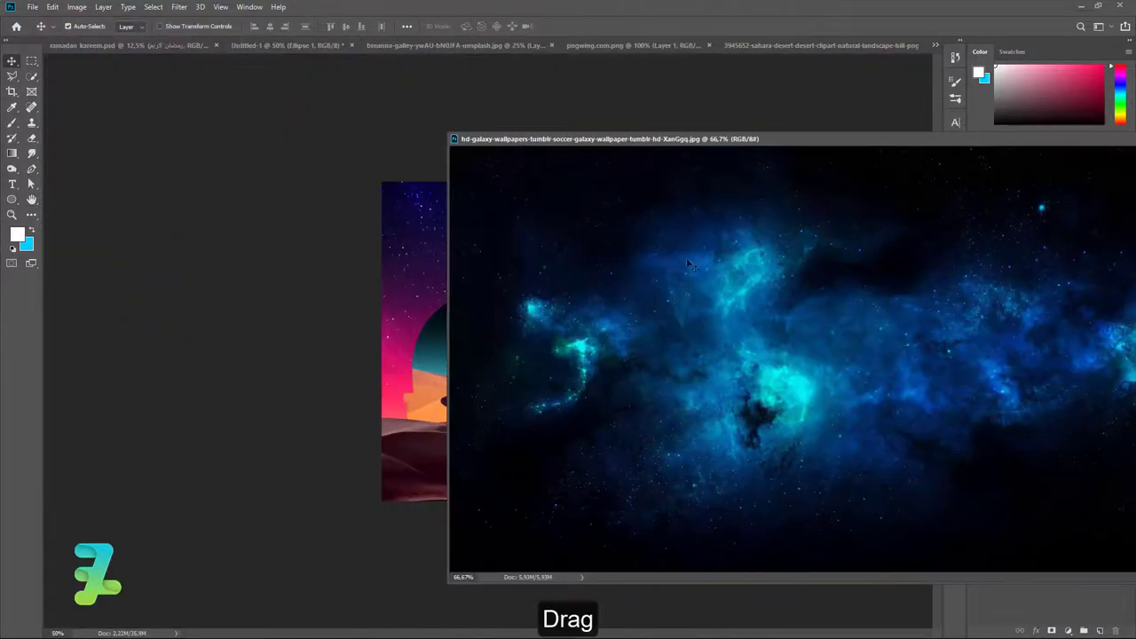
{"action": "left_click_drag", "start_coordinate": [569, 253], "coordinate": [418, 337]}
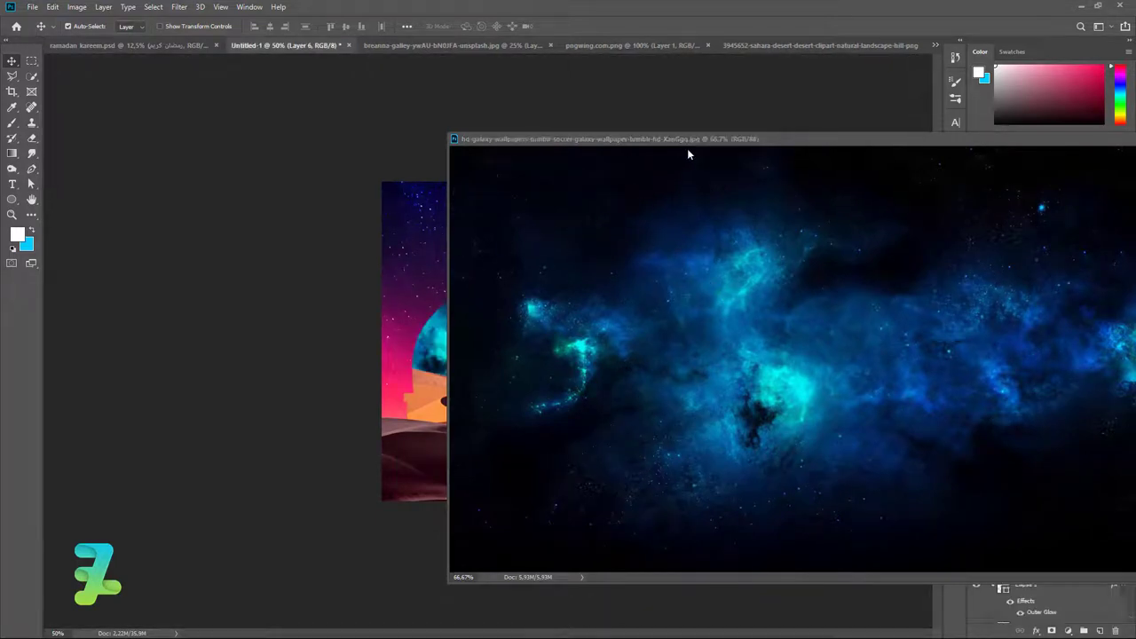
Redock the hd-galaxy-wallpapers image with the other documents and return to Untitled-1
{"action": "left_click_drag", "start_coordinate": [687, 140], "coordinate": [514, 45]}
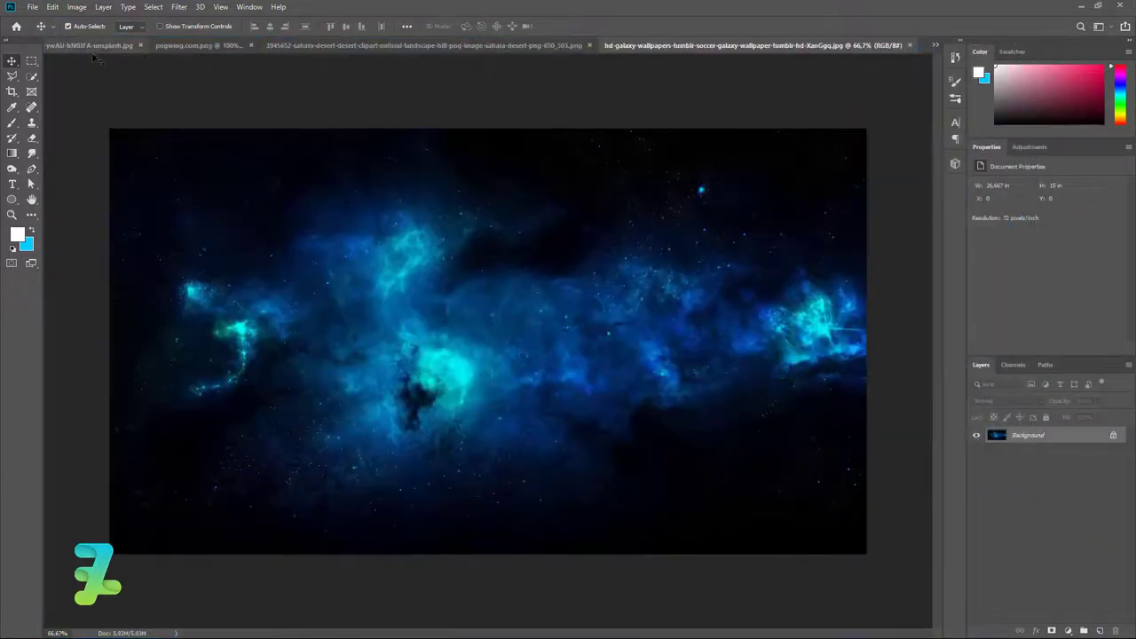
{"action": "left_click", "coordinate": [248, 6]}
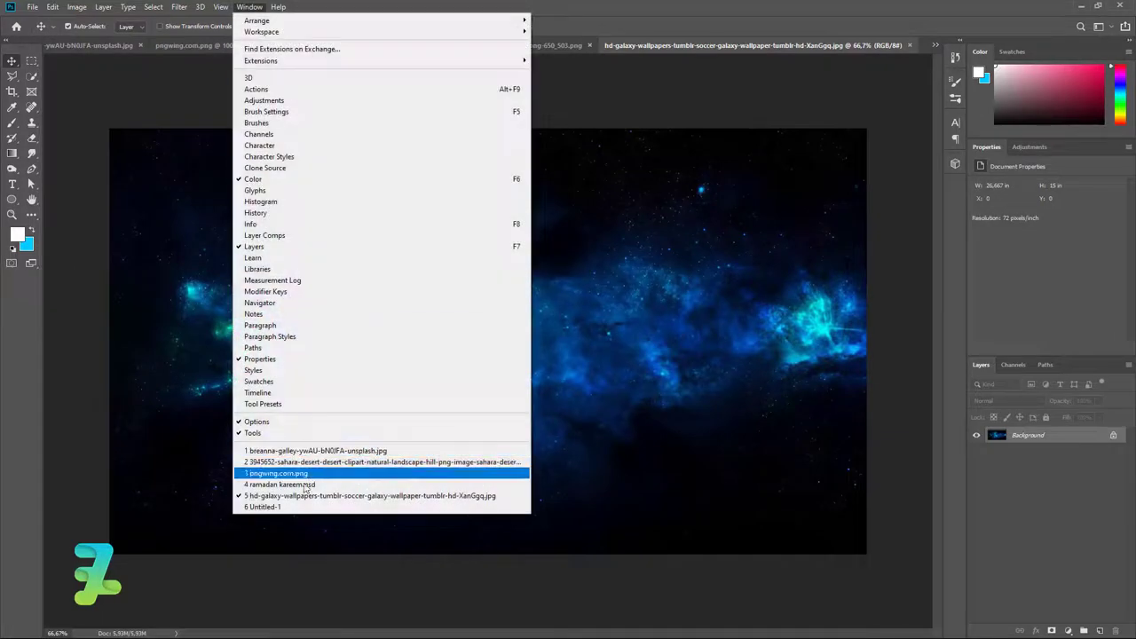
{"action": "left_click", "coordinate": [298, 504]}
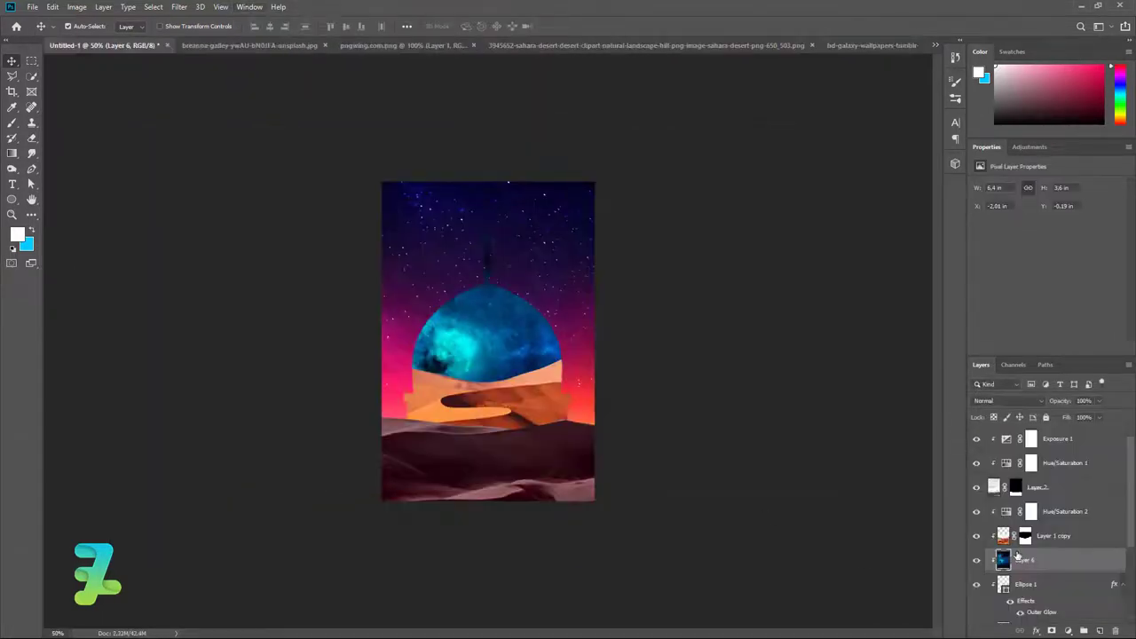
Move the galaxy layer (Layer 6) above Hue/Saturation 2 and release its clipping mask
{"action": "left_click_drag", "start_coordinate": [1018, 556], "coordinate": [1079, 501]}
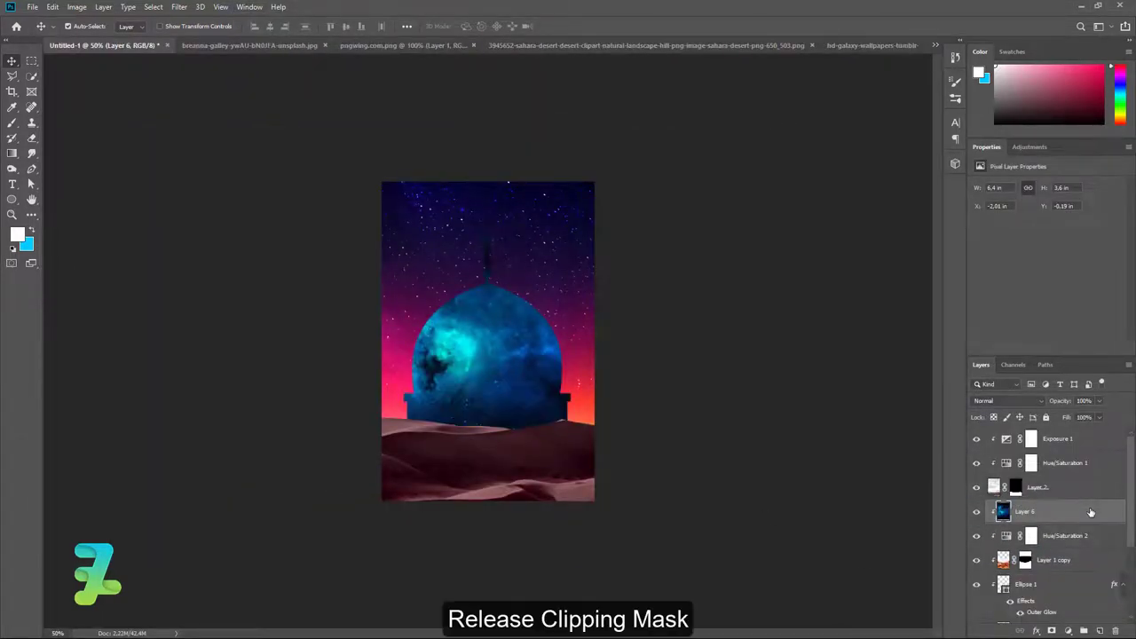
{"action": "right_click", "coordinate": [1092, 512]}
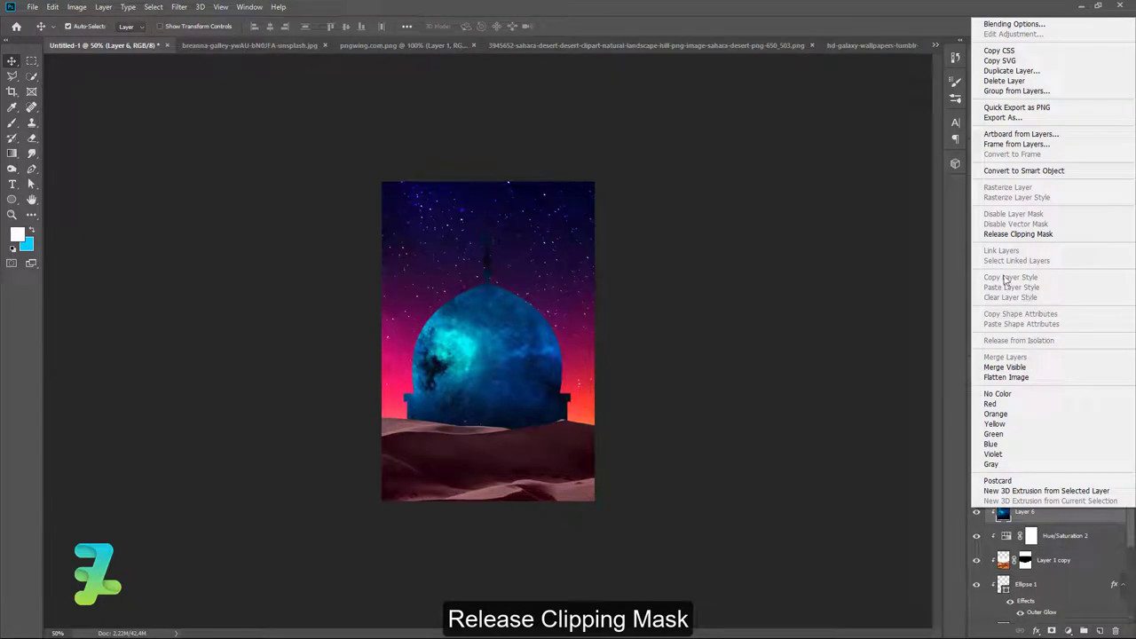
{"action": "left_click", "coordinate": [1019, 234]}
Set the galaxy layer's blend mode to Screen and scale it to about 30%, placed around the moon inside the dome
{"action": "left_click", "coordinate": [993, 401]}
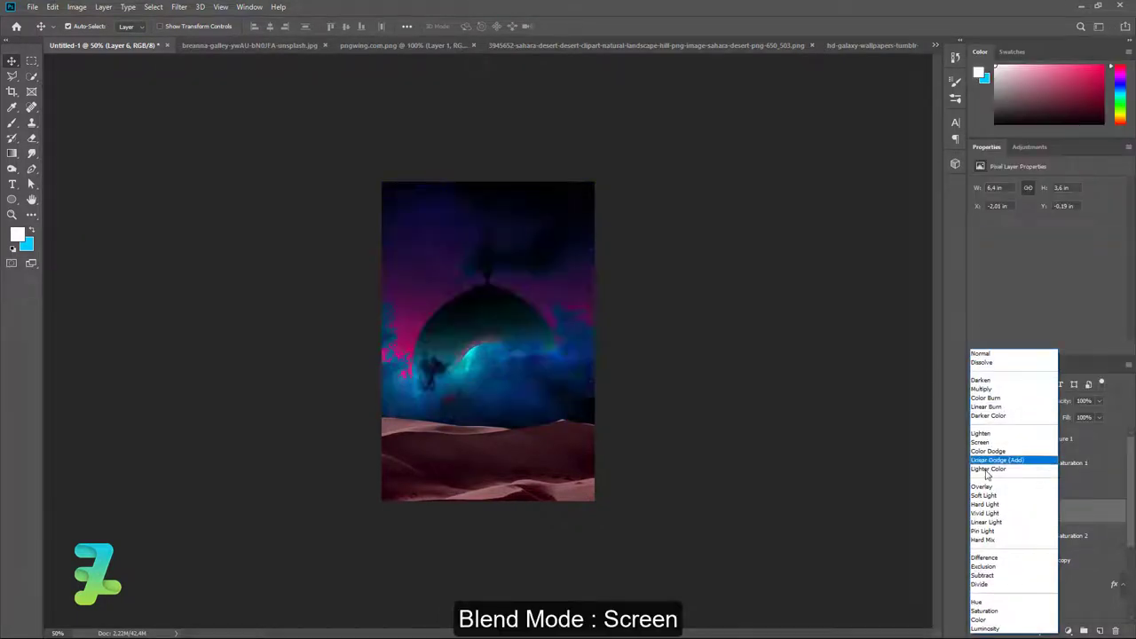
{"action": "left_click", "coordinate": [982, 442]}
{"action": "key", "text": "ctrl+t"}
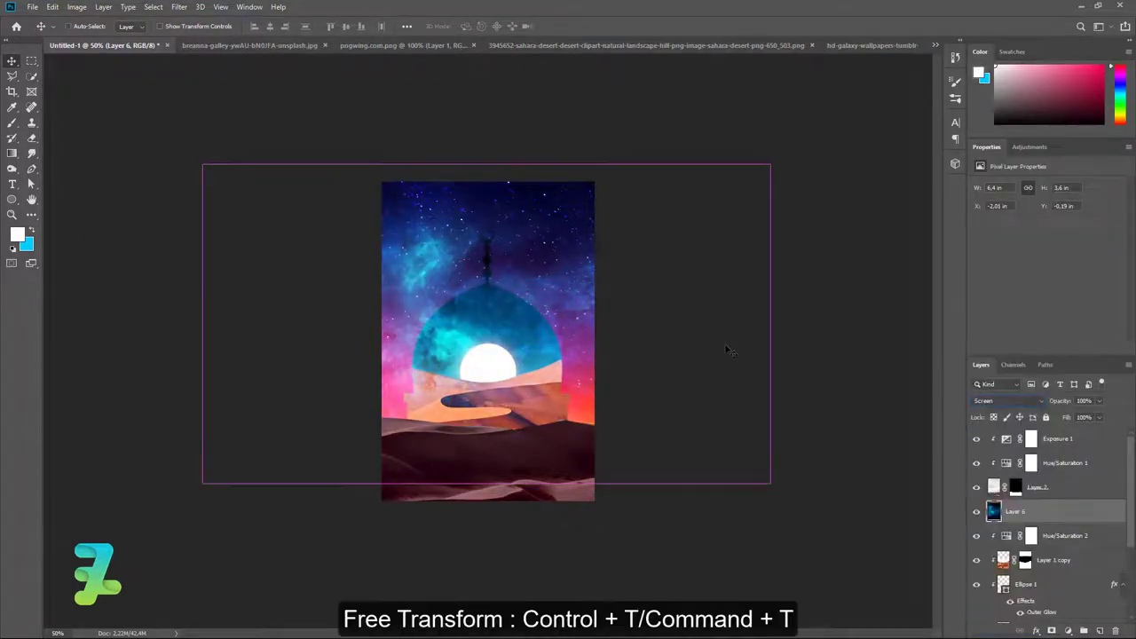
{"action": "key", "text": "ctrl+t"}
{"action": "left_click_drag", "start_coordinate": [771, 164], "coordinate": [558, 258]}
{"action": "left_click_drag", "start_coordinate": [523, 311], "coordinate": [512, 374]}
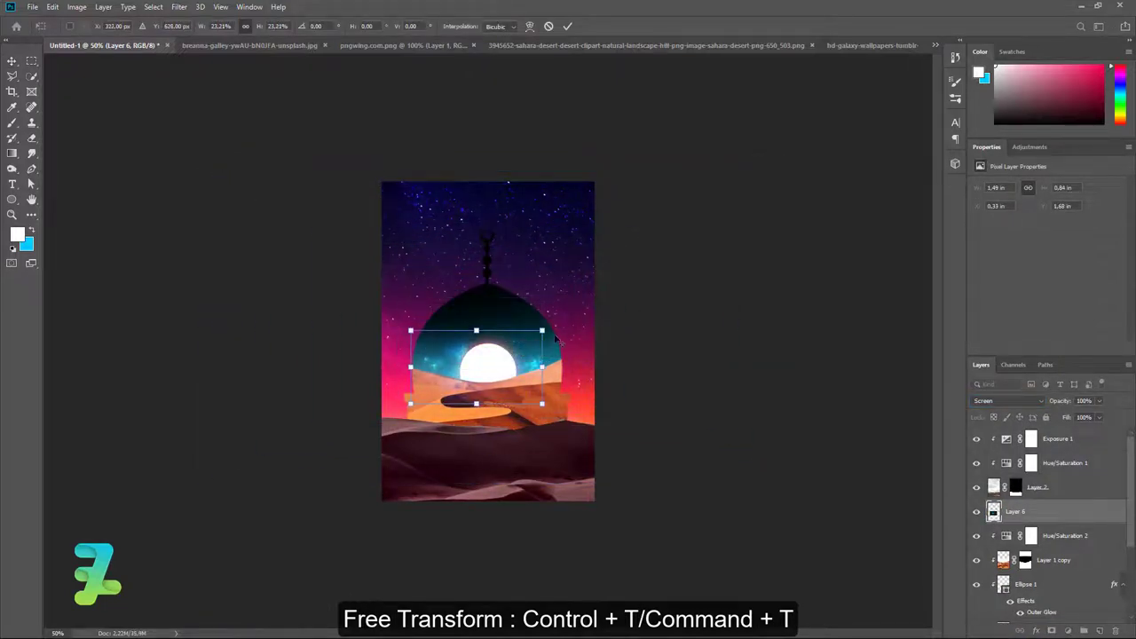
{"action": "left_click_drag", "start_coordinate": [542, 330], "coordinate": [580, 310]}
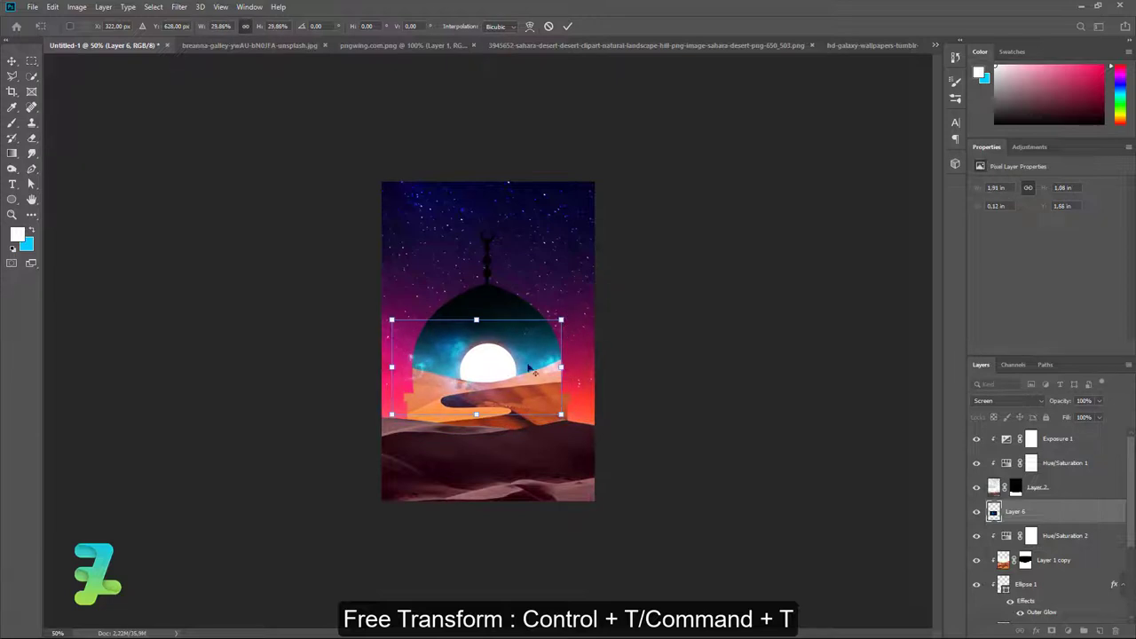
{"action": "left_click_drag", "start_coordinate": [527, 370], "coordinate": [515, 373]}
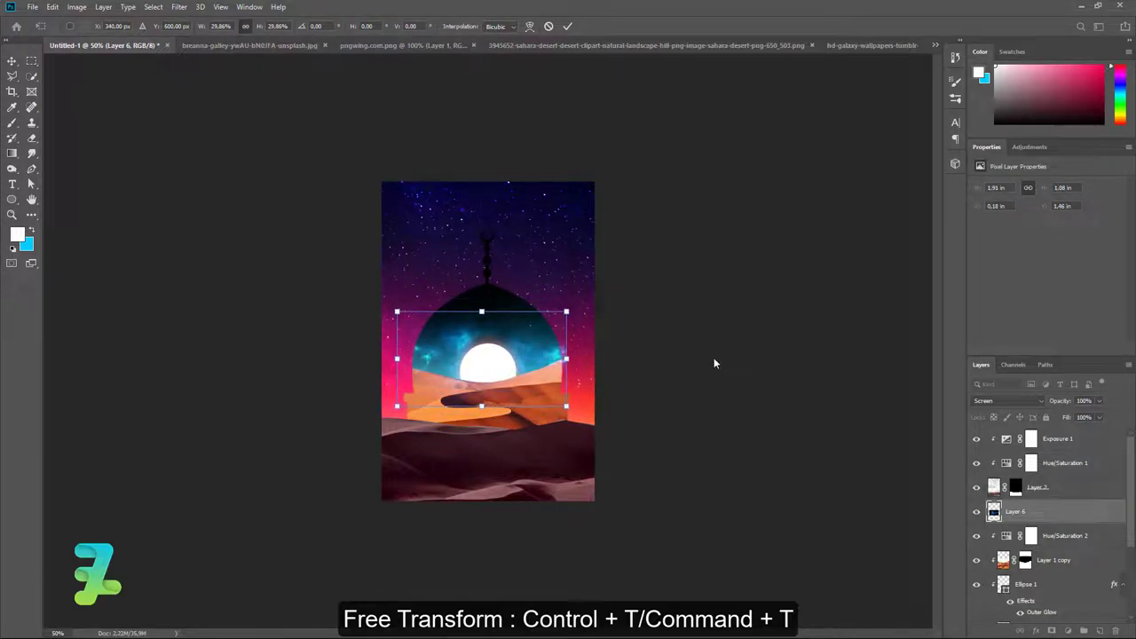
{"action": "key", "text": "Return"}
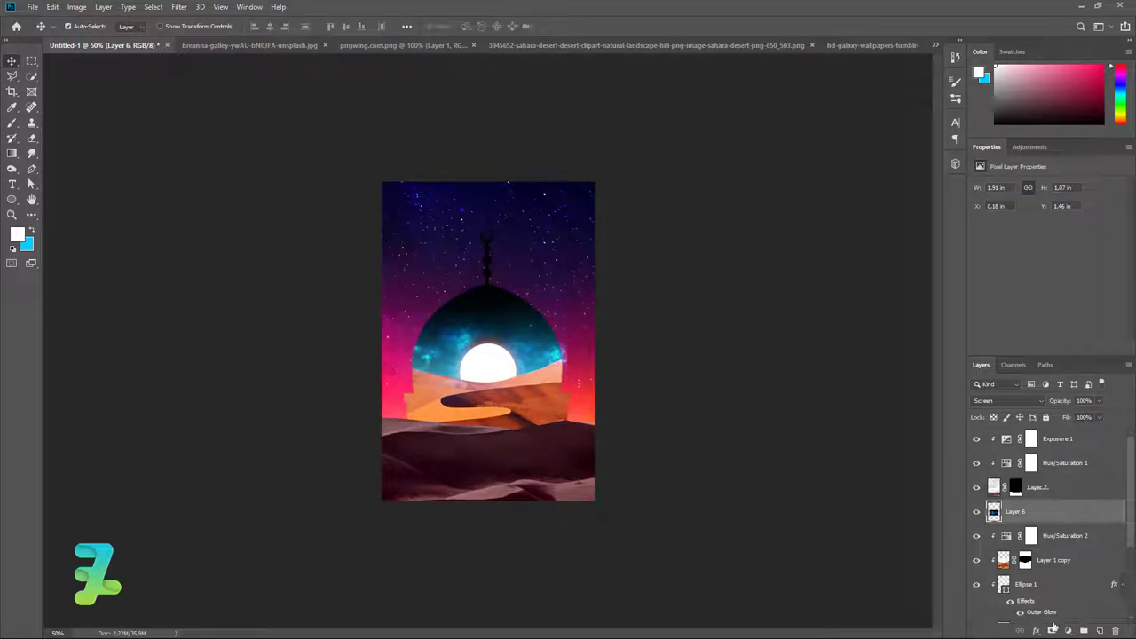
Add a layer mask to the galaxy layer and paint it black with a 250 px soft brush around the dome to hide the spill
{"action": "left_click", "coordinate": [1053, 620]}
{"action": "left_click", "coordinate": [1023, 493]}
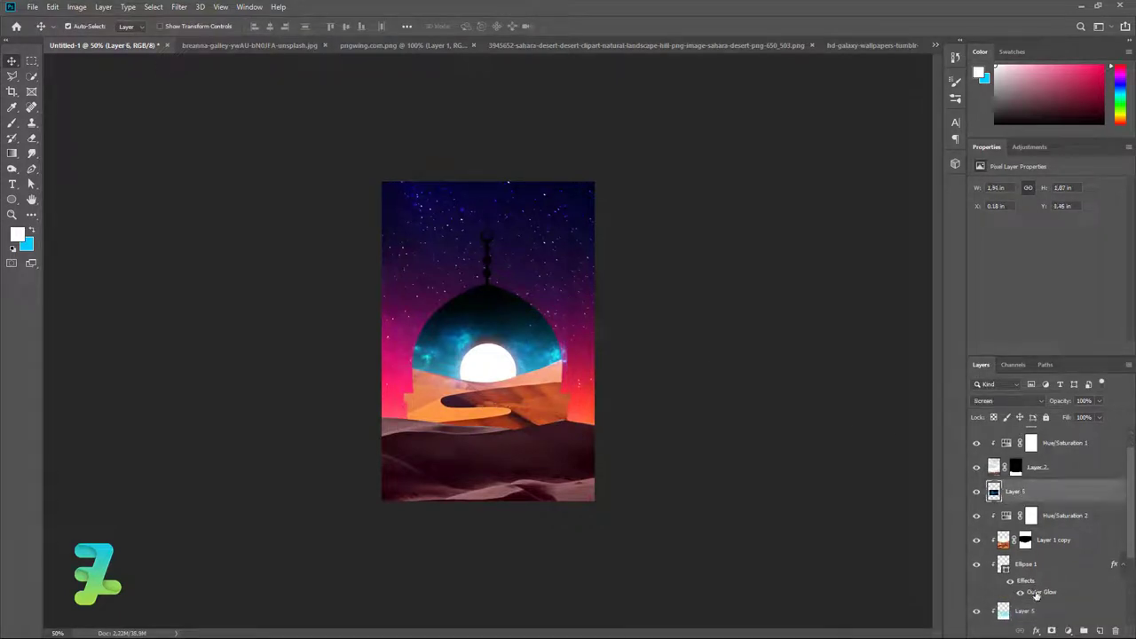
{"action": "left_click", "coordinate": [1052, 630]}
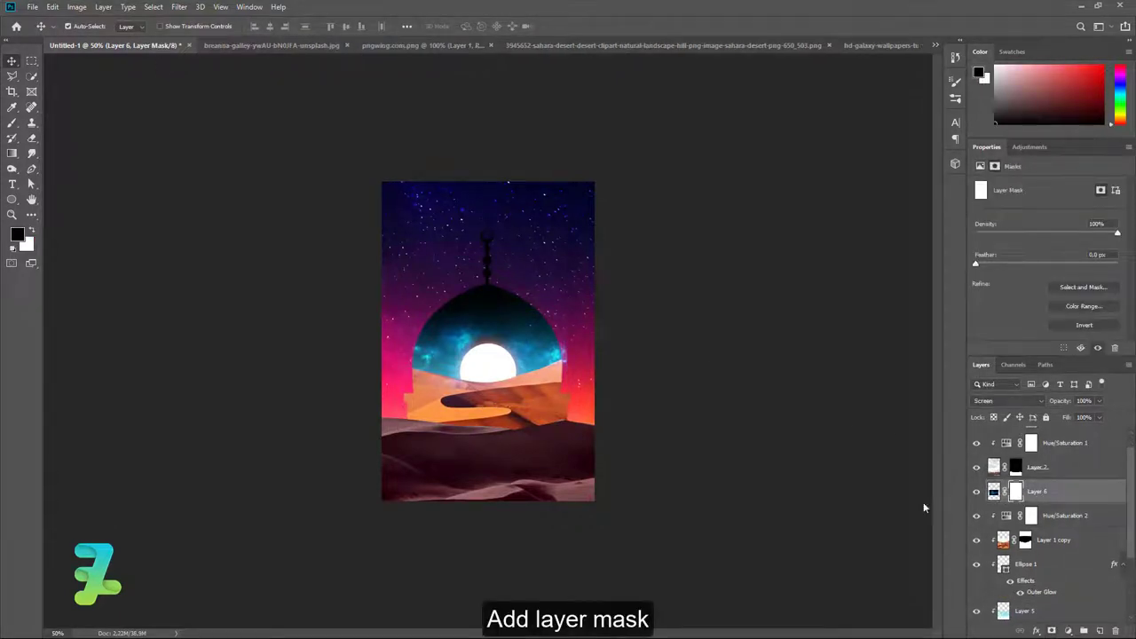
{"action": "left_click", "coordinate": [12, 124]}
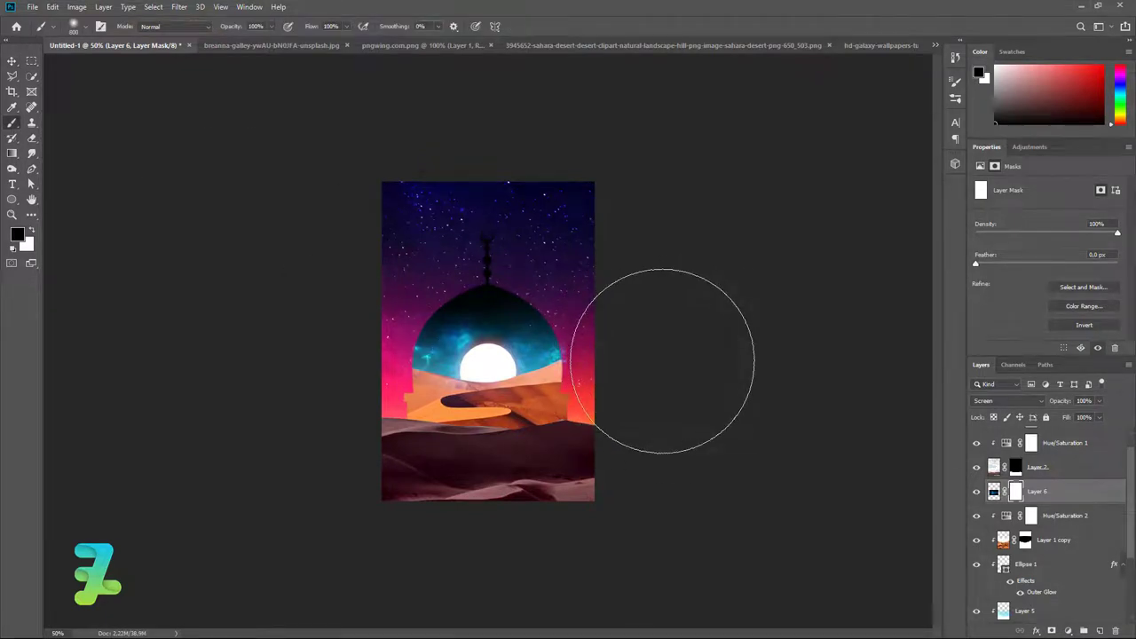
{"action": "key", "text": "bracketleft"}
{"action": "key", "text": "bracketleft"}
{"action": "key", "text": "bracketleft"}
{"action": "key", "text": "bracketleft"}
{"action": "key", "text": "bracketleft"}
{"action": "key", "text": "bracketleft"}
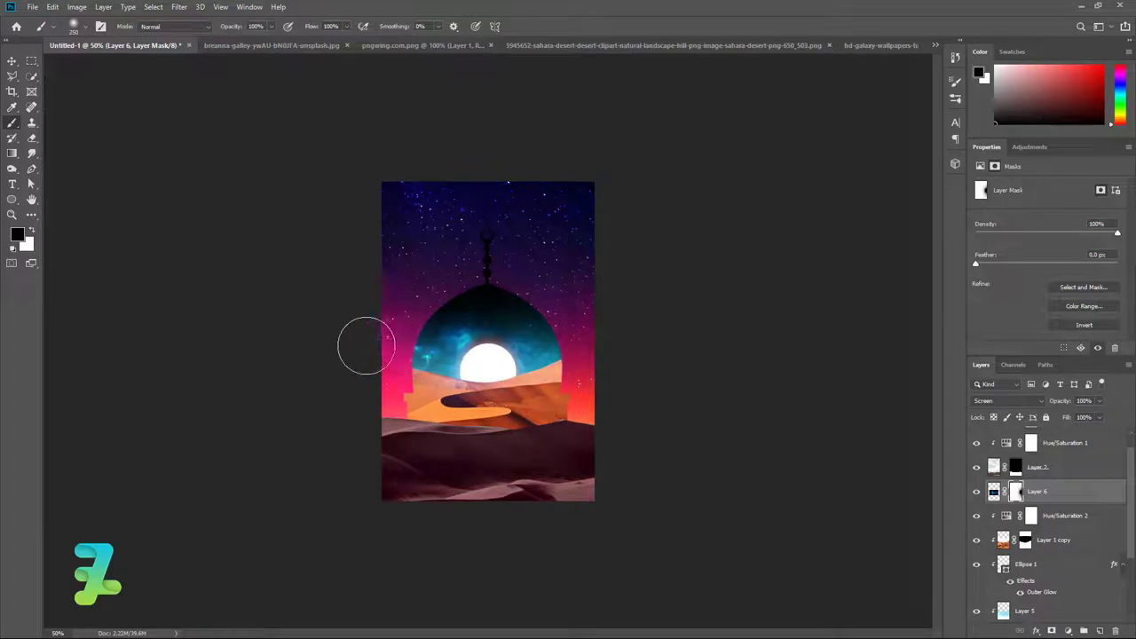
{"action": "mouse_move", "coordinate": [414, 236]}
{"action": "left_mouse_down"}
{"action": "mouse_move", "coordinate": [507, 272]}
{"action": "mouse_move", "coordinate": [453, 288]}
{"action": "mouse_move", "coordinate": [515, 282]}
{"action": "left_mouse_up"}
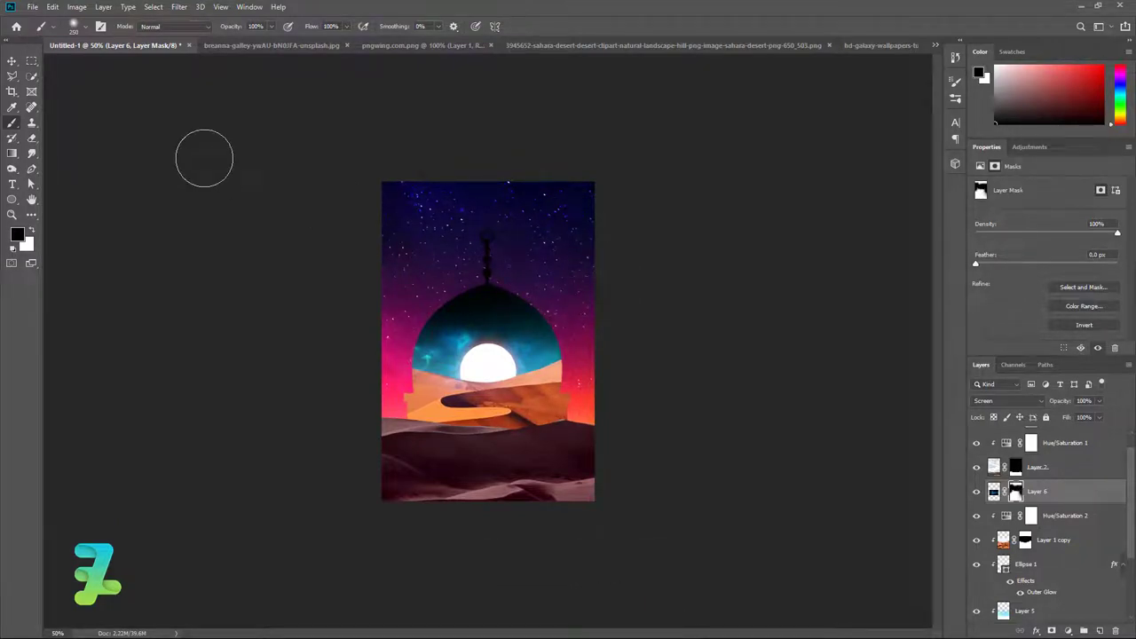
Create a new layer directly above Layer 3 and set its blend mode to Overlay
{"action": "scroll", "coordinate": [1013, 532], "scroll_direction": "down", "scroll_amount": 4}
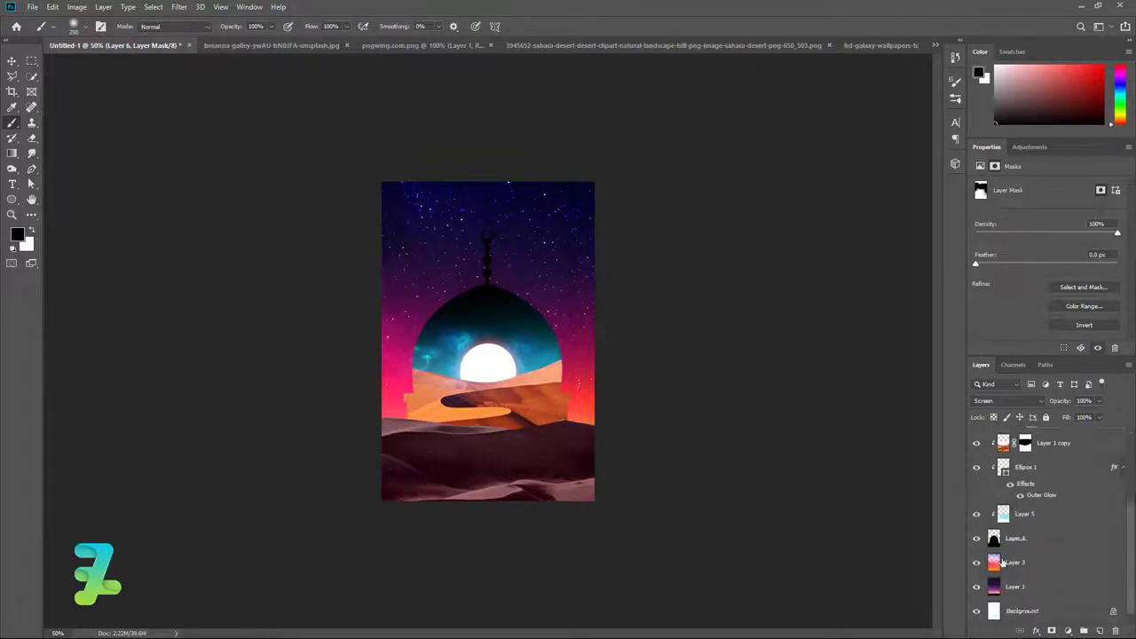
{"action": "left_click", "coordinate": [1000, 563]}
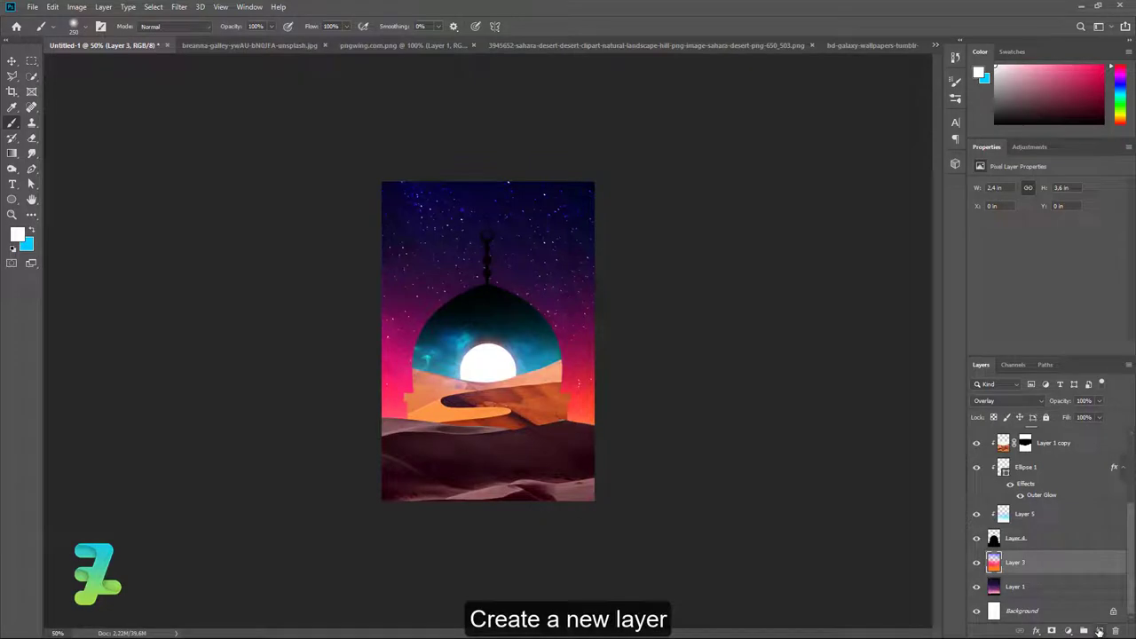
{"action": "left_click", "coordinate": [1100, 631]}
{"action": "left_click", "coordinate": [1022, 398]}
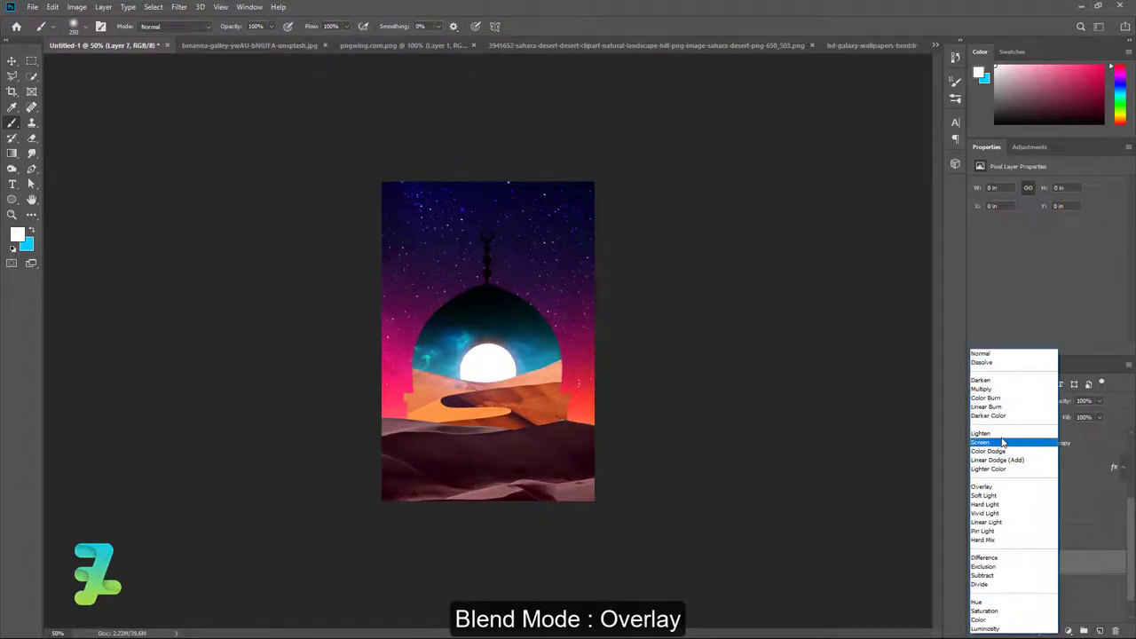
{"action": "left_click", "coordinate": [983, 487]}
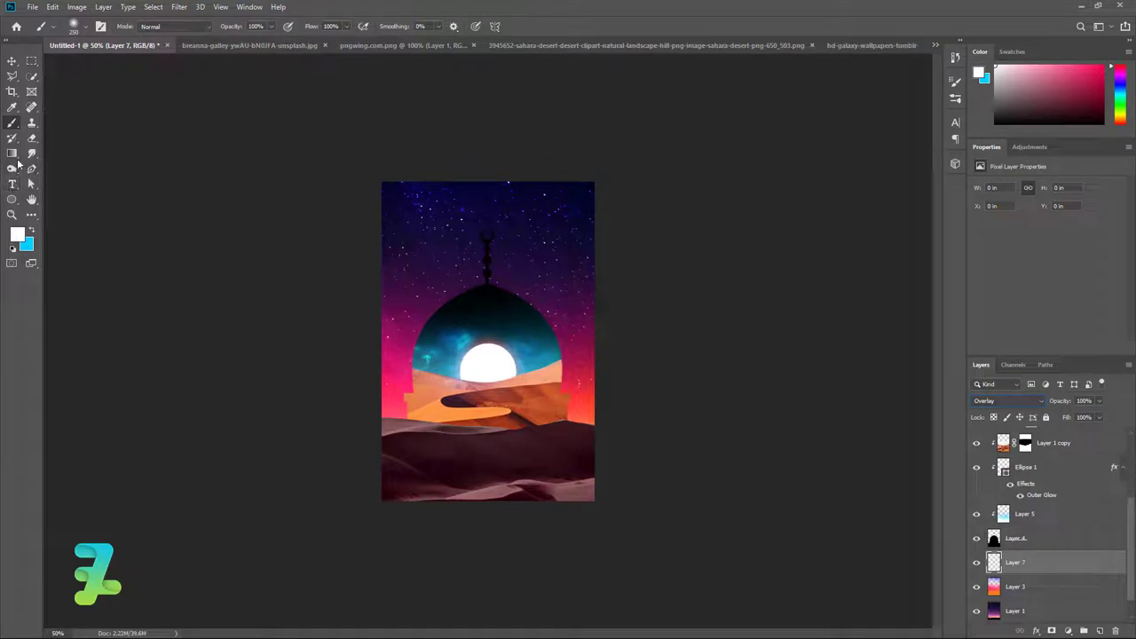
Set the foreground colour to pink (#ff4d76) and paint a soft glow behind the dome, enlarging the brush to 500 px
{"action": "left_click", "coordinate": [17, 233]}
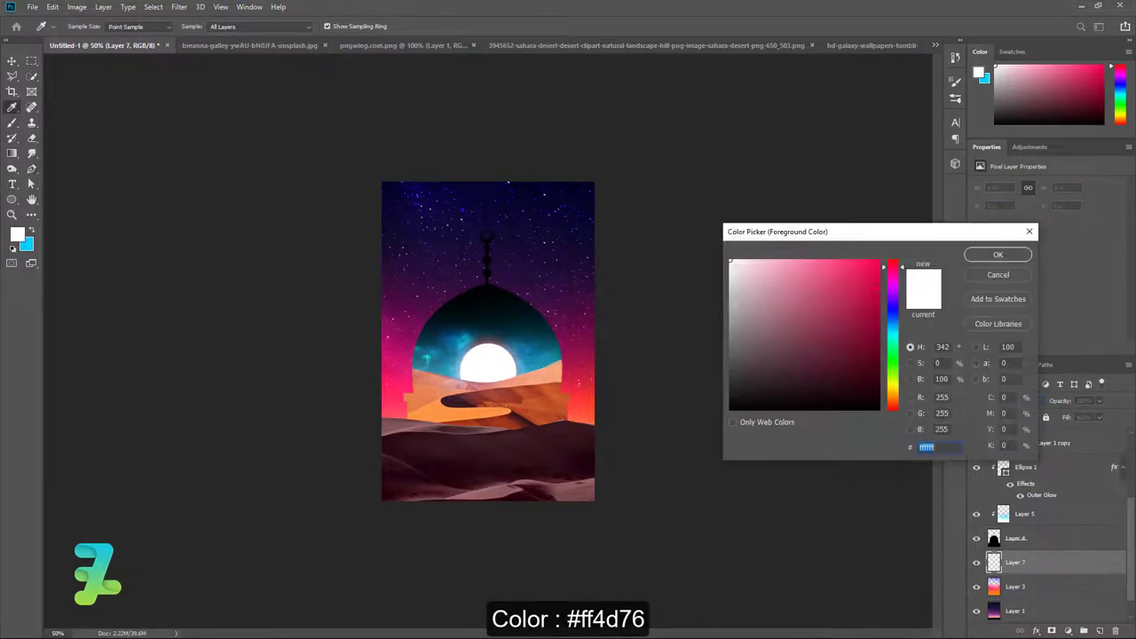
{"action": "type", "text": "ff4178"}
{"action": "left_click", "coordinate": [996, 255]}
{"action": "key", "text": "b"}
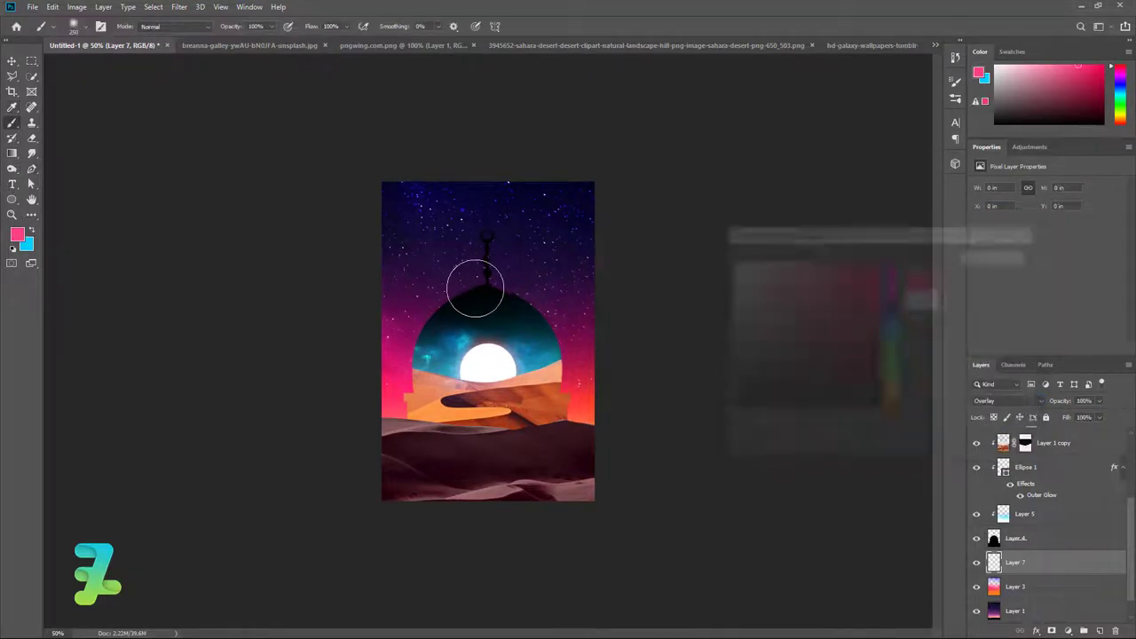
{"action": "mouse_move", "coordinate": [535, 339]}
{"action": "left_mouse_down"}
{"action": "mouse_move", "coordinate": [496, 346]}
{"action": "mouse_move", "coordinate": [502, 359]}
{"action": "mouse_move", "coordinate": [496, 321]}
{"action": "mouse_move", "coordinate": [488, 343]}
{"action": "mouse_move", "coordinate": [470, 343]}
{"action": "mouse_move", "coordinate": [478, 331]}
{"action": "mouse_move", "coordinate": [487, 380]}
{"action": "left_mouse_up"}
{"action": "key", "text": "bracketright"}
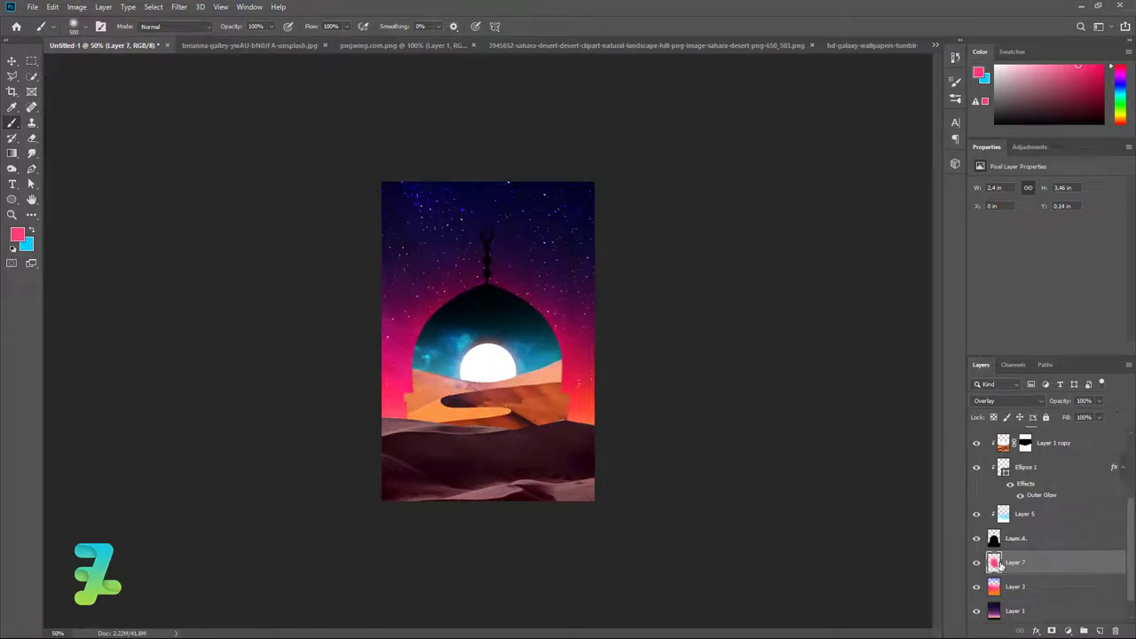
Move the pink glow layer below Layer 3 and set its opacity to 54%
{"action": "left_click_drag", "start_coordinate": [995, 562], "coordinate": [996, 599]}
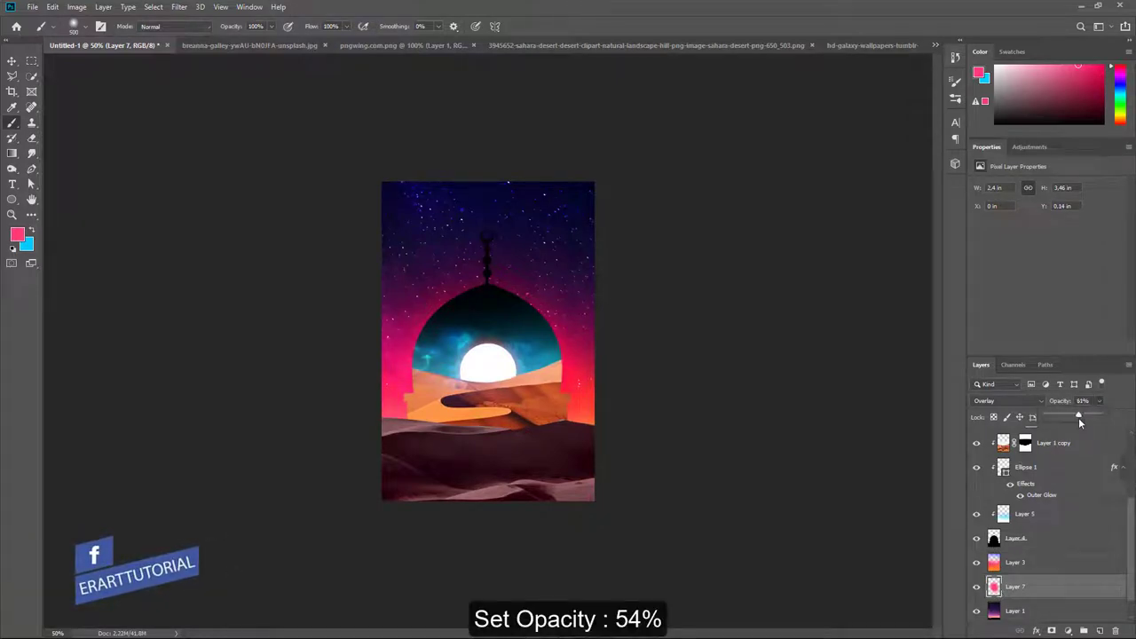
{"action": "mouse_move", "coordinate": [1080, 423]}
{"action": "left_mouse_down"}
{"action": "mouse_move", "coordinate": [1065, 423]}
{"action": "mouse_move", "coordinate": [1075, 423]}
{"action": "left_mouse_up"}
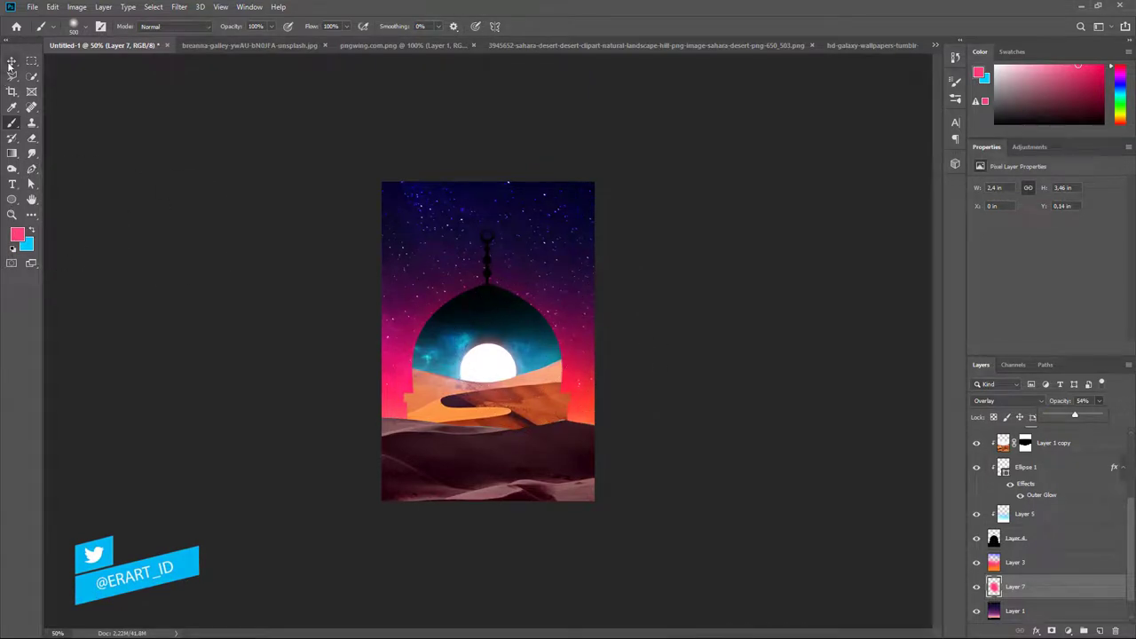
Create a new layer above Layer 3 and set the foreground colour to blue (#00aeff)
{"action": "left_click", "coordinate": [1065, 563]}
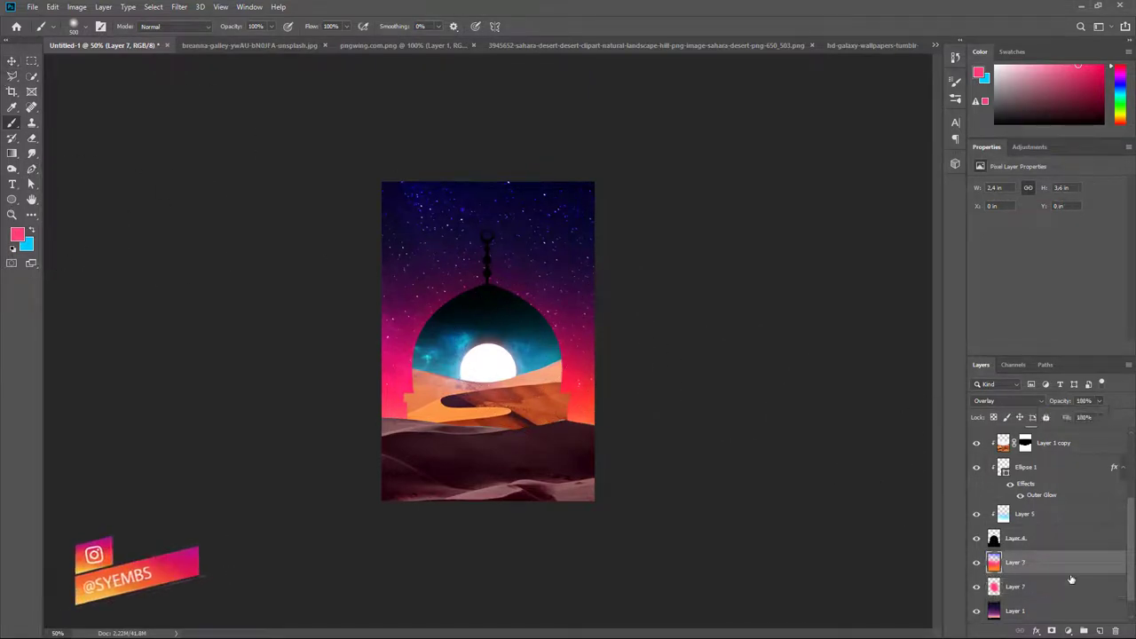
{"action": "left_click", "coordinate": [1101, 631]}
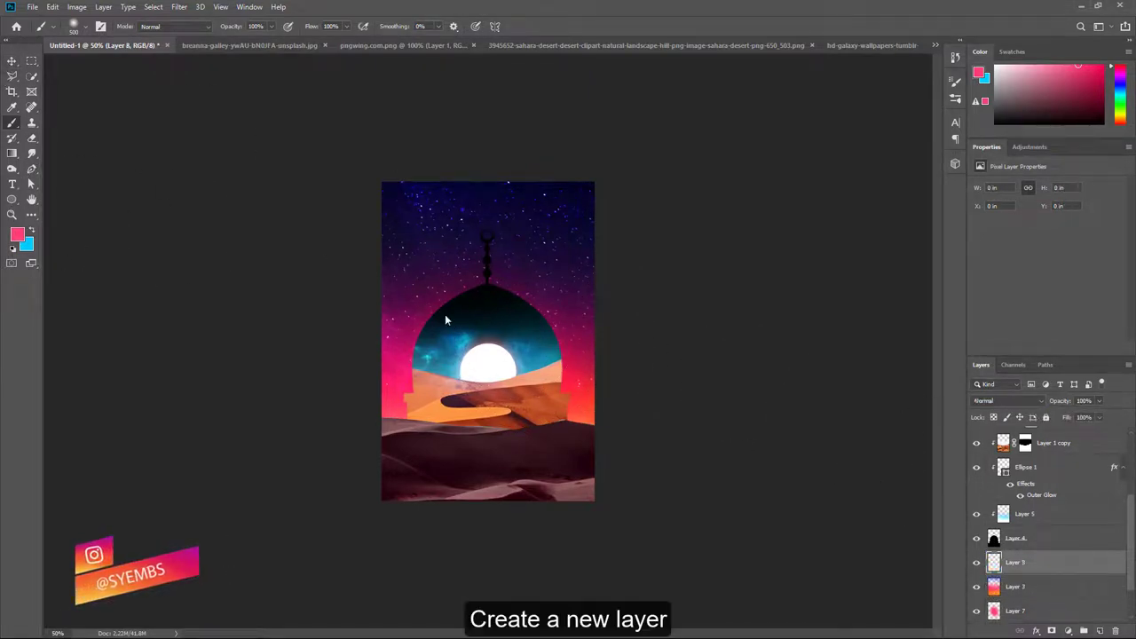
{"action": "left_click", "coordinate": [31, 231]}
{"action": "left_click", "coordinate": [17, 234]}
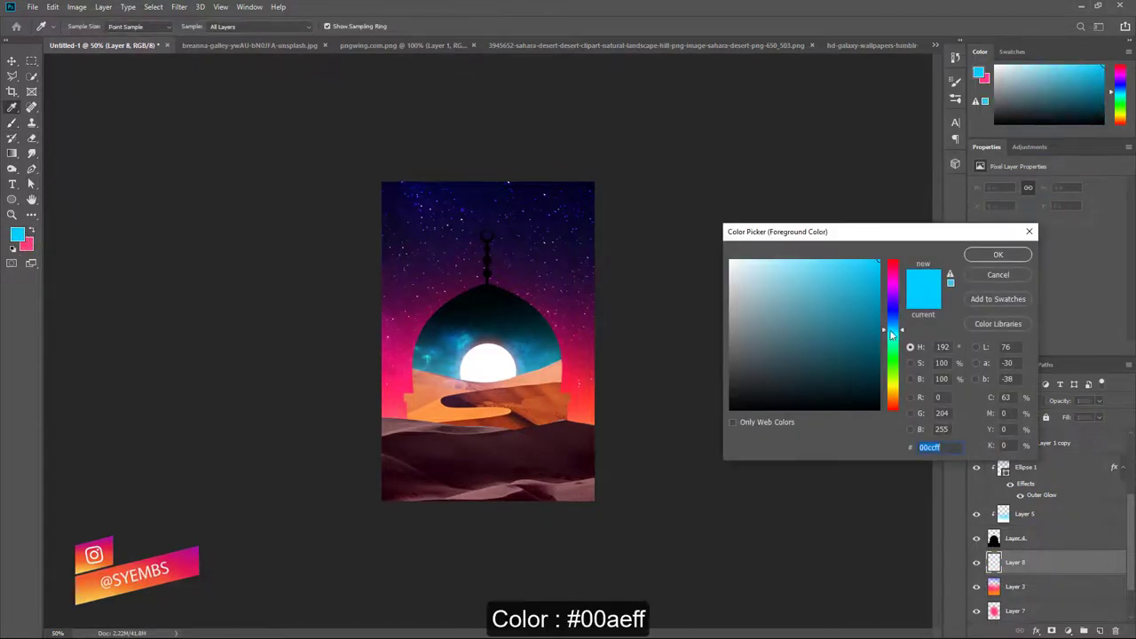
{"action": "type", "text": "00aeff"}
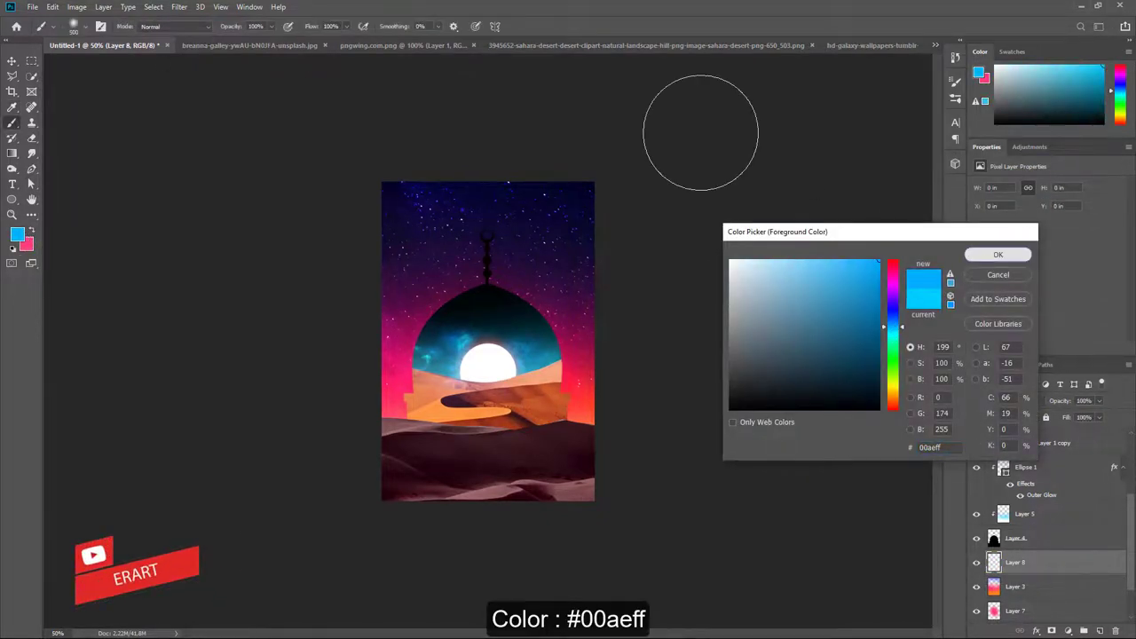
{"action": "key", "text": "Return"}
{"action": "mouse_move", "coordinate": [632, 165]}
{"action": "left_mouse_down"}
{"action": "mouse_move", "coordinate": [601, 149]}
{"action": "mouse_move", "coordinate": [631, 145]}
{"action": "left_mouse_up"}
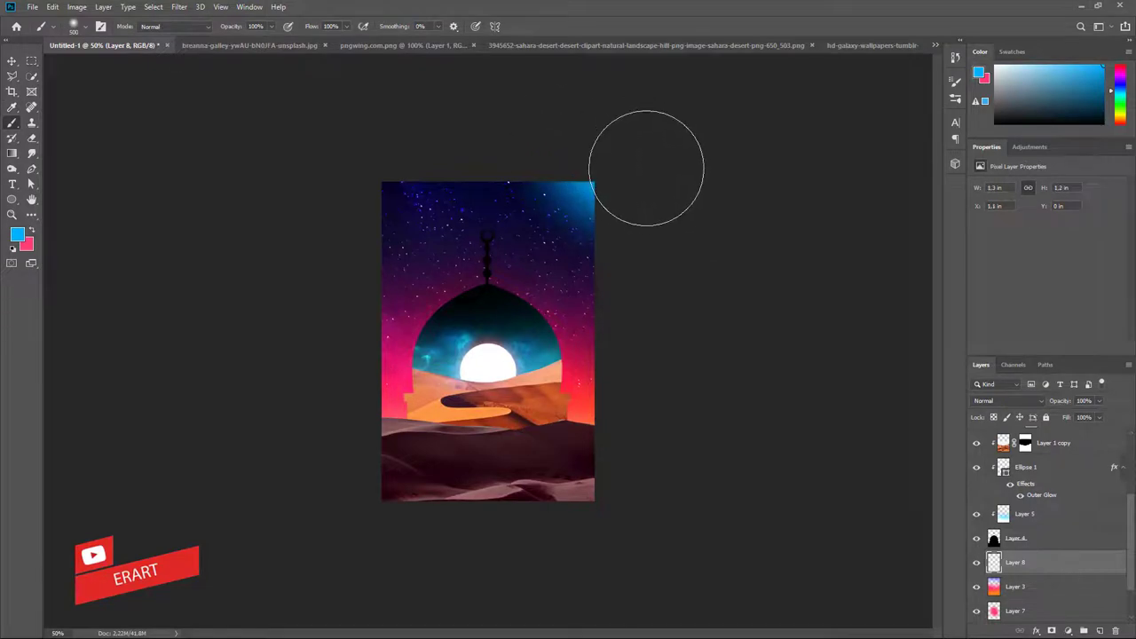
{"action": "key", "text": "ctrl+z"}
{"action": "key", "text": "ctrl+z"}
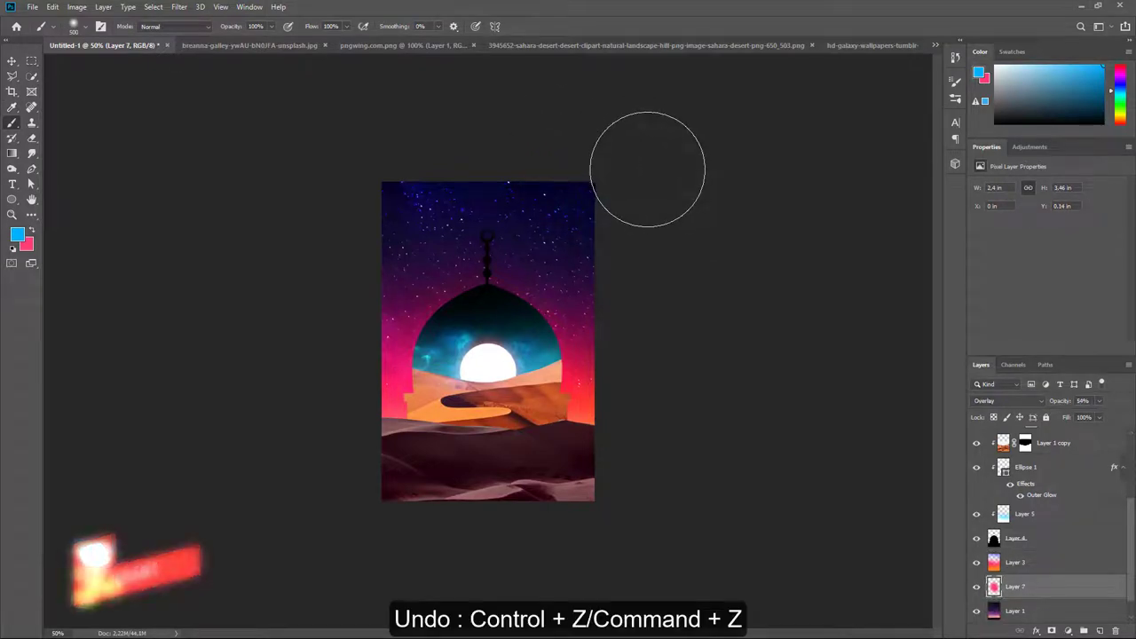
Add a fresh layer above Layer 3 and paint a soft blue glow across the top of the sky with the 500 px brush
{"action": "left_click", "coordinate": [1079, 563]}
{"action": "left_click", "coordinate": [1100, 629]}
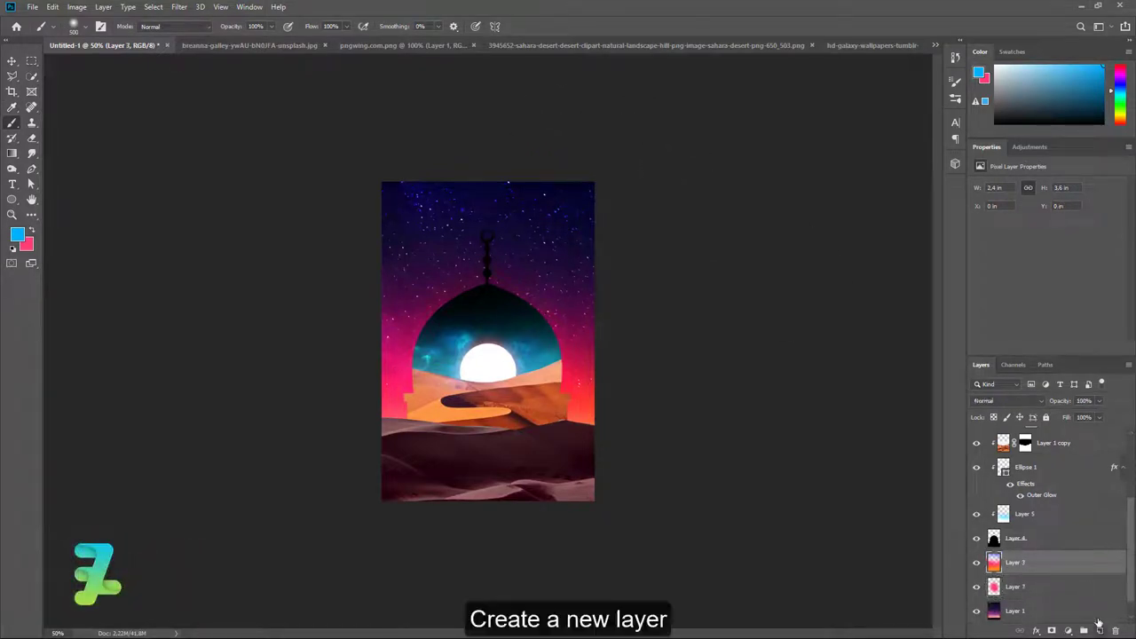
{"action": "mouse_move", "coordinate": [701, 244]}
{"action": "left_mouse_down"}
{"action": "mouse_move", "coordinate": [599, 148]}
{"action": "mouse_move", "coordinate": [523, 112]}
{"action": "mouse_move", "coordinate": [531, 127]}
{"action": "mouse_move", "coordinate": [495, 139]}
{"action": "mouse_move", "coordinate": [414, 134]}
{"action": "mouse_move", "coordinate": [305, 167]}
{"action": "mouse_move", "coordinate": [380, 234]}
{"action": "mouse_move", "coordinate": [347, 160]}
{"action": "mouse_move", "coordinate": [323, 196]}
{"action": "mouse_move", "coordinate": [486, 255]}
{"action": "left_mouse_up"}
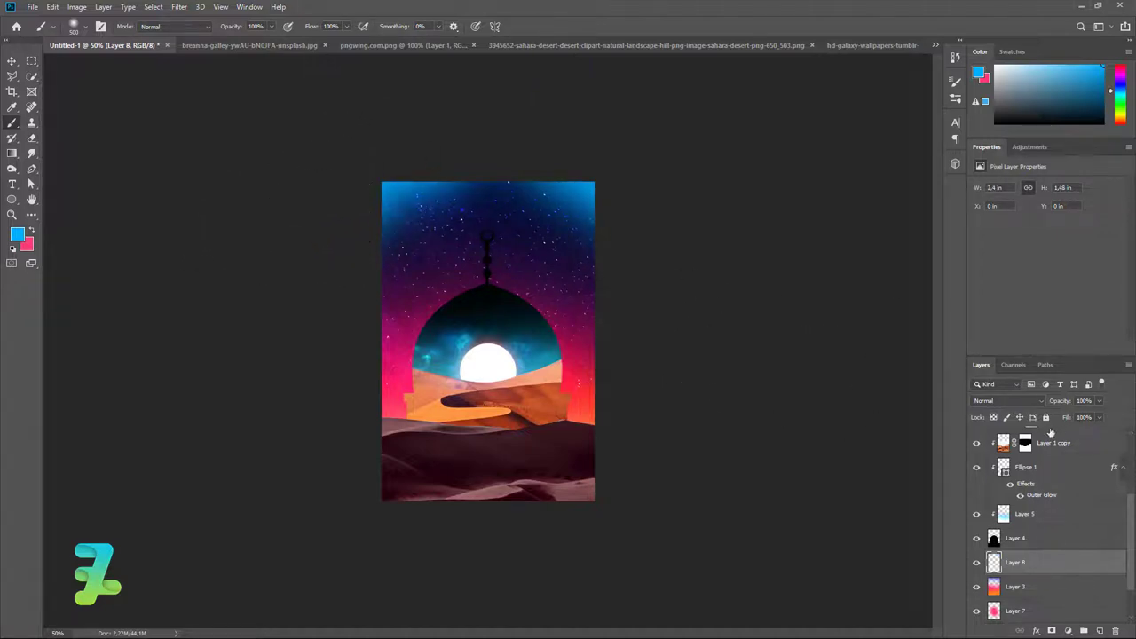
Set the blue glow layer's blend mode to Lighter Color and its opacity to 23%
{"action": "left_click", "coordinate": [1007, 400]}
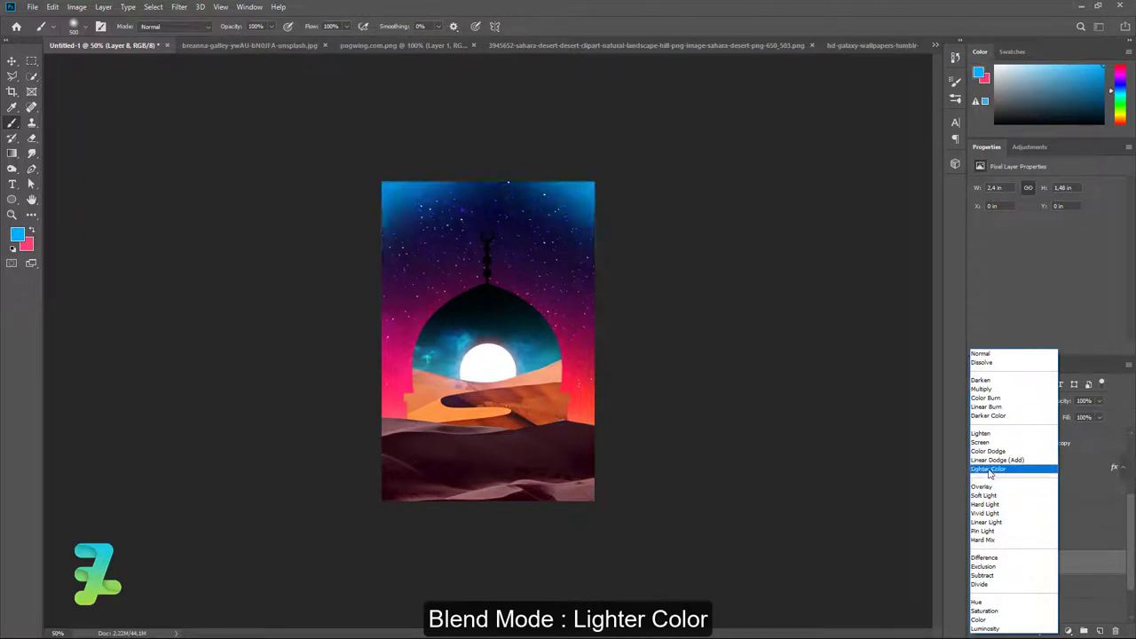
{"action": "left_click", "coordinate": [989, 469]}
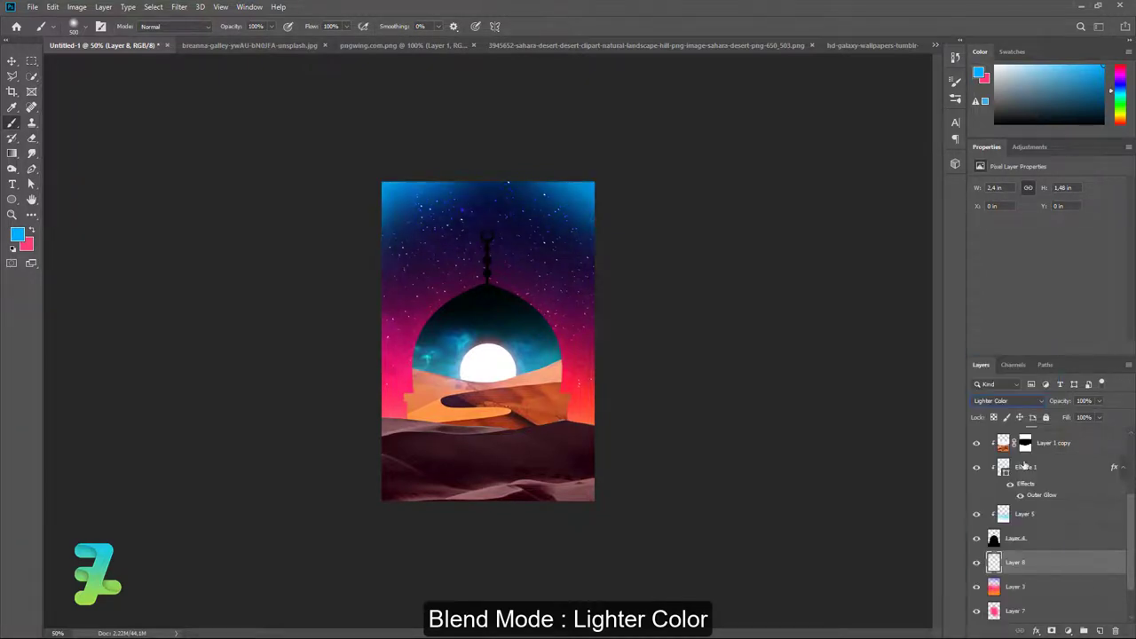
{"action": "left_click", "coordinate": [1101, 402]}
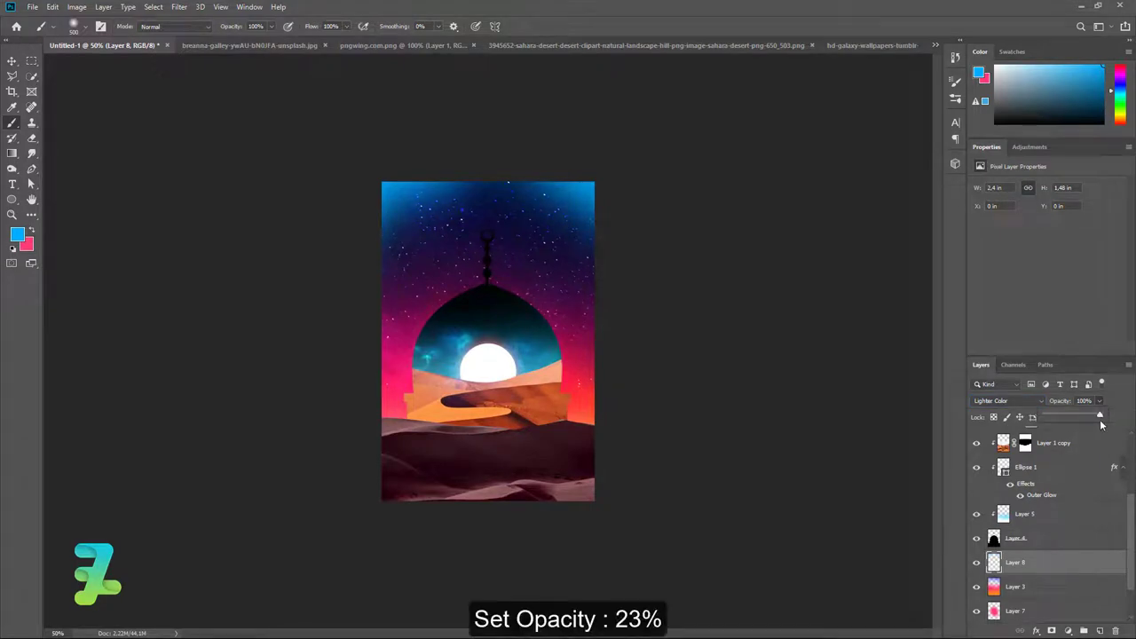
{"action": "left_click_drag", "start_coordinate": [1101, 422], "coordinate": [1058, 417]}
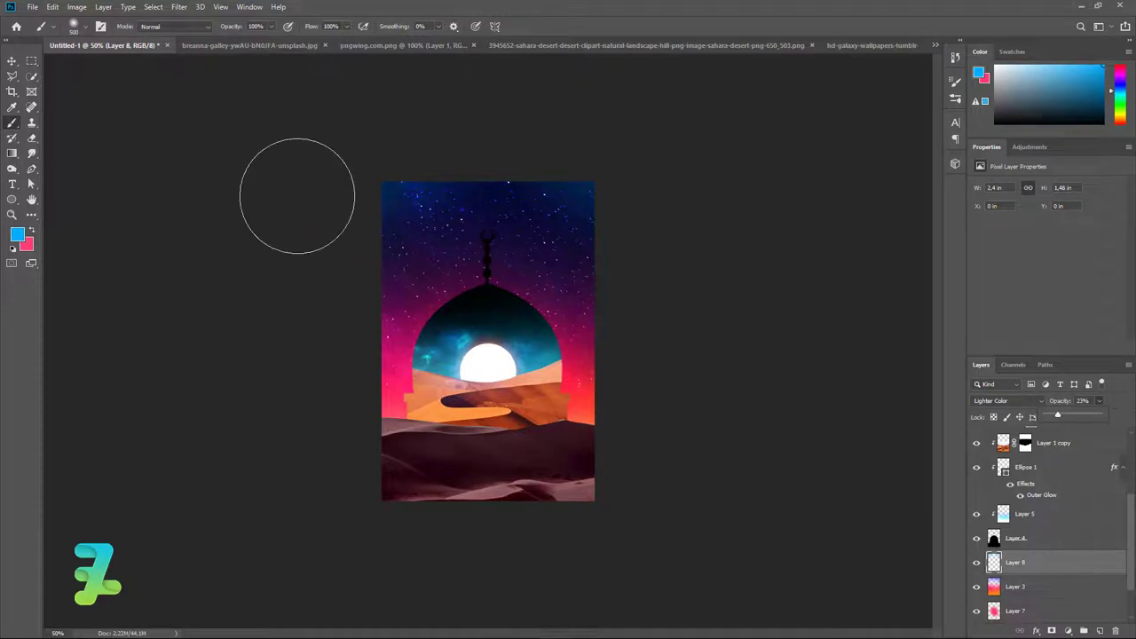
Float ramadan kareem.psd in its own window and copy its selected رمضان كريم calligraphy layer into Untitled-1
{"action": "left_click", "coordinate": [250, 6]}
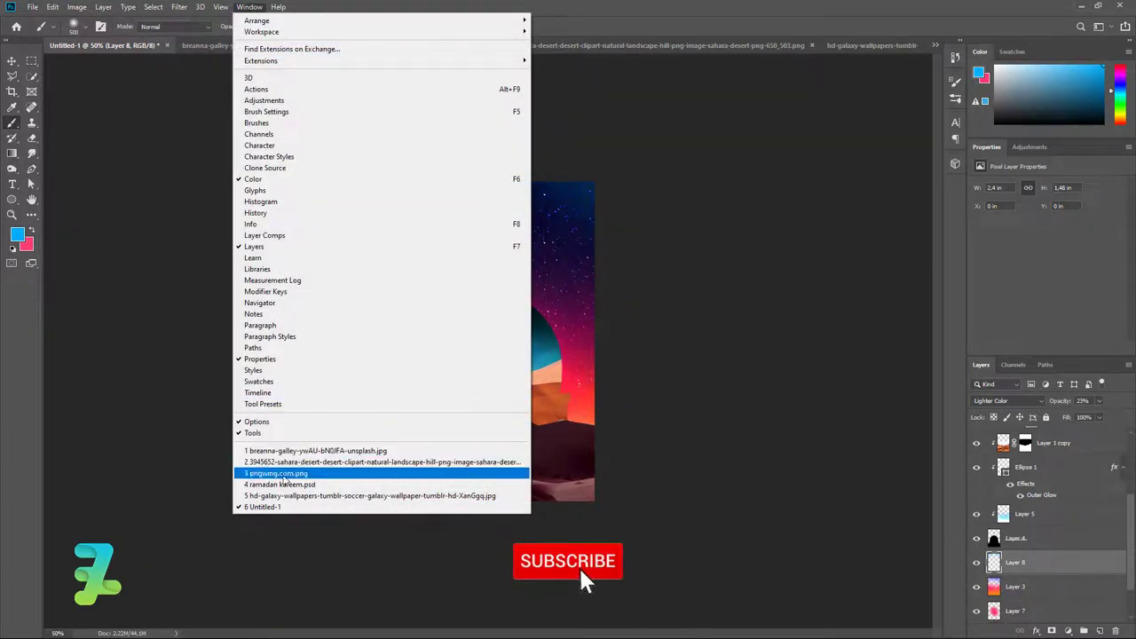
{"action": "left_click", "coordinate": [279, 484]}
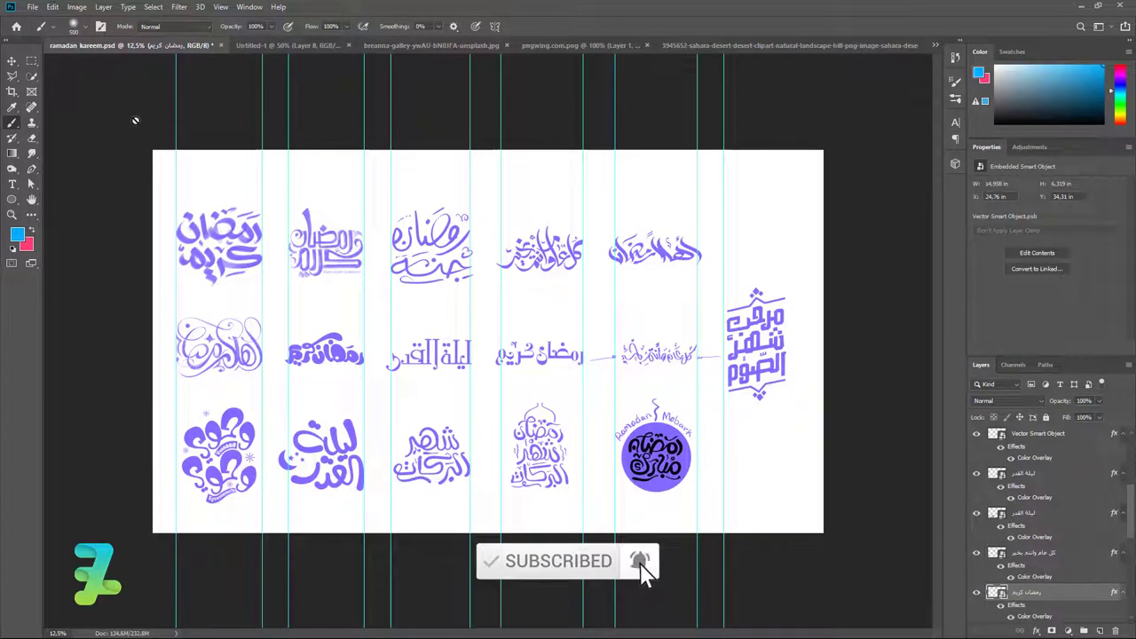
{"action": "left_click", "coordinate": [12, 62]}
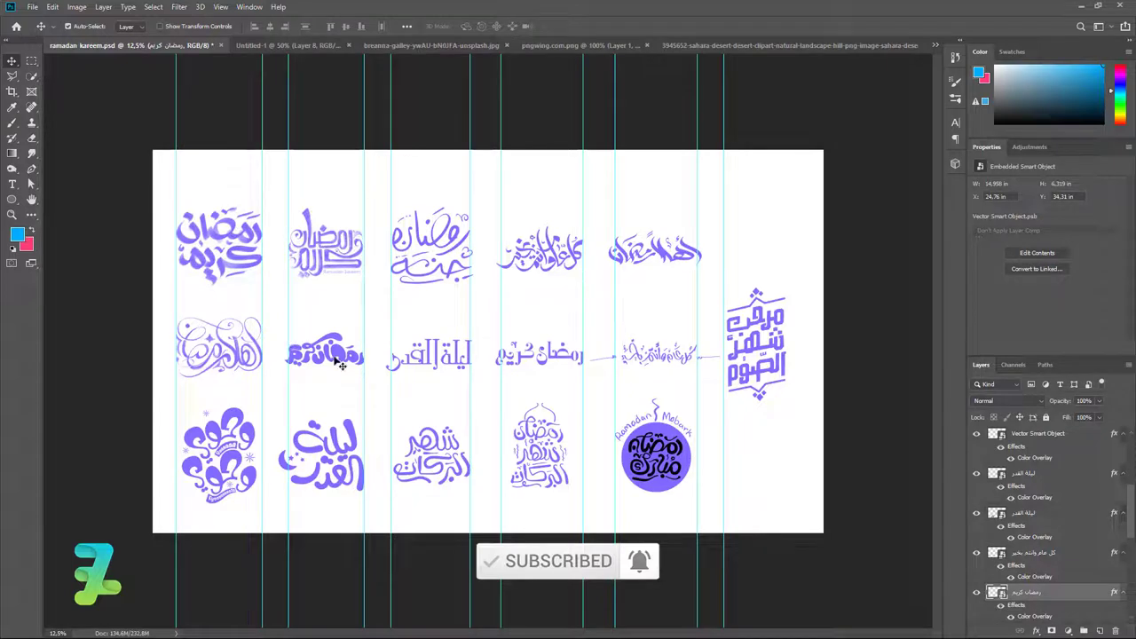
{"action": "right_click", "coordinate": [198, 46]}
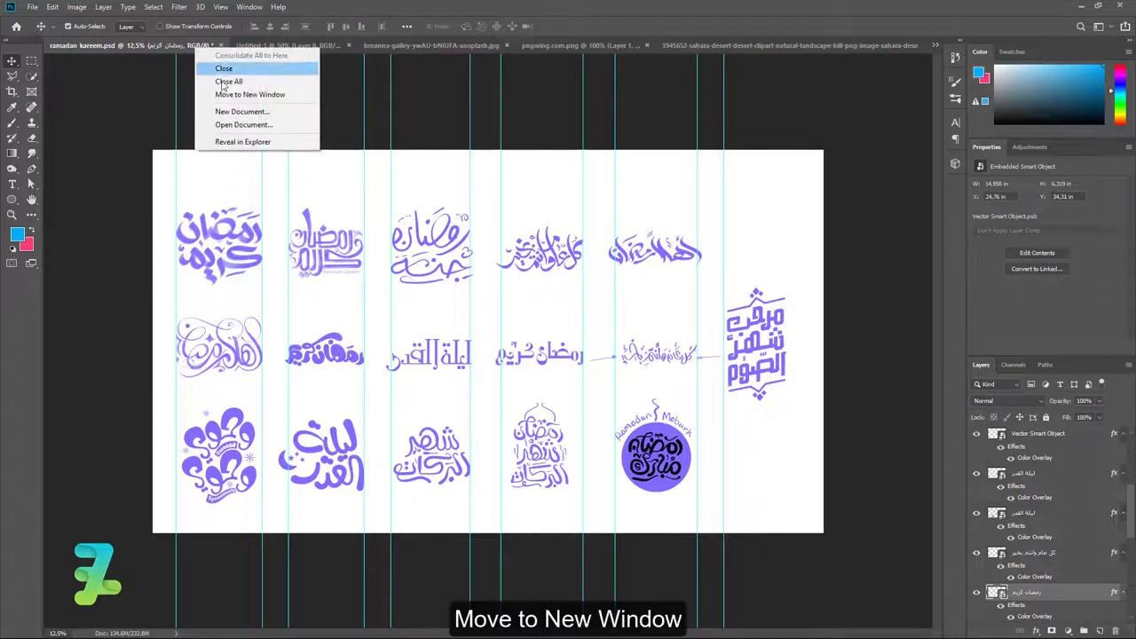
{"action": "left_click", "coordinate": [235, 91]}
{"action": "left_click_drag", "start_coordinate": [382, 47], "coordinate": [347, 510]}
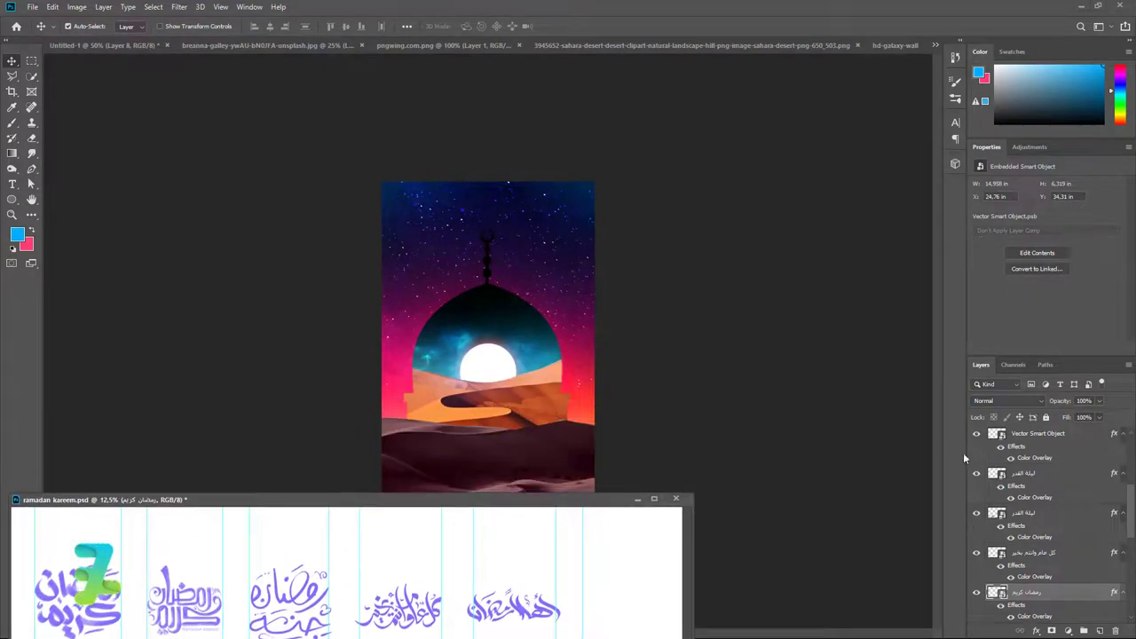
{"action": "left_click_drag", "start_coordinate": [1001, 592], "coordinate": [455, 325]}
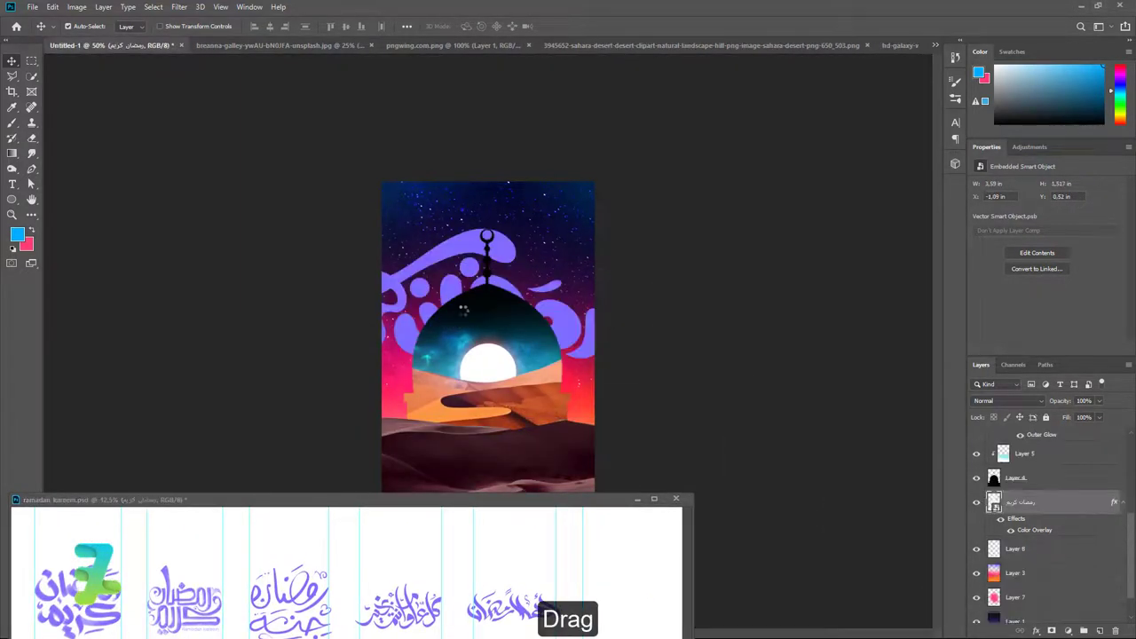
{"action": "left_click", "coordinate": [486, 513]}
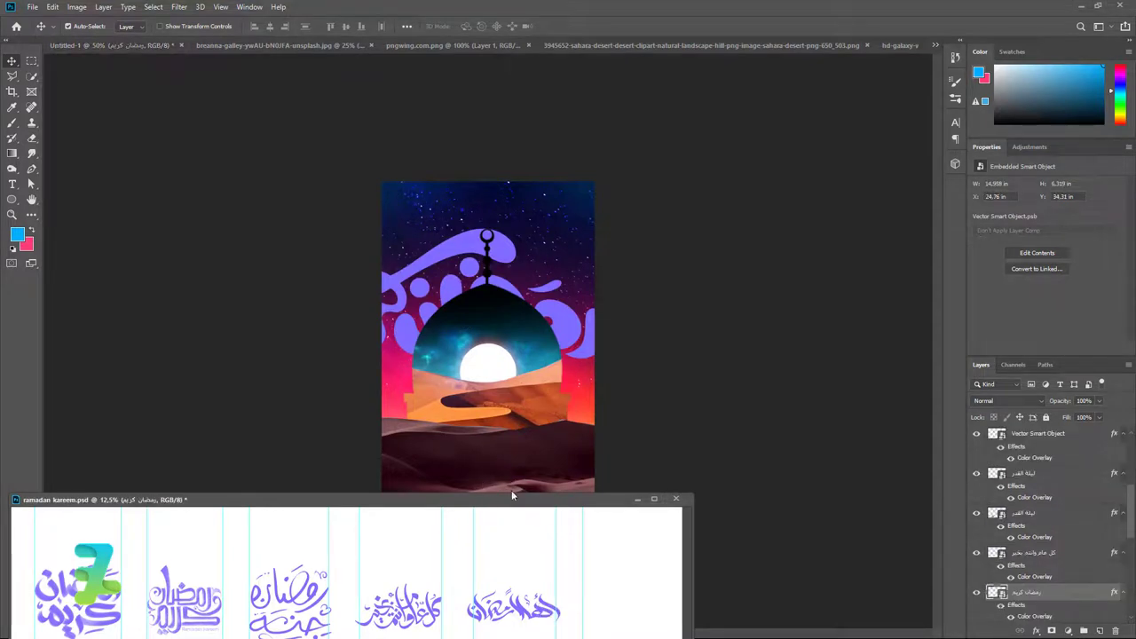
{"action": "left_click", "coordinate": [540, 472]}
{"action": "key", "text": "ctrl+z"}
{"action": "left_click", "coordinate": [520, 510]}
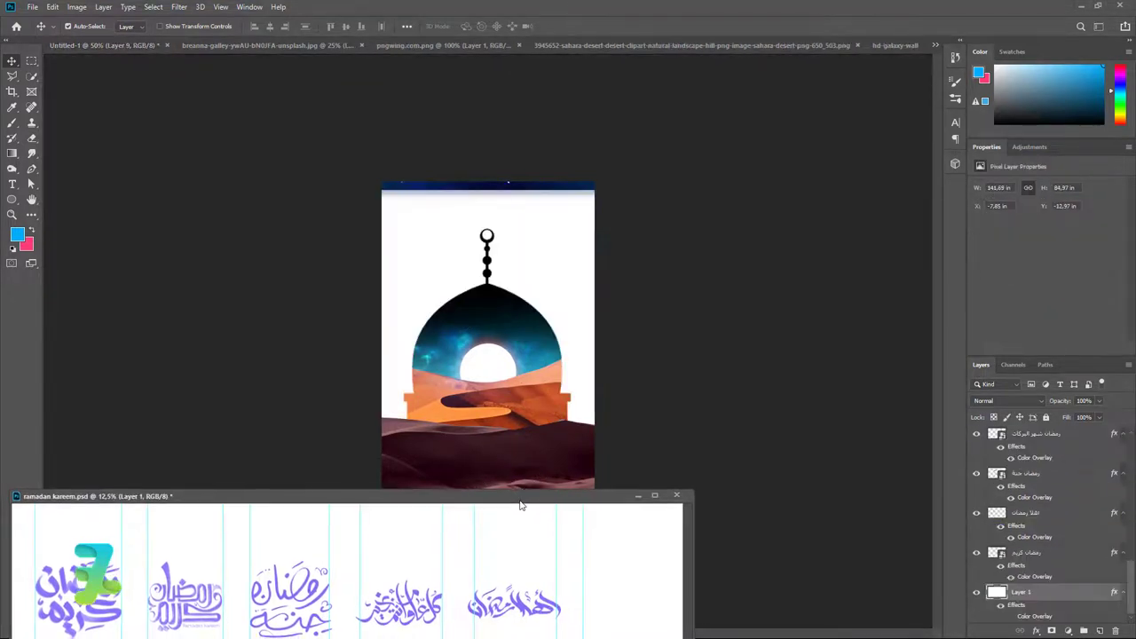
Dock ramadan kareem.psd back with the other open documents and delete the stray white Layer 9 from Untitled-1
{"action": "left_click_drag", "start_coordinate": [520, 502], "coordinate": [535, 449]}
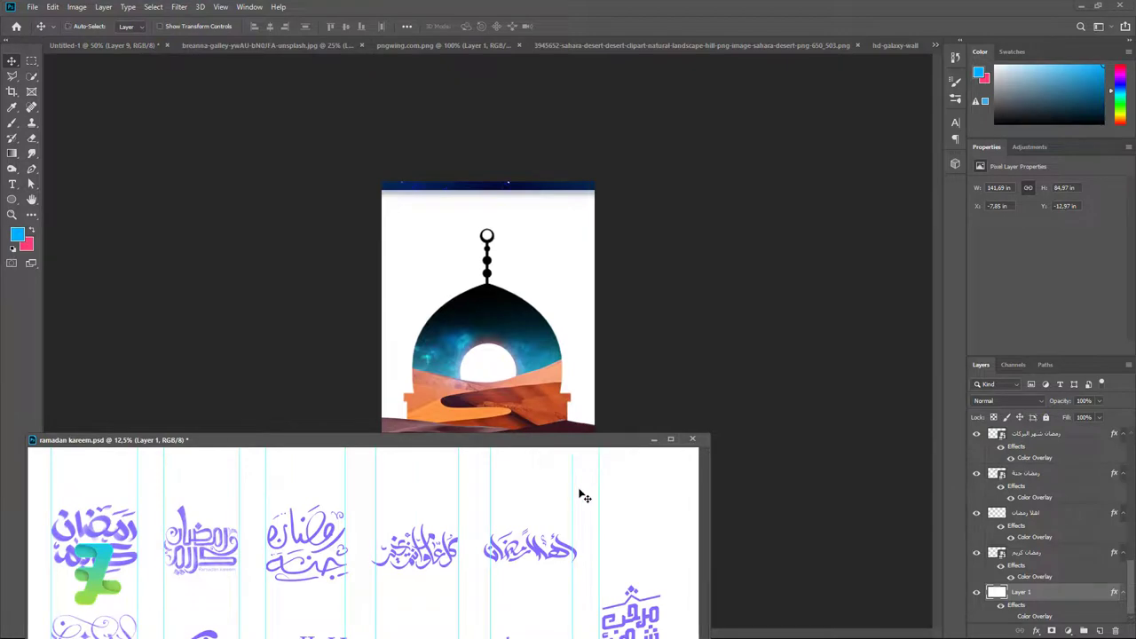
{"action": "left_click_drag", "start_coordinate": [572, 448], "coordinate": [551, 44]}
{"action": "left_click", "coordinate": [253, 7]}
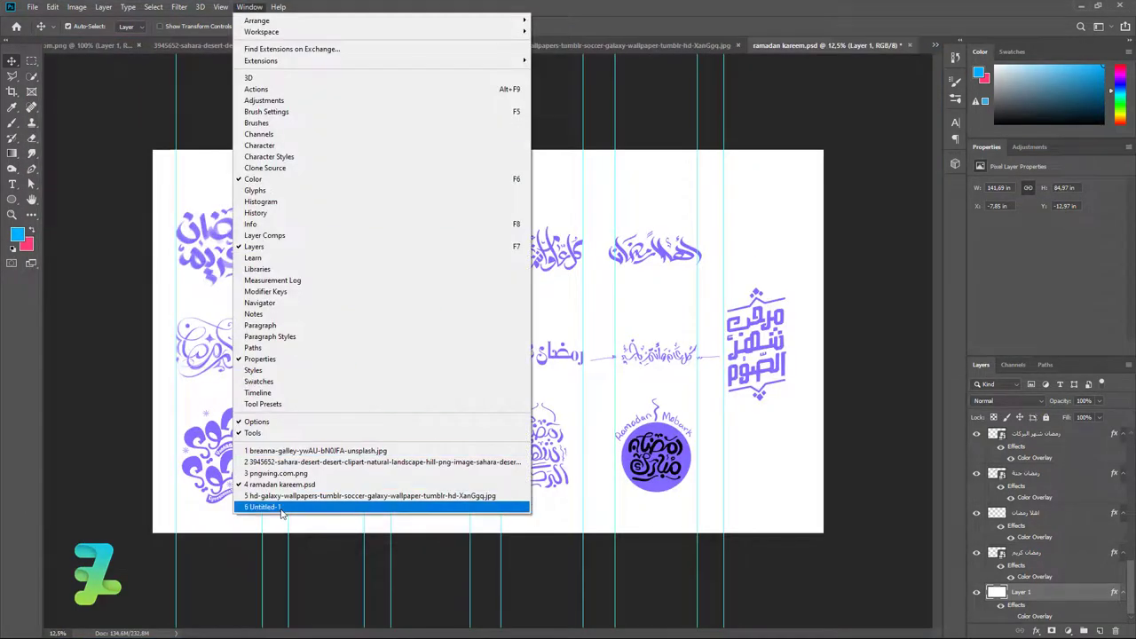
{"action": "left_click", "coordinate": [399, 506]}
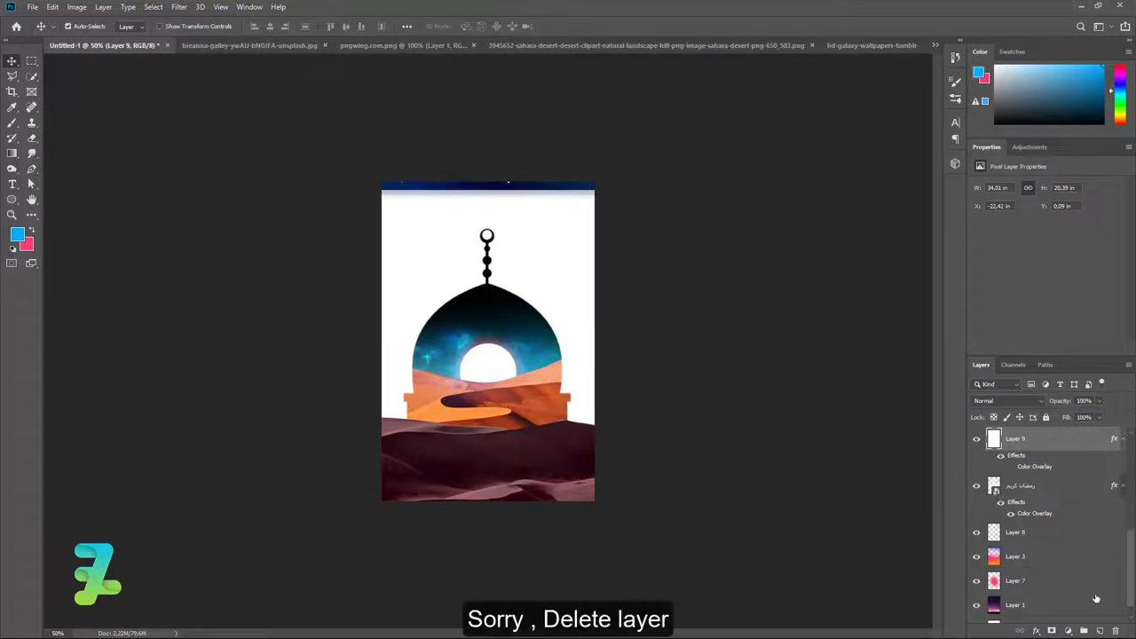
{"action": "left_click", "coordinate": [1114, 631]}
Scale the رمضان كريم calligraphy to 7.88% and place it in the sky above the dome, centred horizontally on the canvas
{"action": "left_click", "coordinate": [515, 242]}
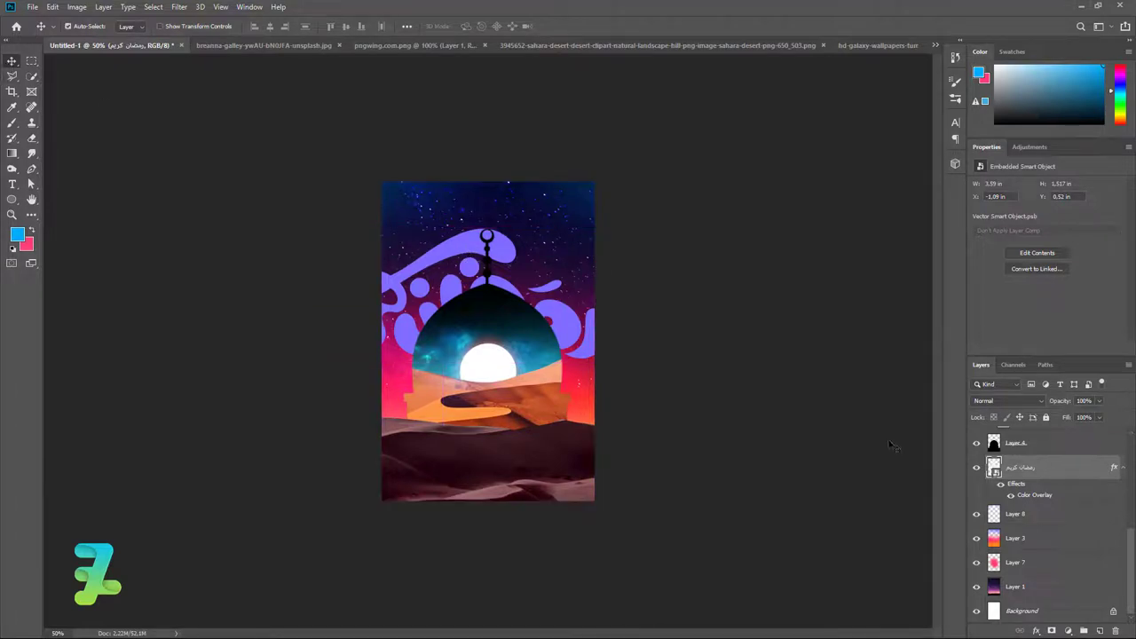
{"action": "key", "text": "ctrl+t"}
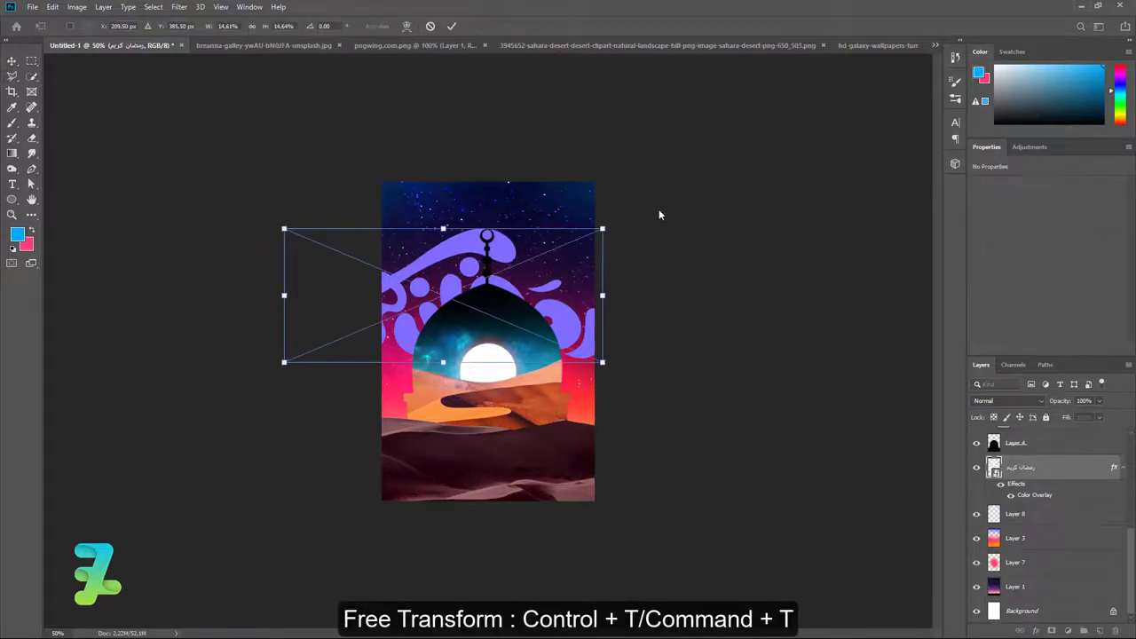
{"action": "left_click_drag", "start_coordinate": [602, 228], "coordinate": [507, 274]}
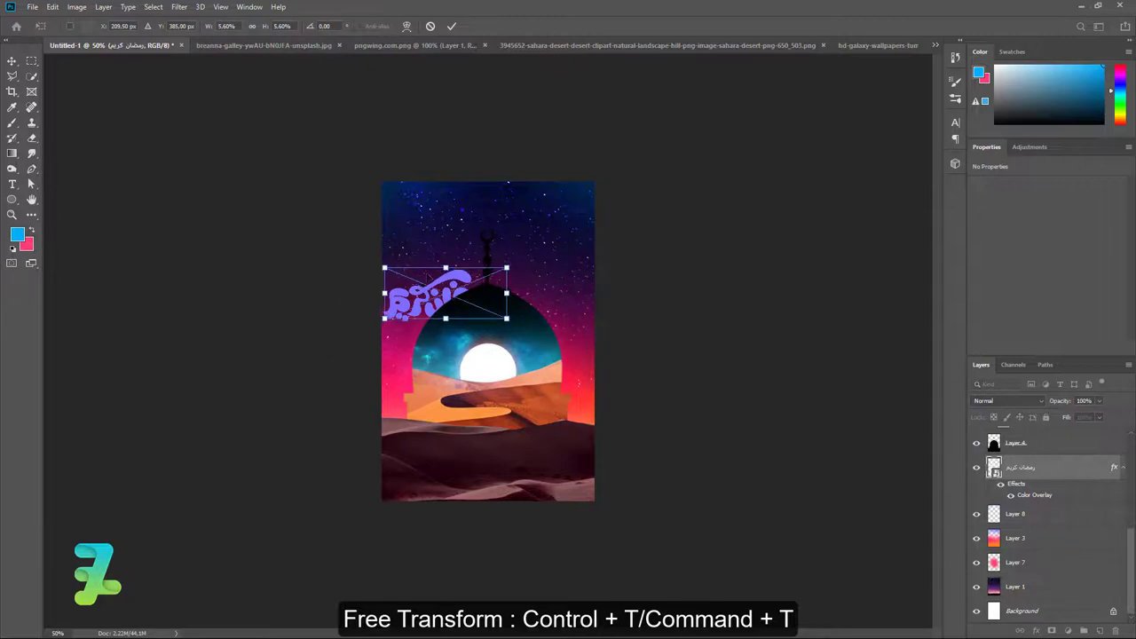
{"action": "left_click_drag", "start_coordinate": [421, 292], "coordinate": [459, 211]}
{"action": "left_click_drag", "start_coordinate": [544, 197], "coordinate": [542, 230]}
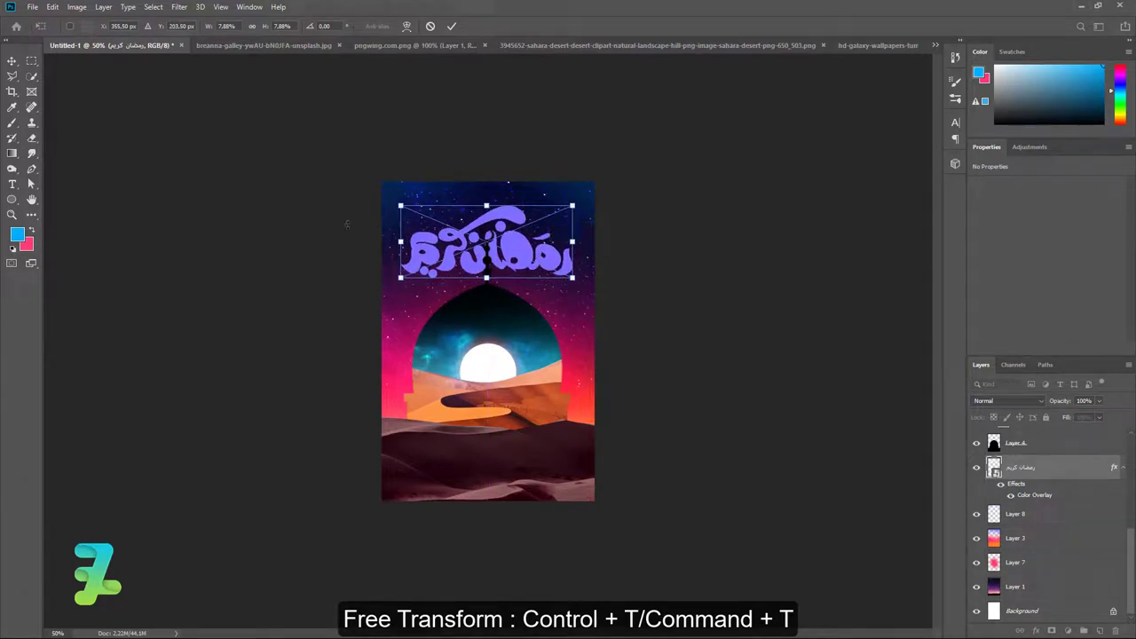
{"action": "key", "text": "Return"}
{"action": "key", "text": "ctrl+a"}
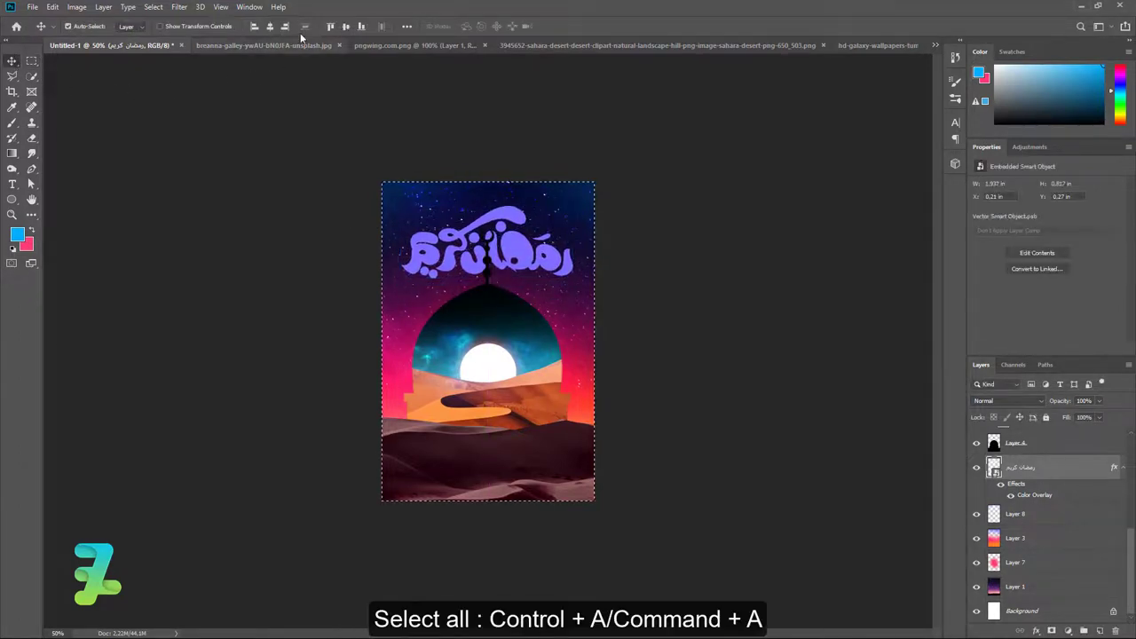
{"action": "key", "text": "ctrl+d"}
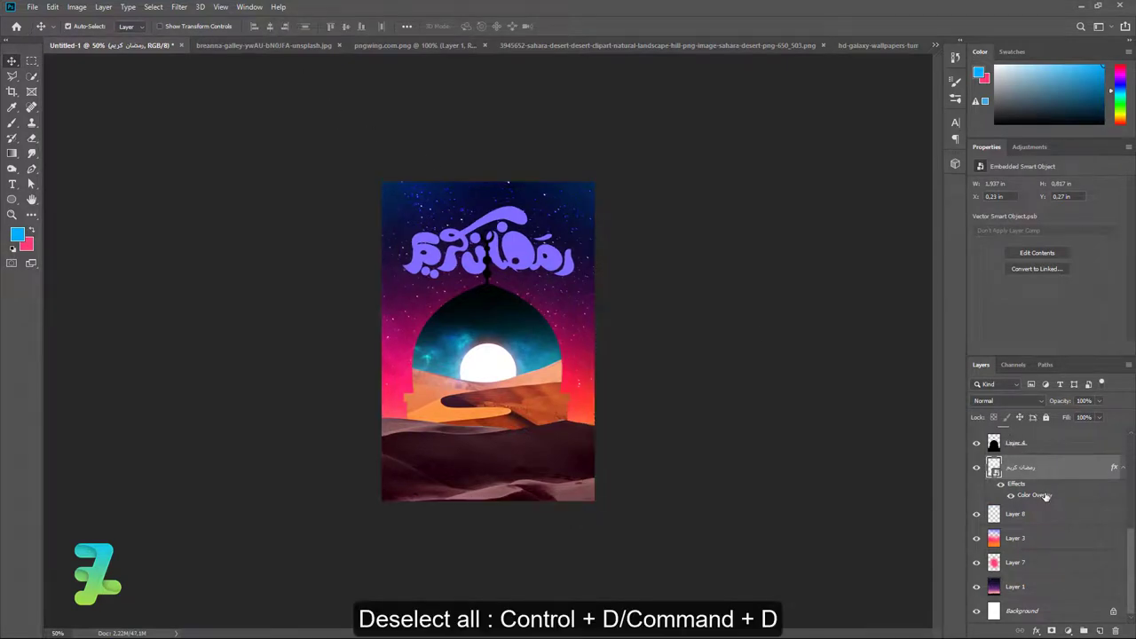
Set the calligraphy layer's Color Overlay to white (#ffffff)
{"action": "double_click", "coordinate": [1044, 496]}
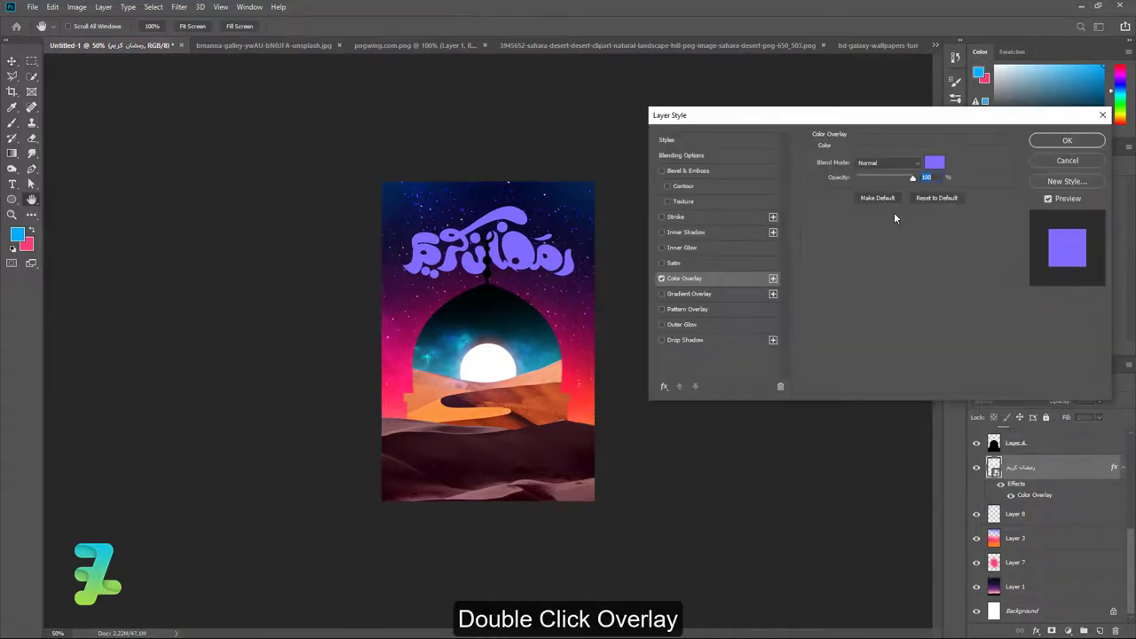
{"action": "left_click", "coordinate": [935, 163]}
{"action": "type", "text": "ffffff"}
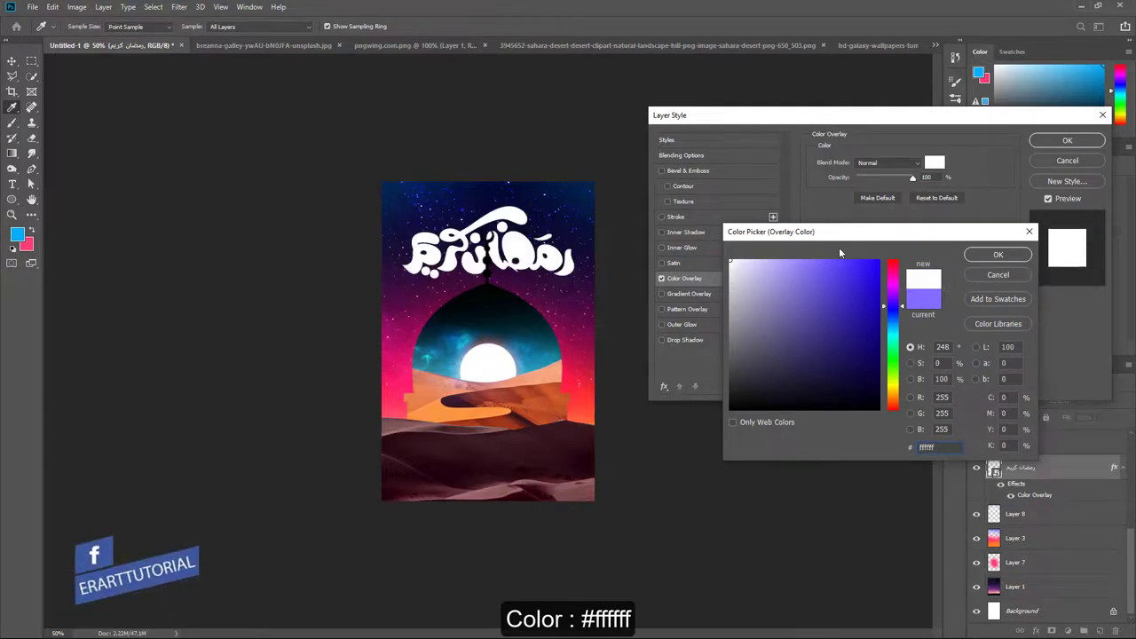
{"action": "left_click", "coordinate": [998, 255]}
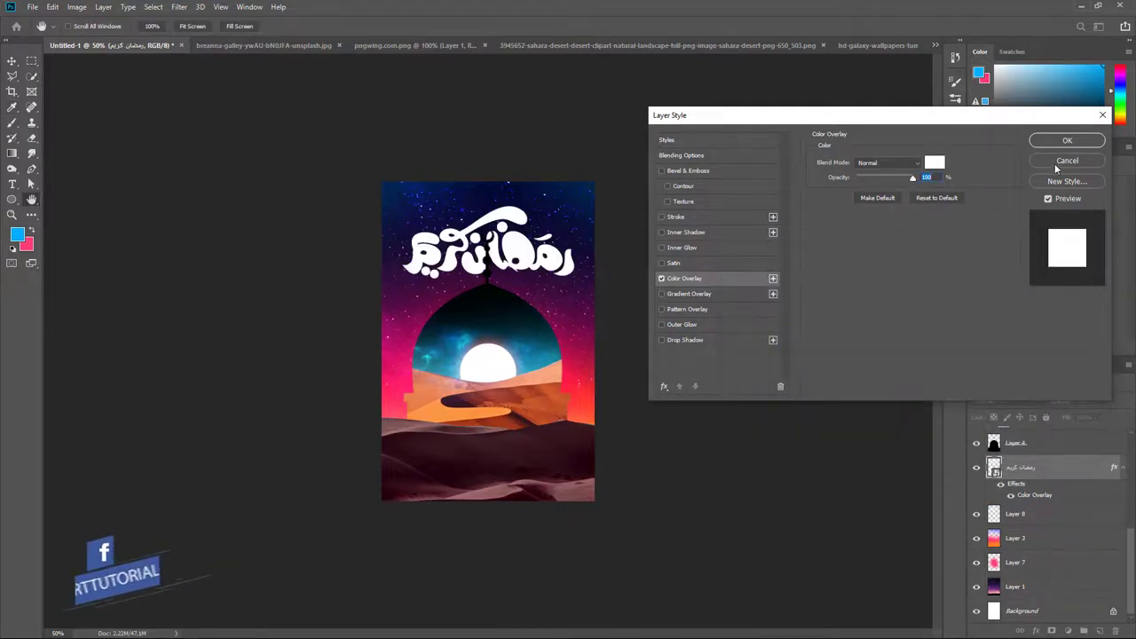
{"action": "left_click", "coordinate": [1067, 140]}
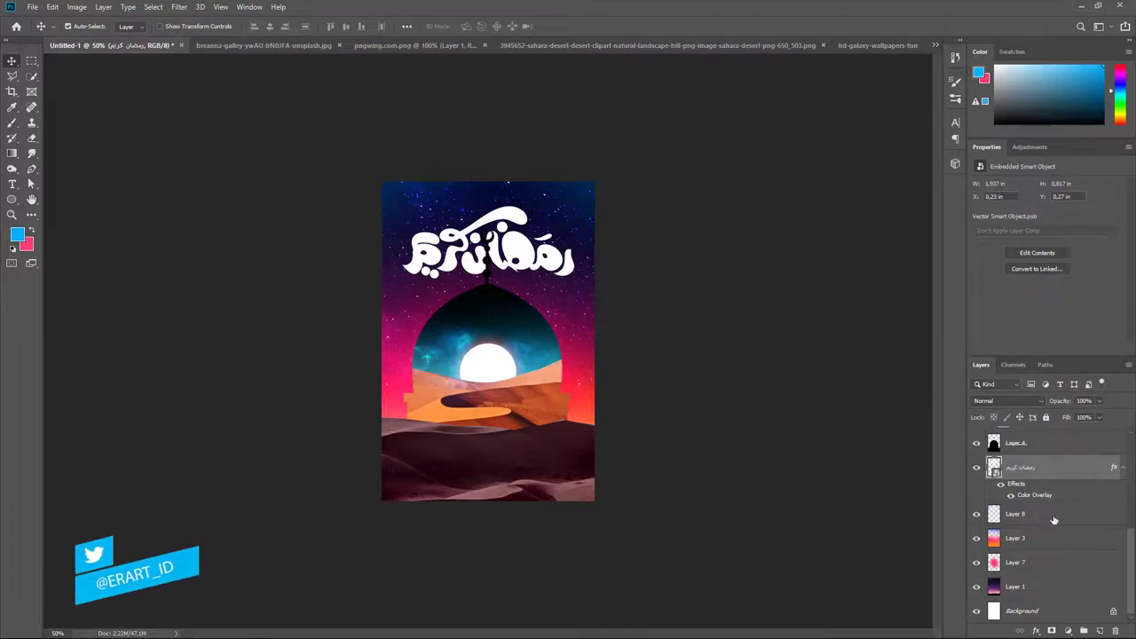
Add a Bevel & Emboss effect to the mosque silhouette on Layer 4 with the style set to Outer Bevel
{"action": "scroll", "coordinate": [1055, 517], "scroll_direction": "up", "scroll_amount": 1}
{"action": "left_click", "coordinate": [1068, 468]}
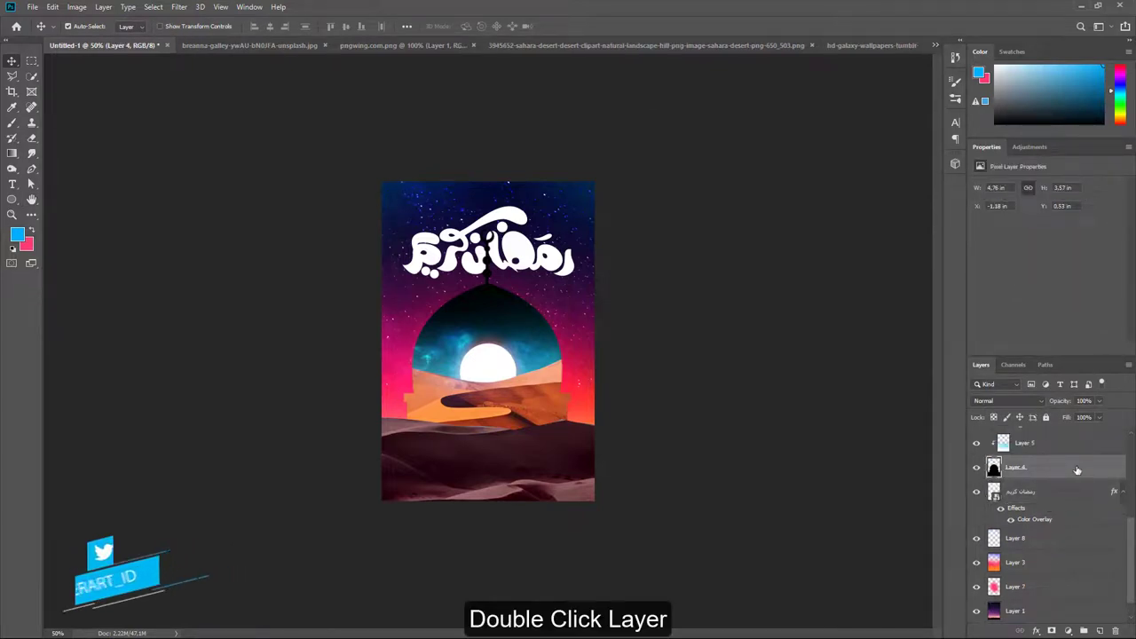
{"action": "double_click", "coordinate": [1077, 469]}
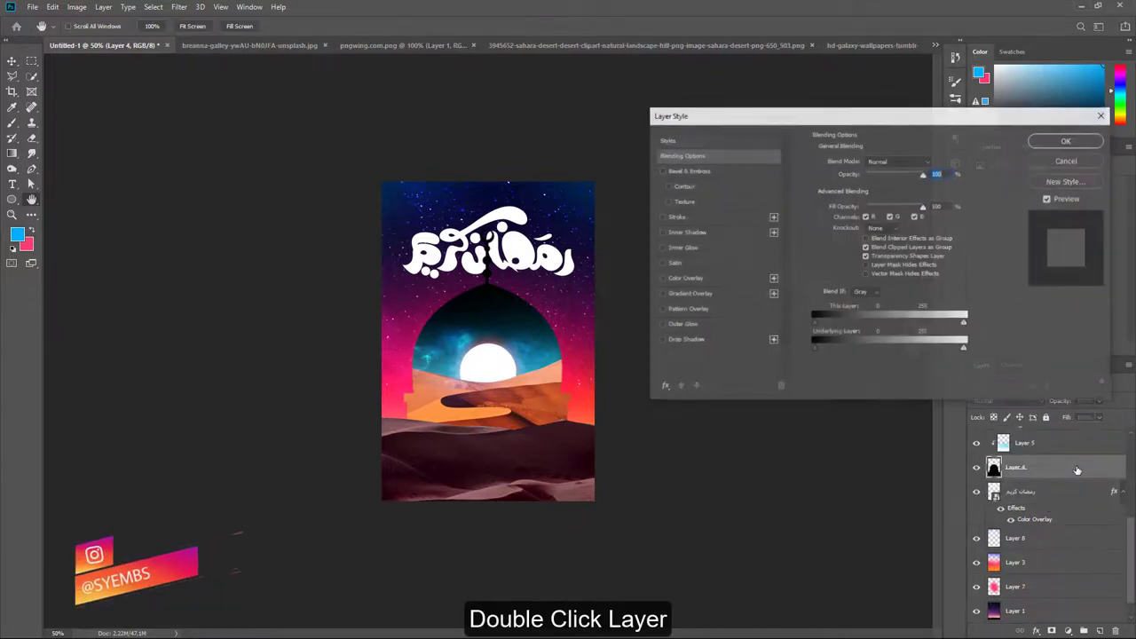
{"action": "left_click", "coordinate": [684, 170]}
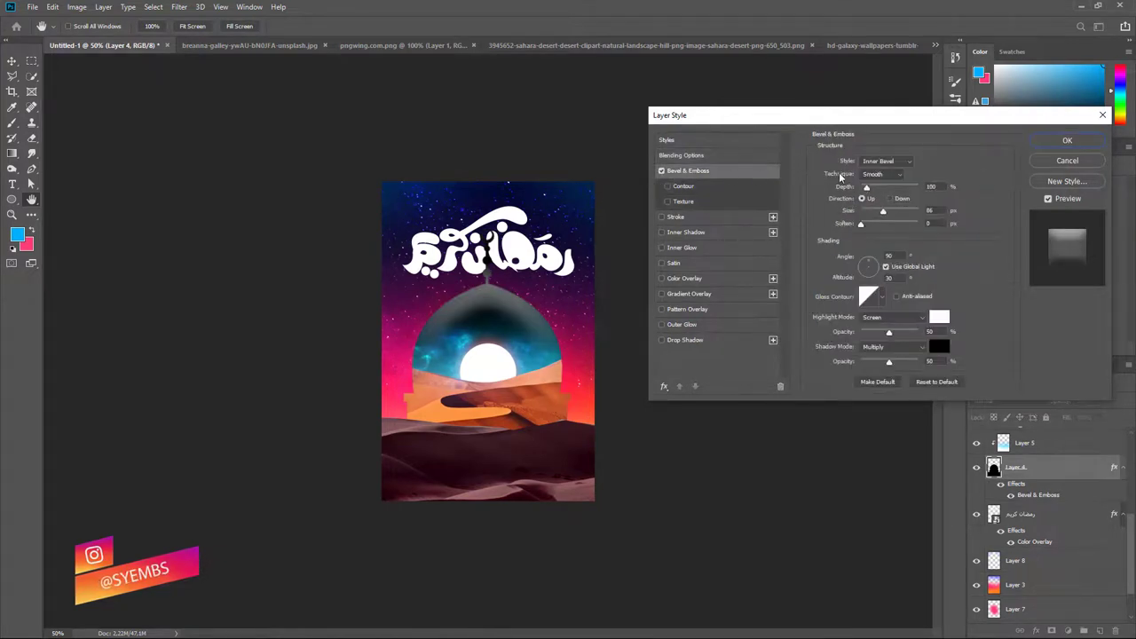
{"action": "left_click", "coordinate": [902, 162]}
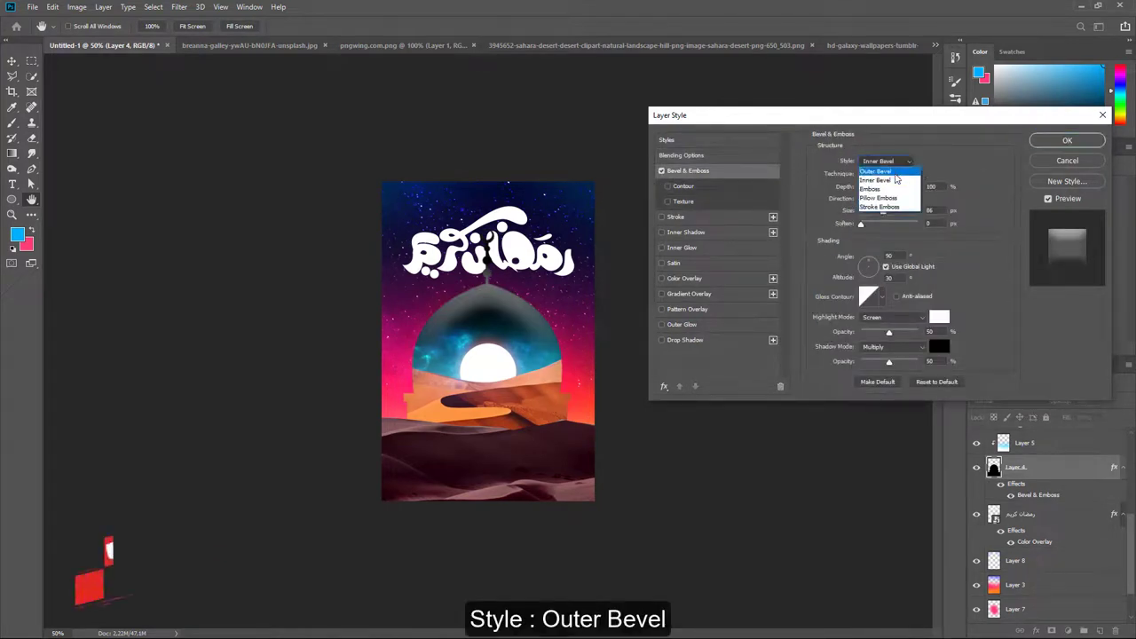
{"action": "left_click", "coordinate": [896, 175]}
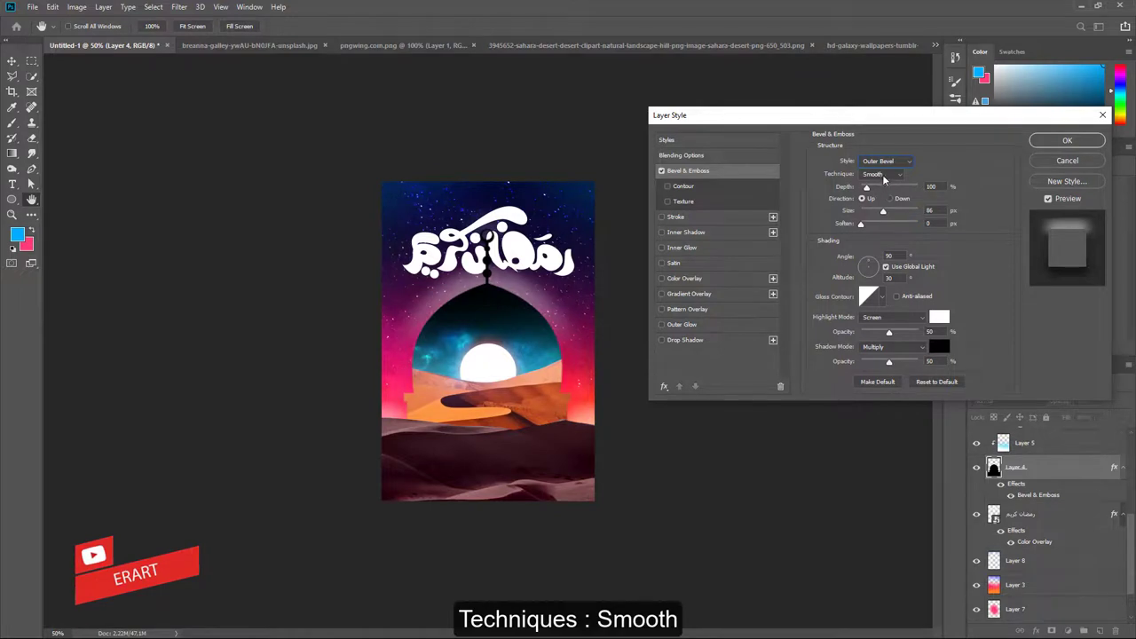
Try the Chisel Hard and Chisel Soft techniques on the mosque's bevel, then restore Smooth
{"action": "left_click", "coordinate": [884, 176]}
{"action": "left_click", "coordinate": [884, 194]}
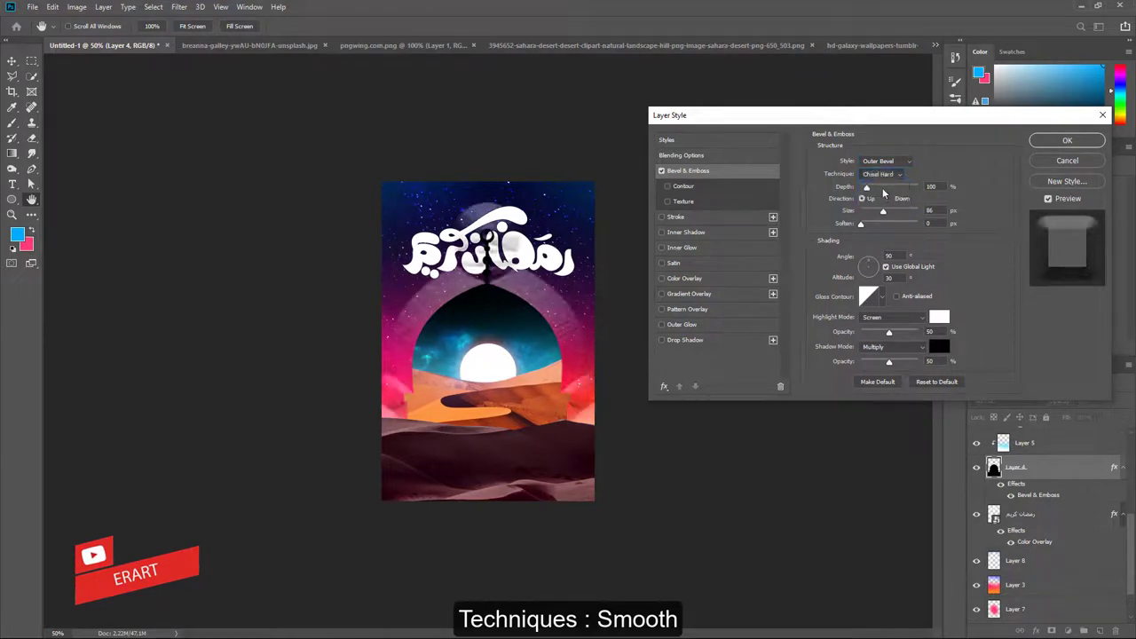
{"action": "left_click", "coordinate": [884, 175]}
{"action": "left_click", "coordinate": [882, 206]}
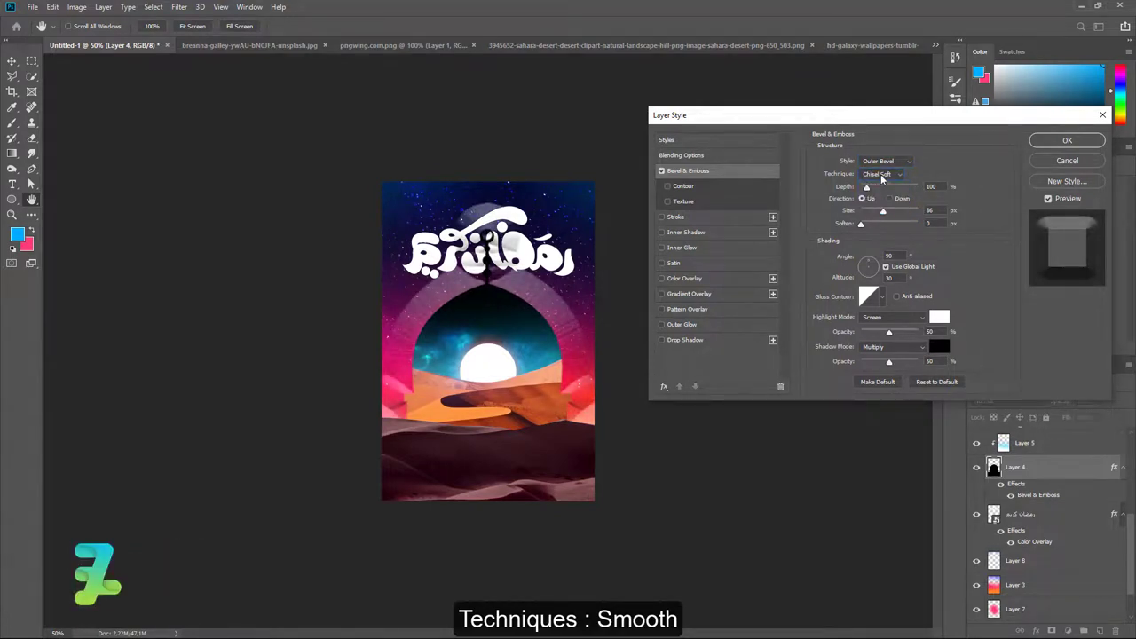
{"action": "left_click", "coordinate": [883, 176]}
{"action": "left_click", "coordinate": [879, 182]}
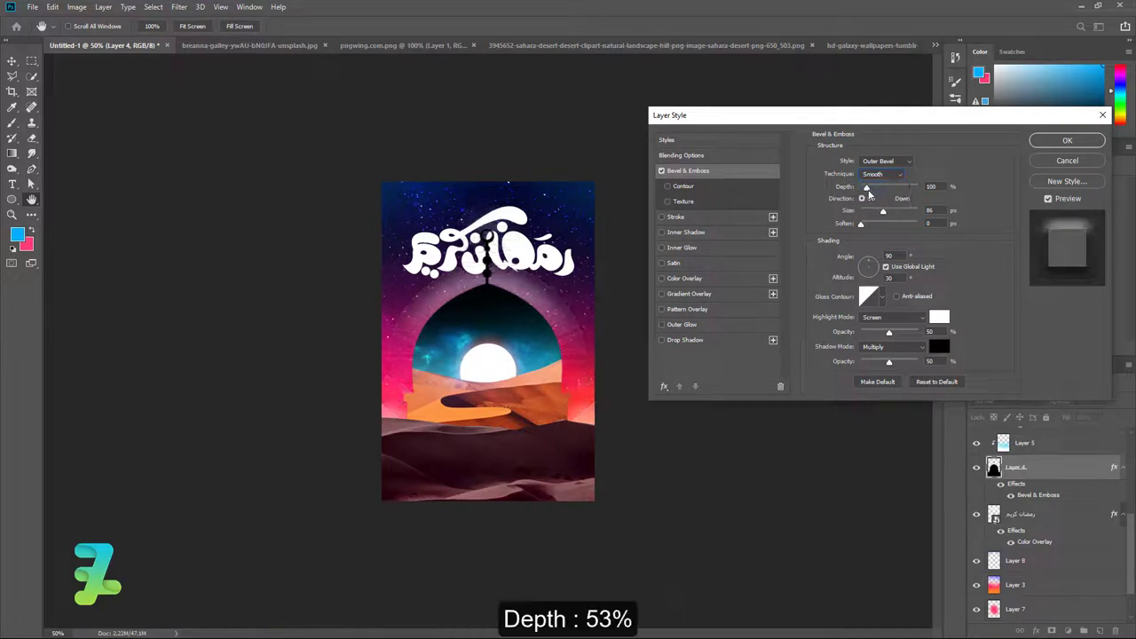
Set the bevel's depth to 53%, size to 0 px and soften to 11 px, with the single-peak gloss contour
{"action": "left_click_drag", "start_coordinate": [863, 193], "coordinate": [868, 216]}
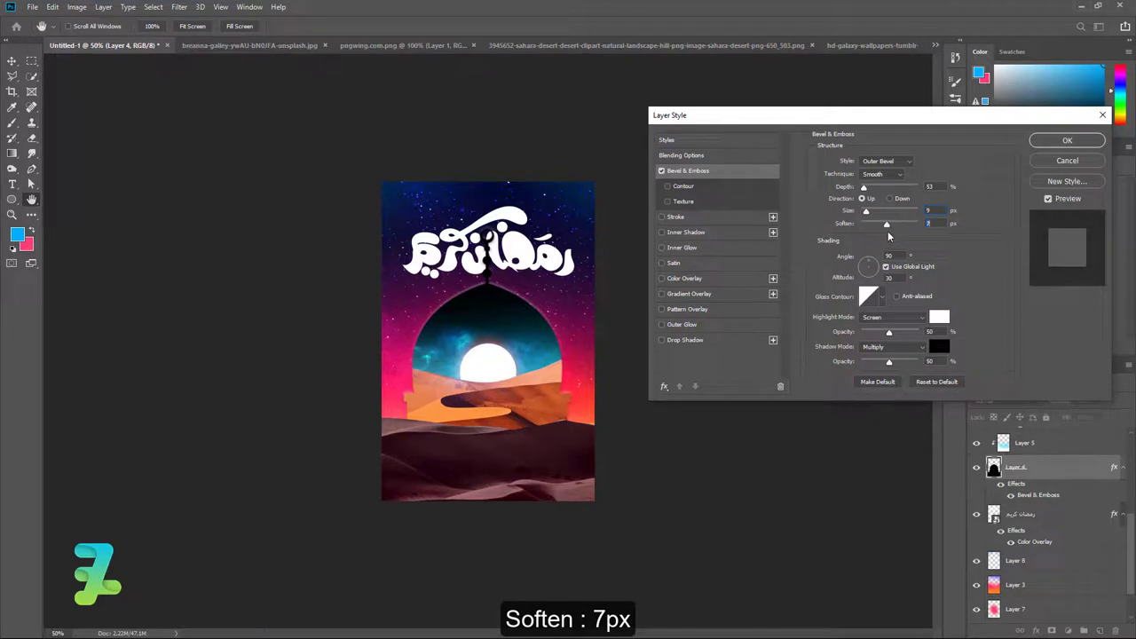
{"action": "left_click", "coordinate": [883, 299]}
{"action": "left_click", "coordinate": [830, 329]}
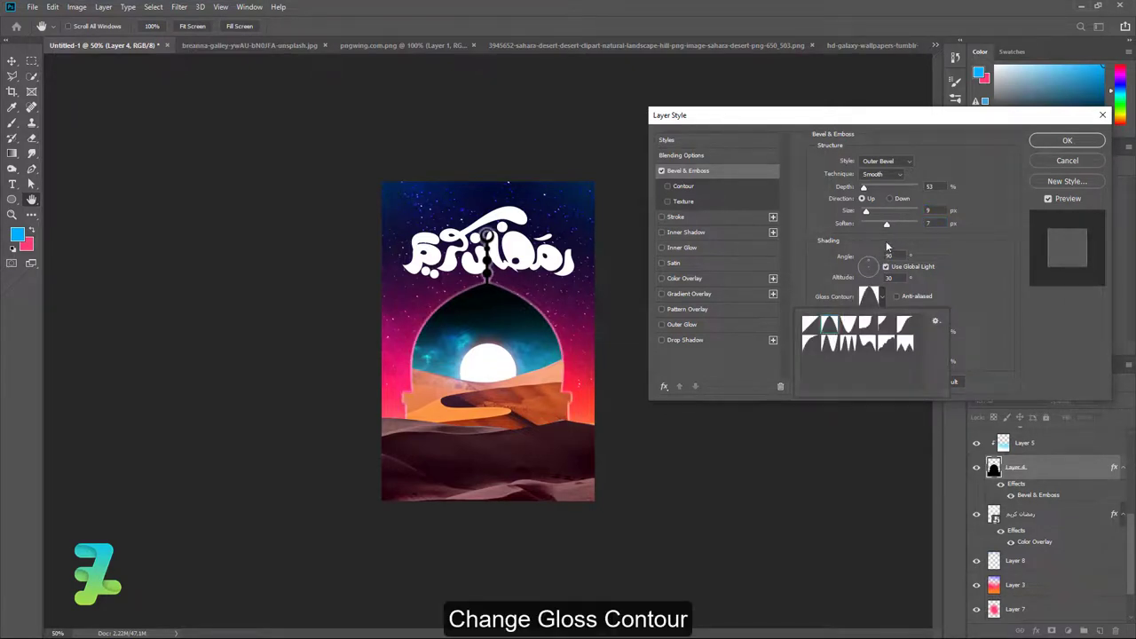
{"action": "left_click_drag", "start_coordinate": [885, 226], "coordinate": [863, 213]}
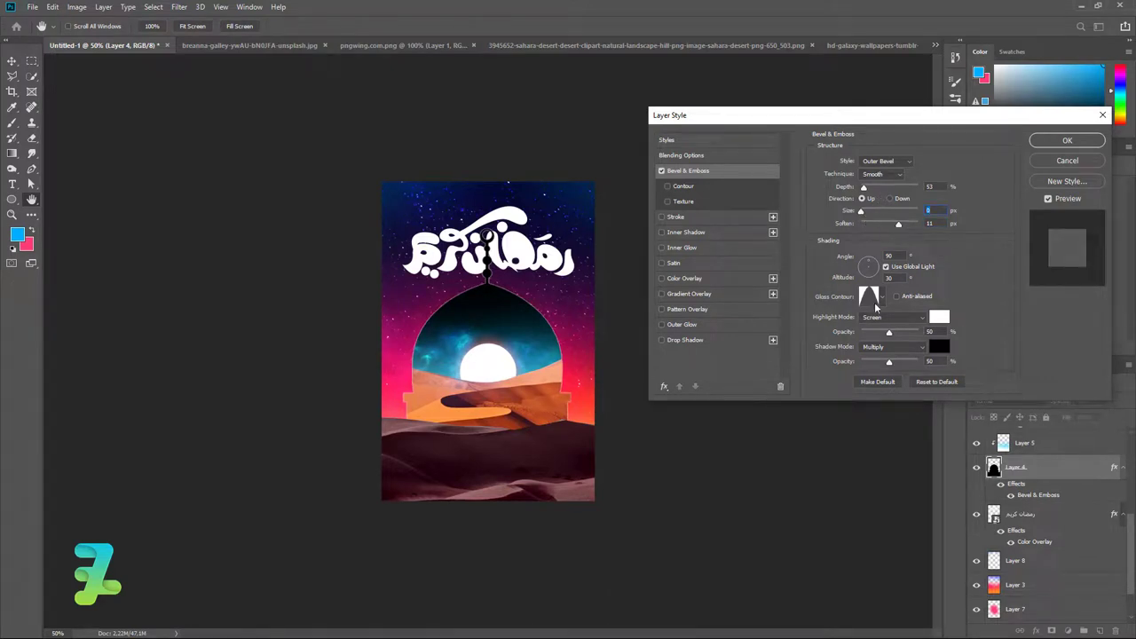
Set the bevel's highlight opacity to 33% and its shadow to white (#ffffff) at 100% opacity
{"action": "left_click_drag", "start_coordinate": [910, 337], "coordinate": [881, 334]}
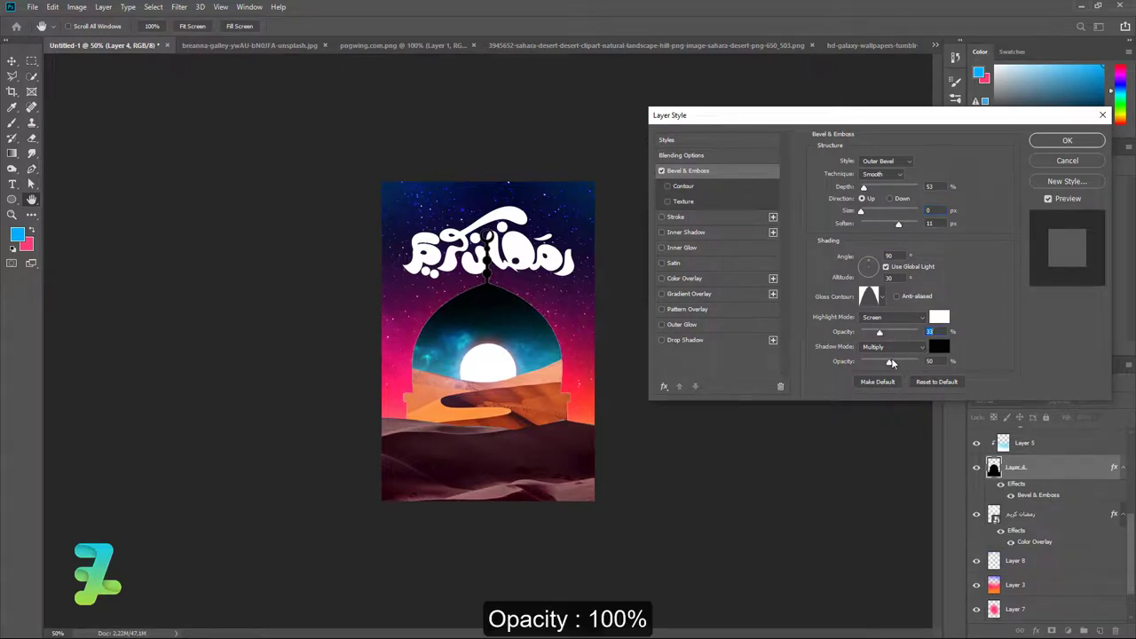
{"action": "left_click", "coordinate": [940, 346]}
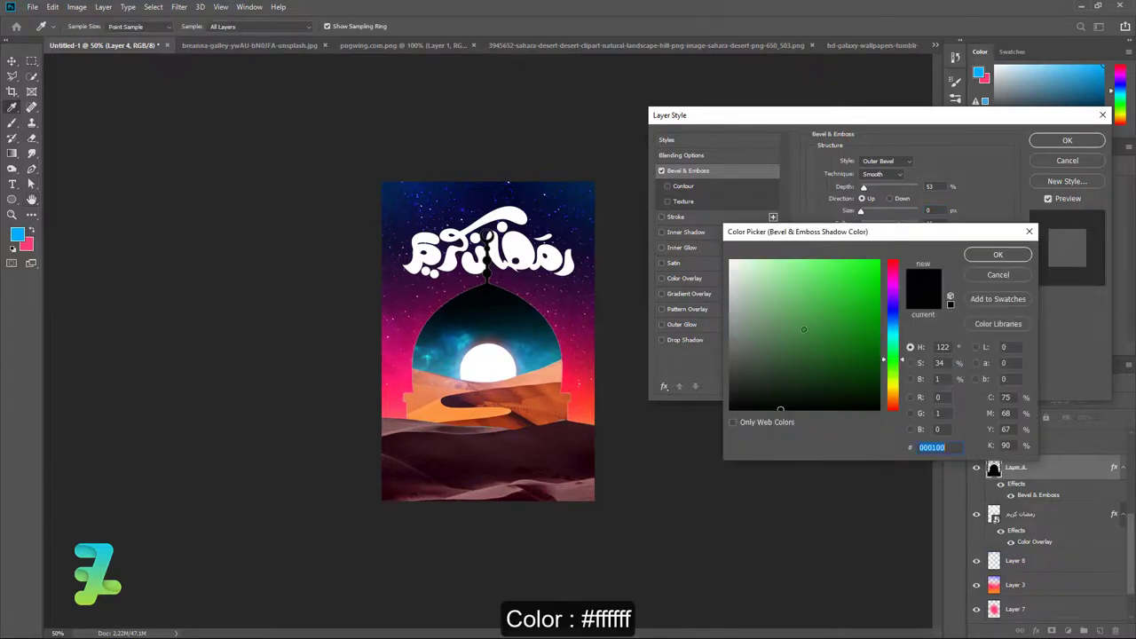
{"action": "left_click", "coordinate": [981, 254]}
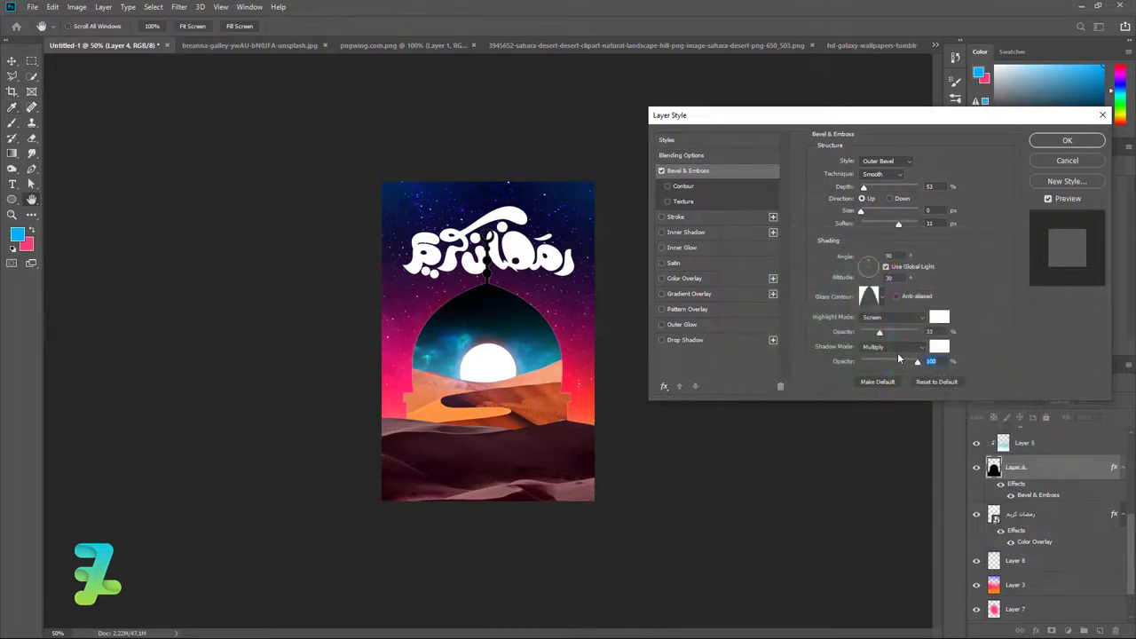
Switch the mosque bevel's shadow mode to Normal, set its size to 2 px and apply the layer style
{"action": "left_click", "coordinate": [899, 349]}
{"action": "left_click", "coordinate": [879, 359]}
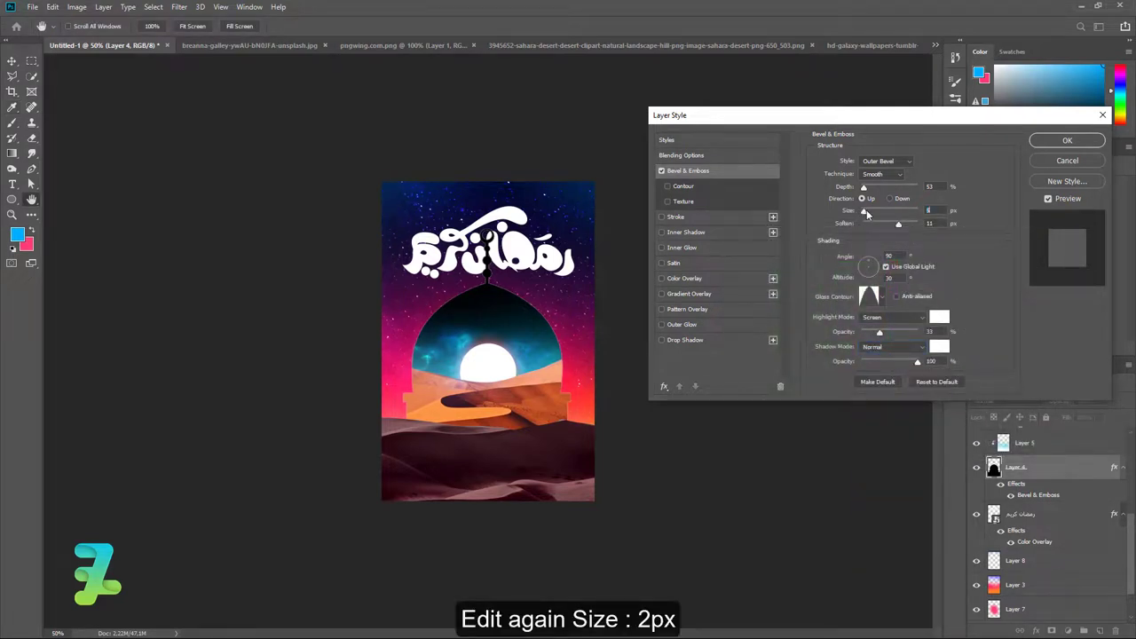
{"action": "left_click_drag", "start_coordinate": [866, 213], "coordinate": [868, 214]}
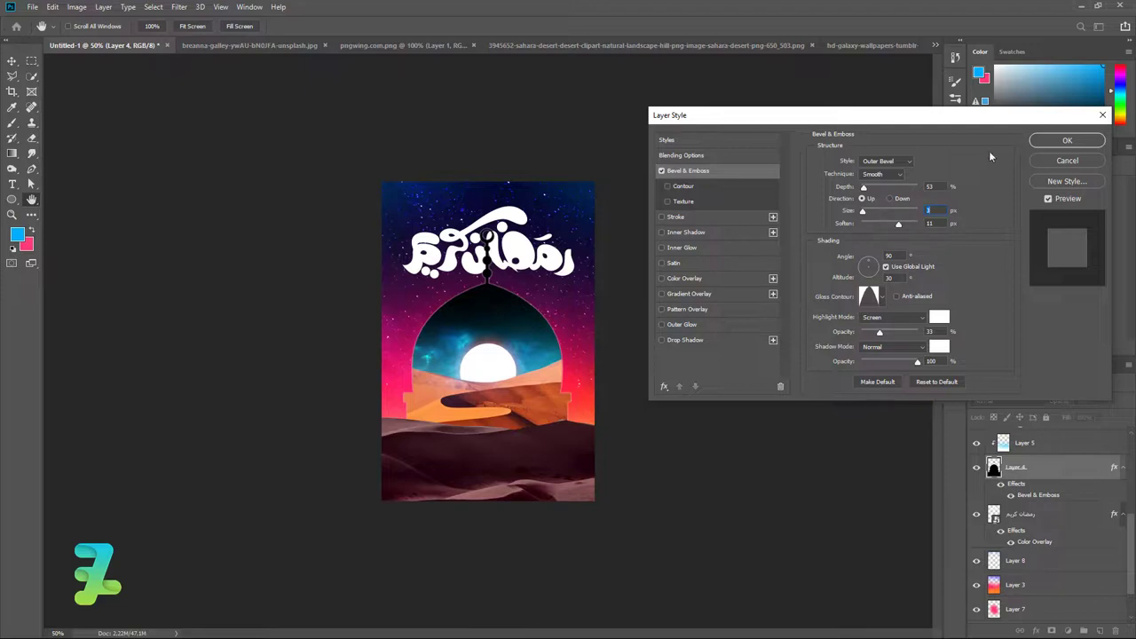
{"action": "left_click", "coordinate": [1040, 142]}
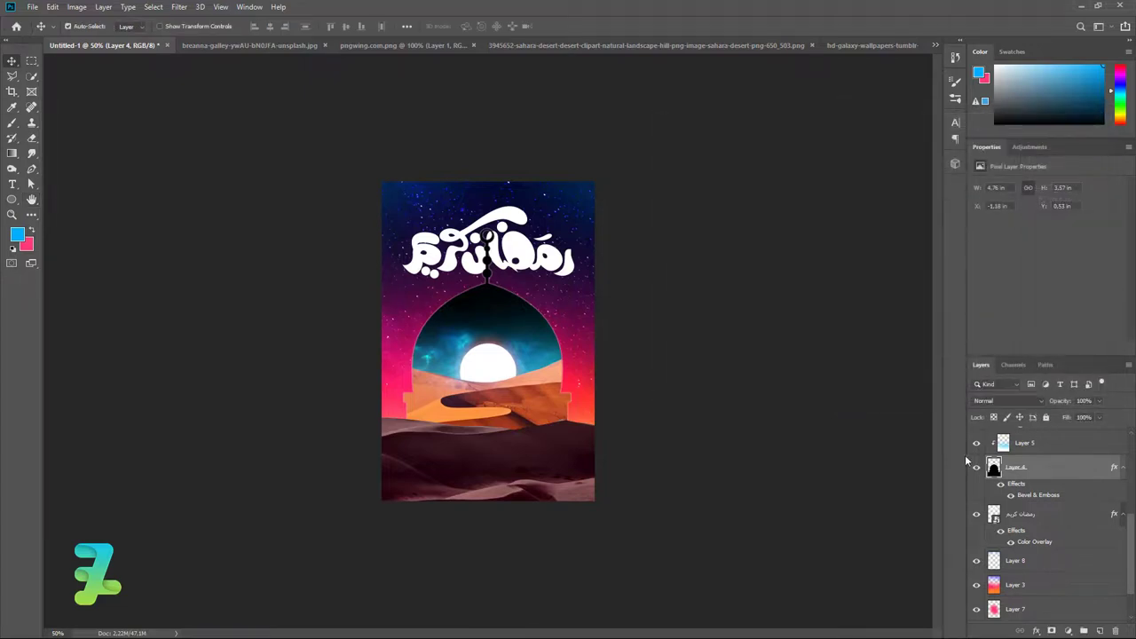
Set the exposure of the Exposure 1 adjustment layer to -0.33 to brighten the foreground dunes
{"action": "scroll", "coordinate": [991, 529], "scroll_direction": "down", "scroll_amount": 2}
{"action": "scroll", "coordinate": [1006, 564], "scroll_direction": "up", "scroll_amount": 10}
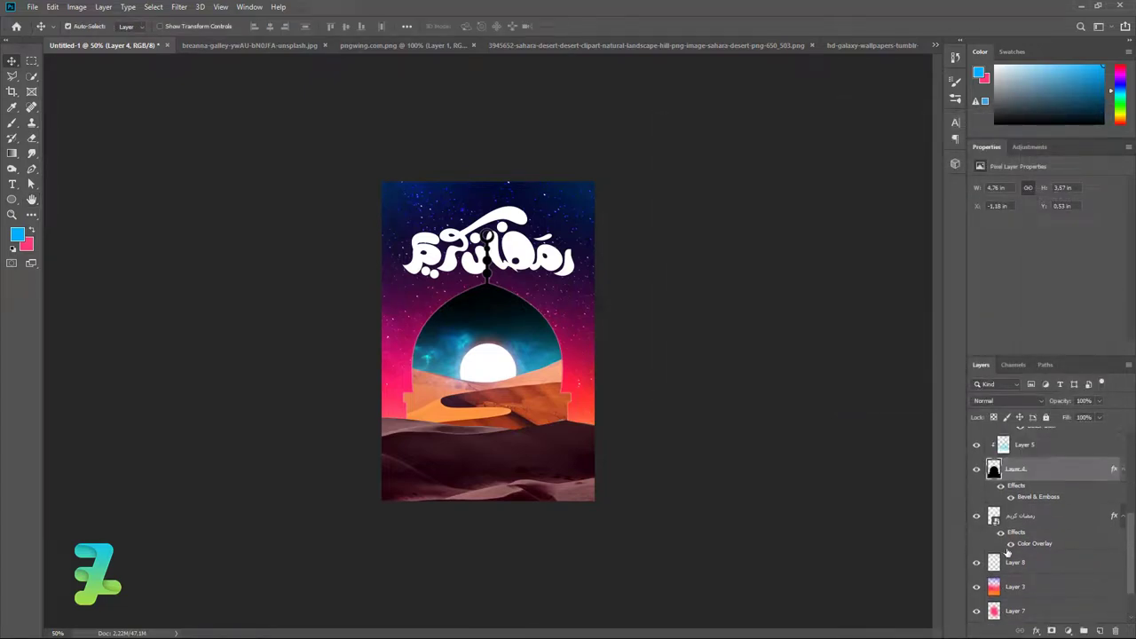
{"action": "scroll", "coordinate": [1008, 546], "scroll_direction": "up", "scroll_amount": 1}
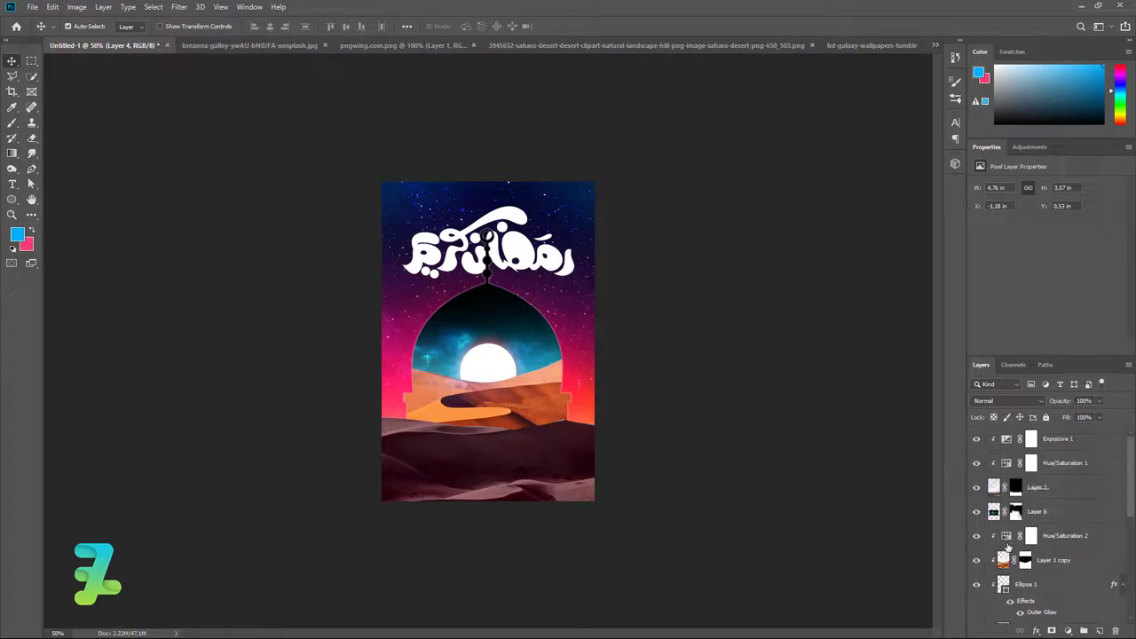
{"action": "left_click", "coordinate": [1099, 446]}
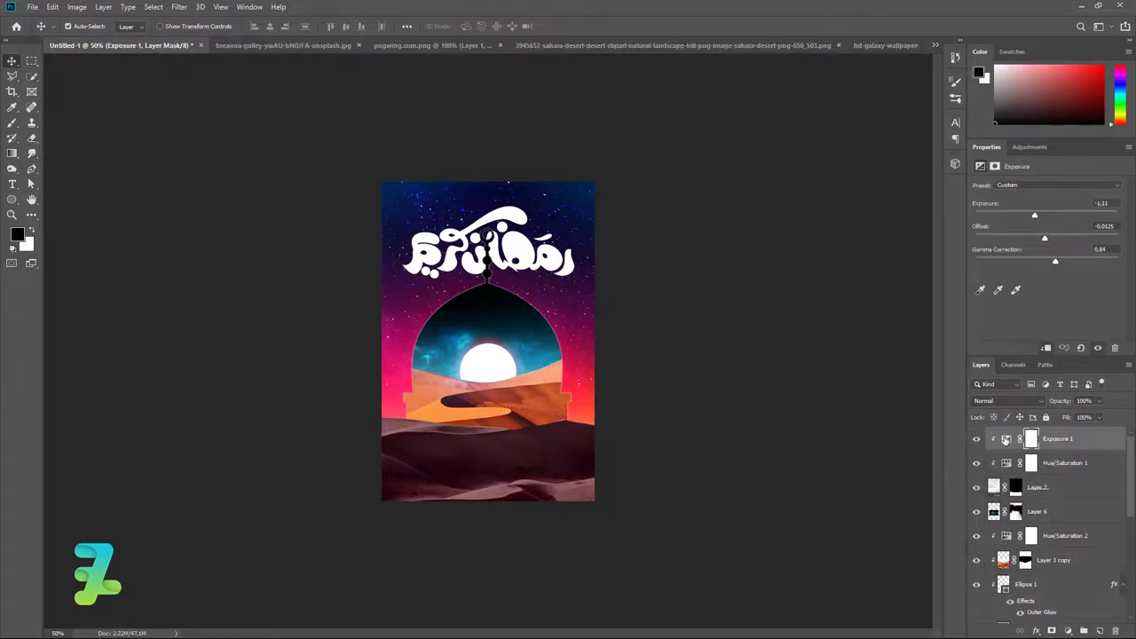
{"action": "left_click", "coordinate": [1006, 439]}
{"action": "left_click_drag", "start_coordinate": [1036, 213], "coordinate": [1043, 218]}
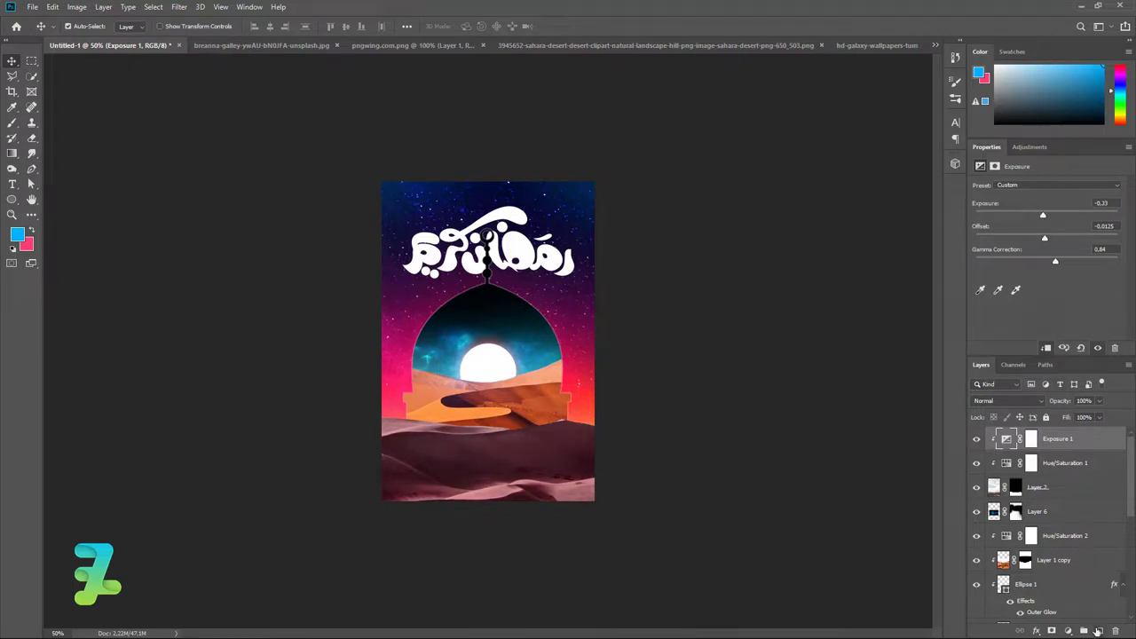
Add a Brightness/Contrast adjustment above Exposure 1, with contrast at 73 and brightness at about -92
{"action": "left_click", "coordinate": [1068, 630]}
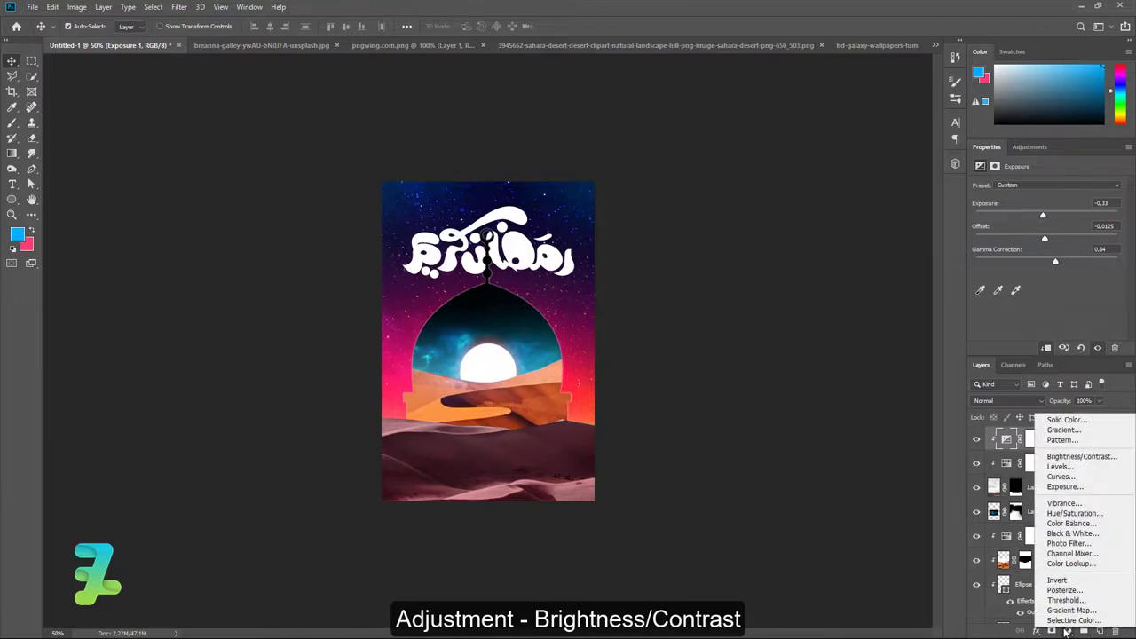
{"action": "left_click", "coordinate": [1070, 456]}
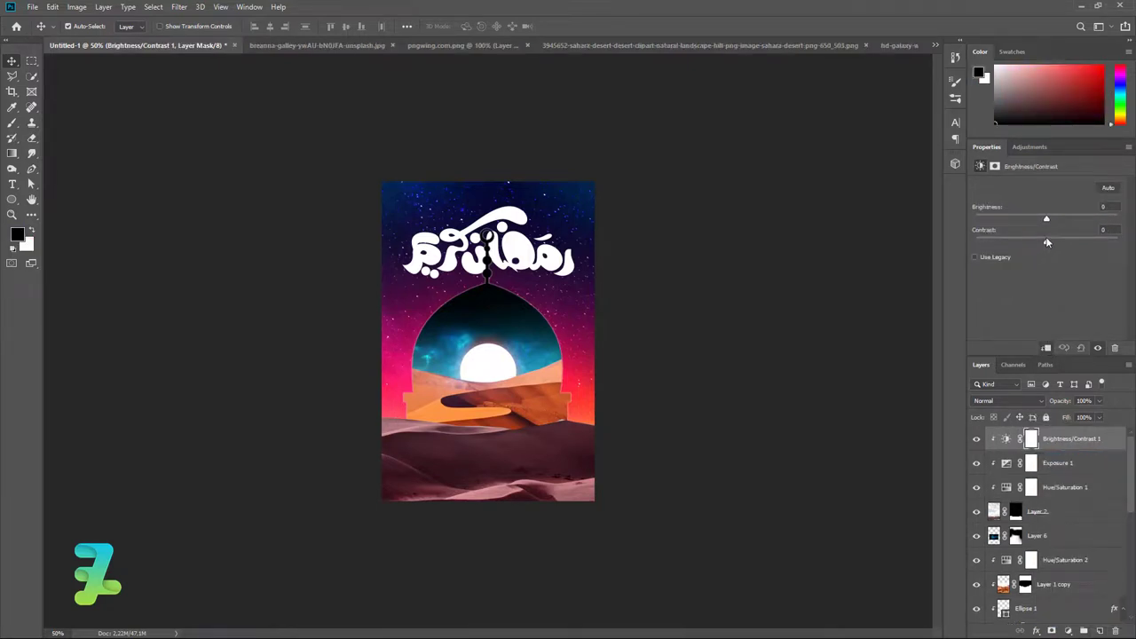
{"action": "left_click_drag", "start_coordinate": [1041, 243], "coordinate": [1089, 241]}
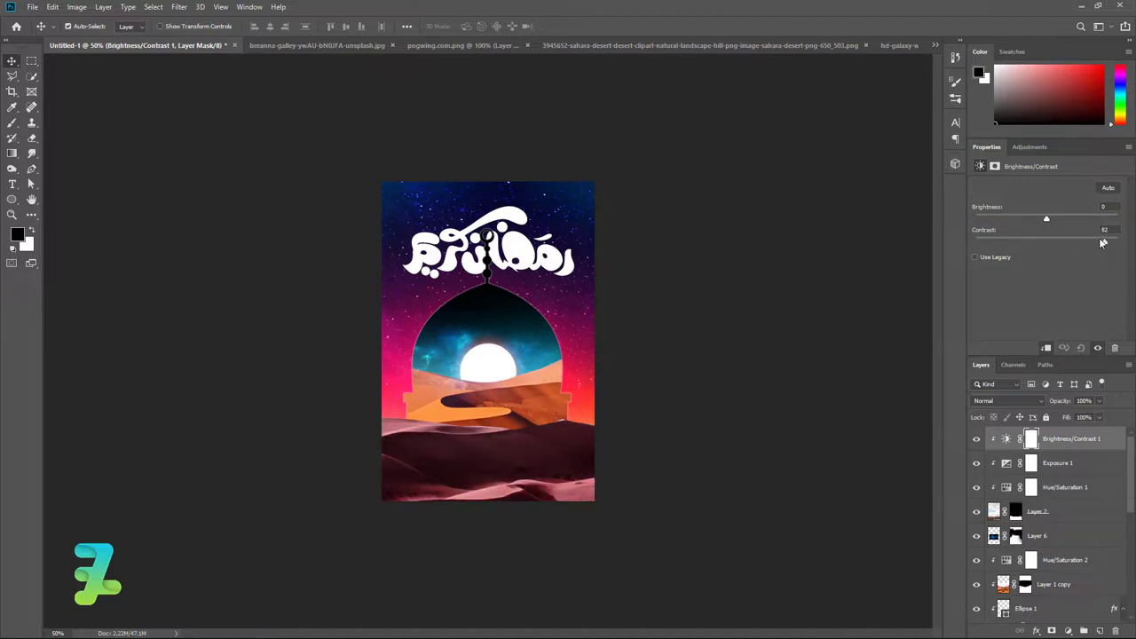
{"action": "left_click_drag", "start_coordinate": [1048, 219], "coordinate": [1004, 225]}
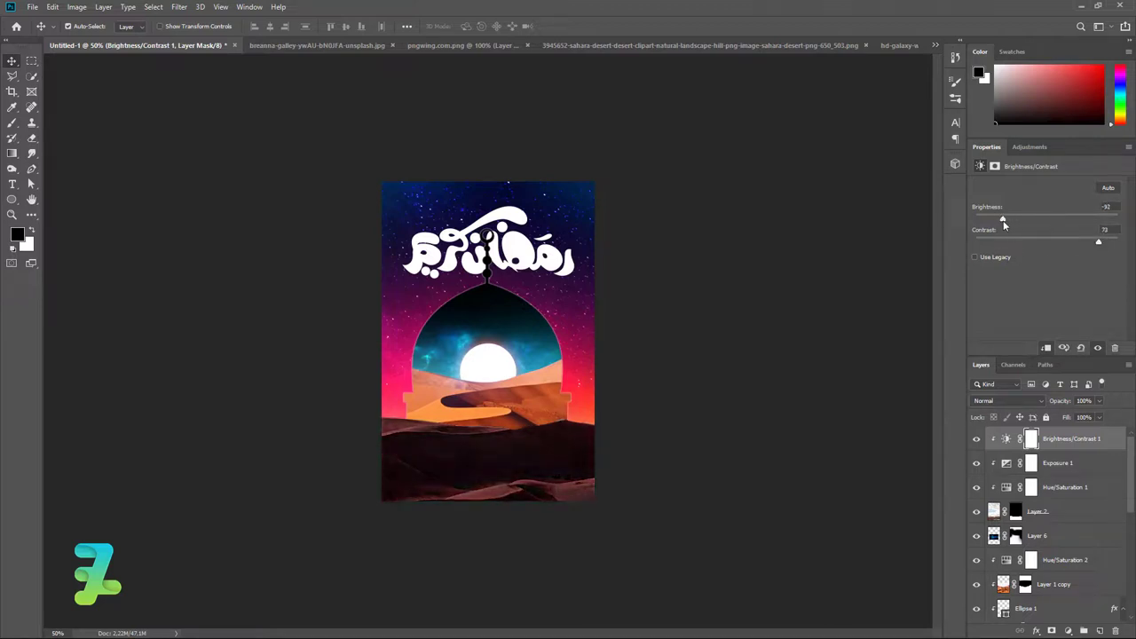
Invert the Brightness/Contrast layer's mask to black and ready the Brush tool with white as the foreground colour
{"action": "left_click", "coordinate": [1033, 439]}
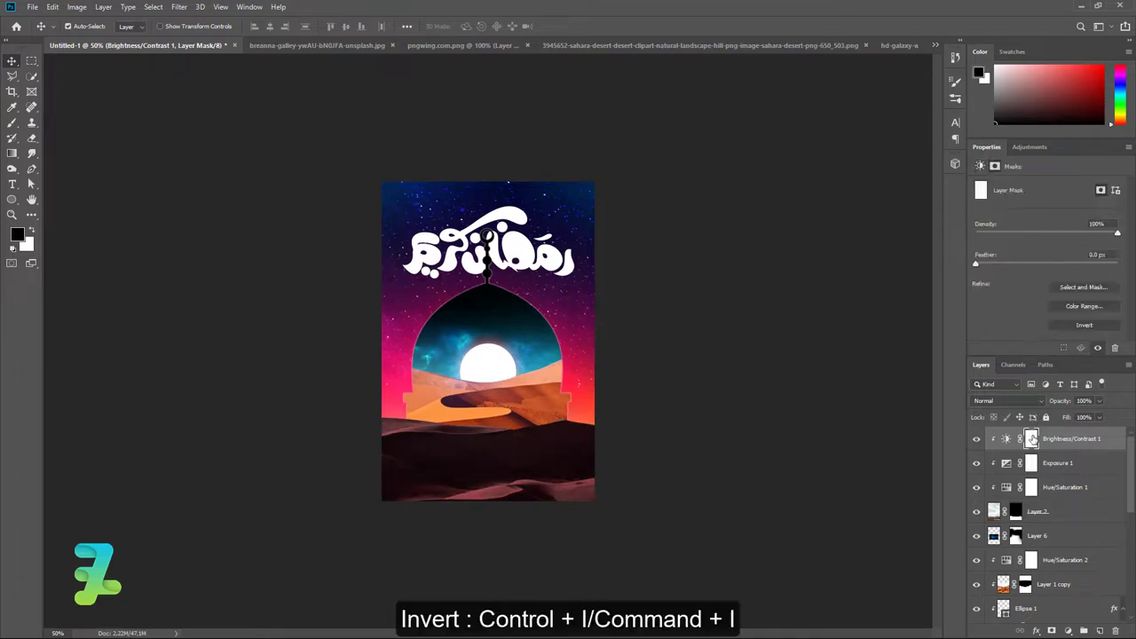
{"action": "key", "text": "ctrl+i"}
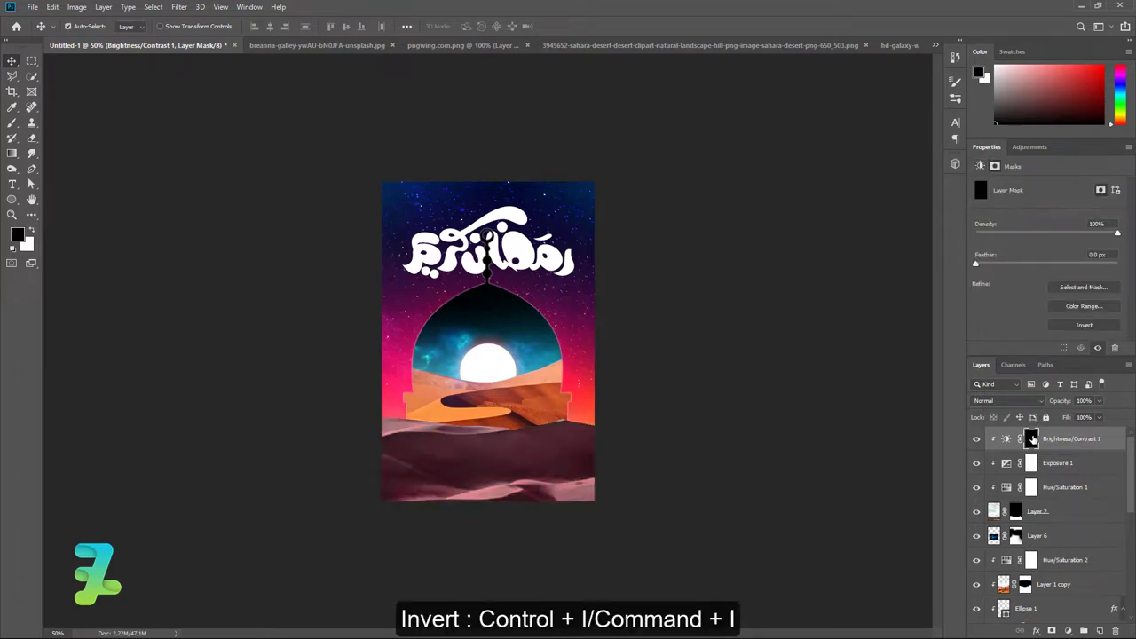
{"action": "left_click", "coordinate": [12, 122]}
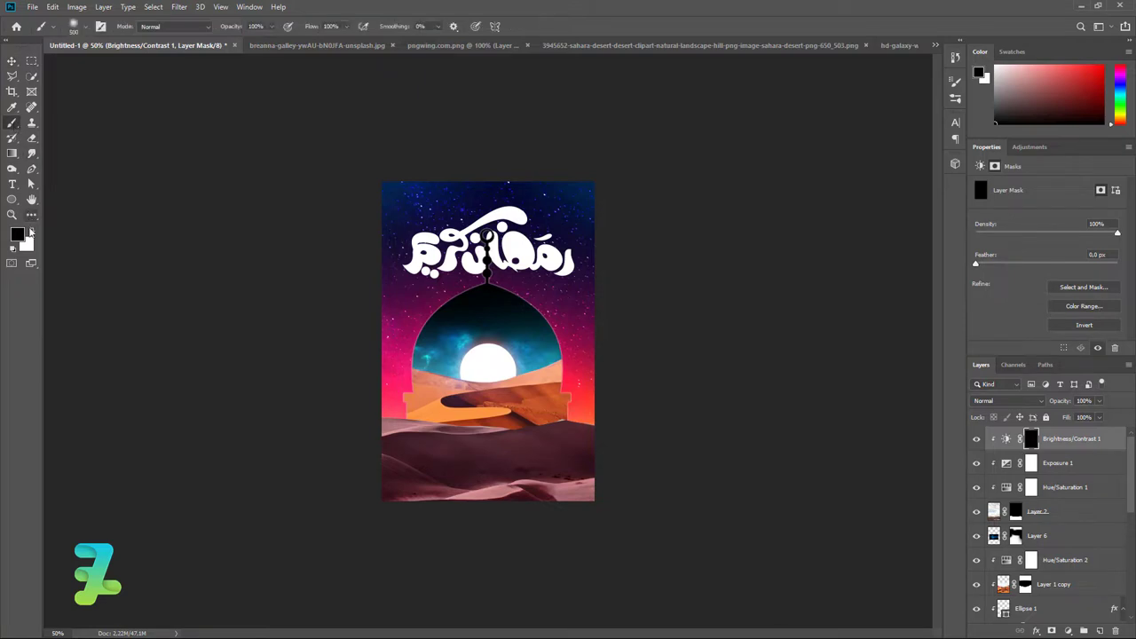
{"action": "left_click", "coordinate": [32, 230]}
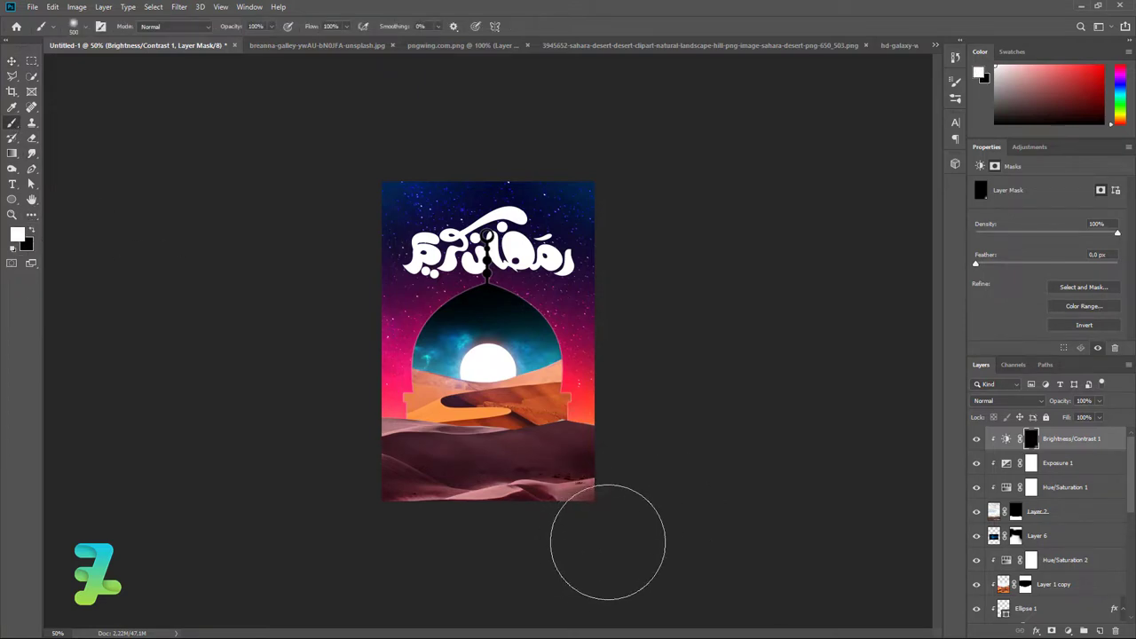